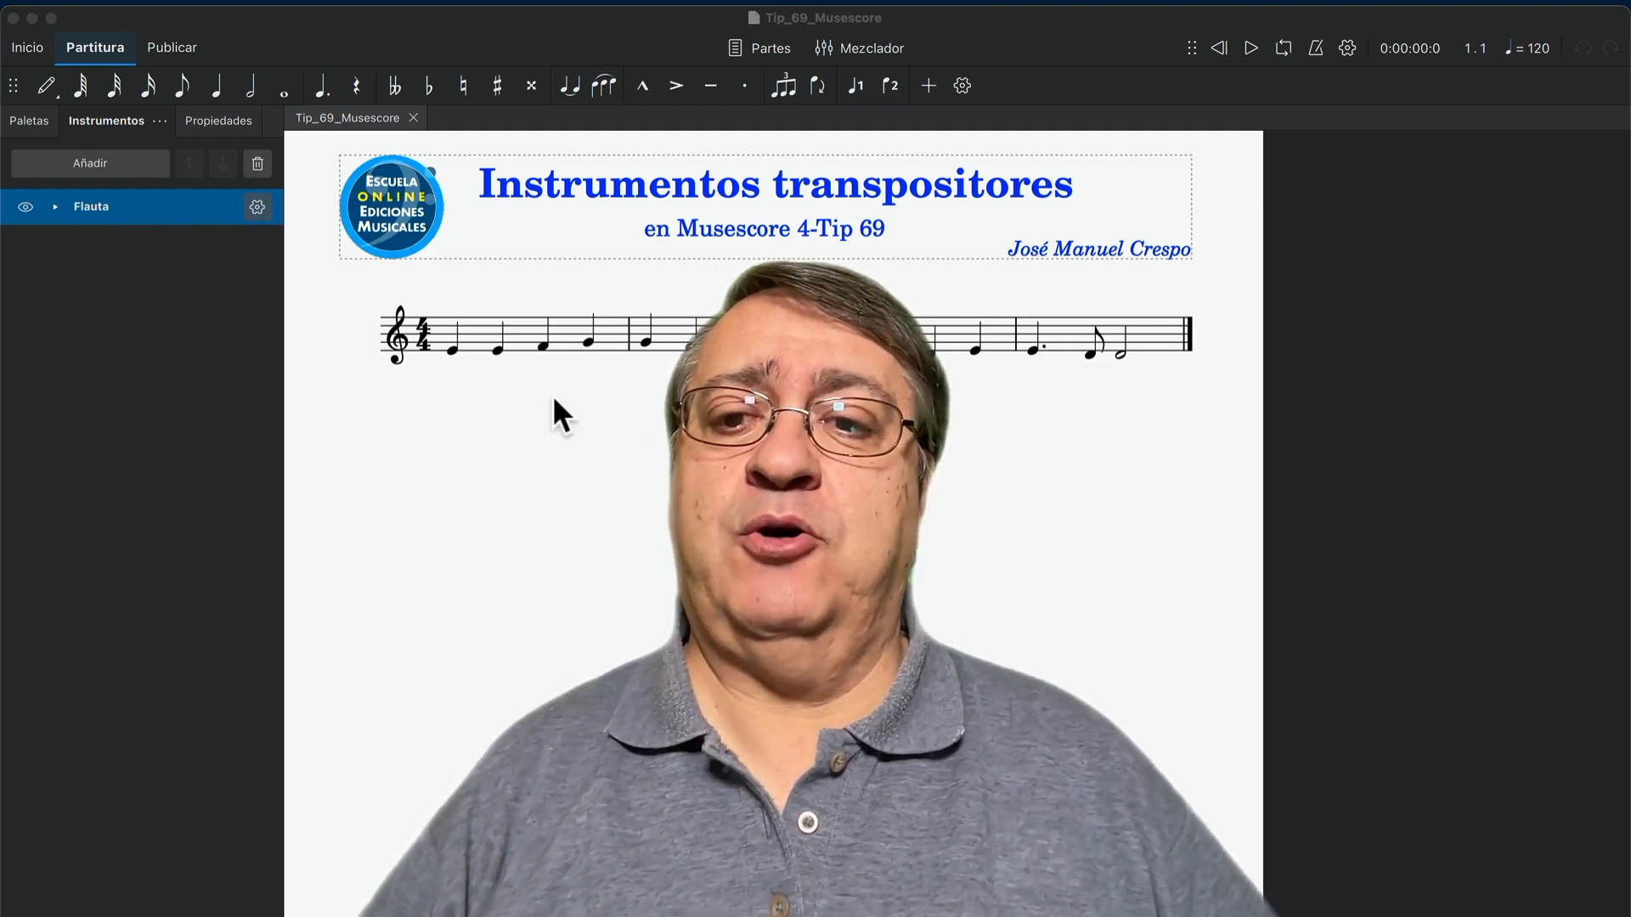
{"action": "scroll", "coordinate": [553, 397], "scroll_direction": "right", "scroll_amount": 1}
{"action": "scroll", "coordinate": [554, 397], "scroll_direction": "left", "scroll_amount": 1}
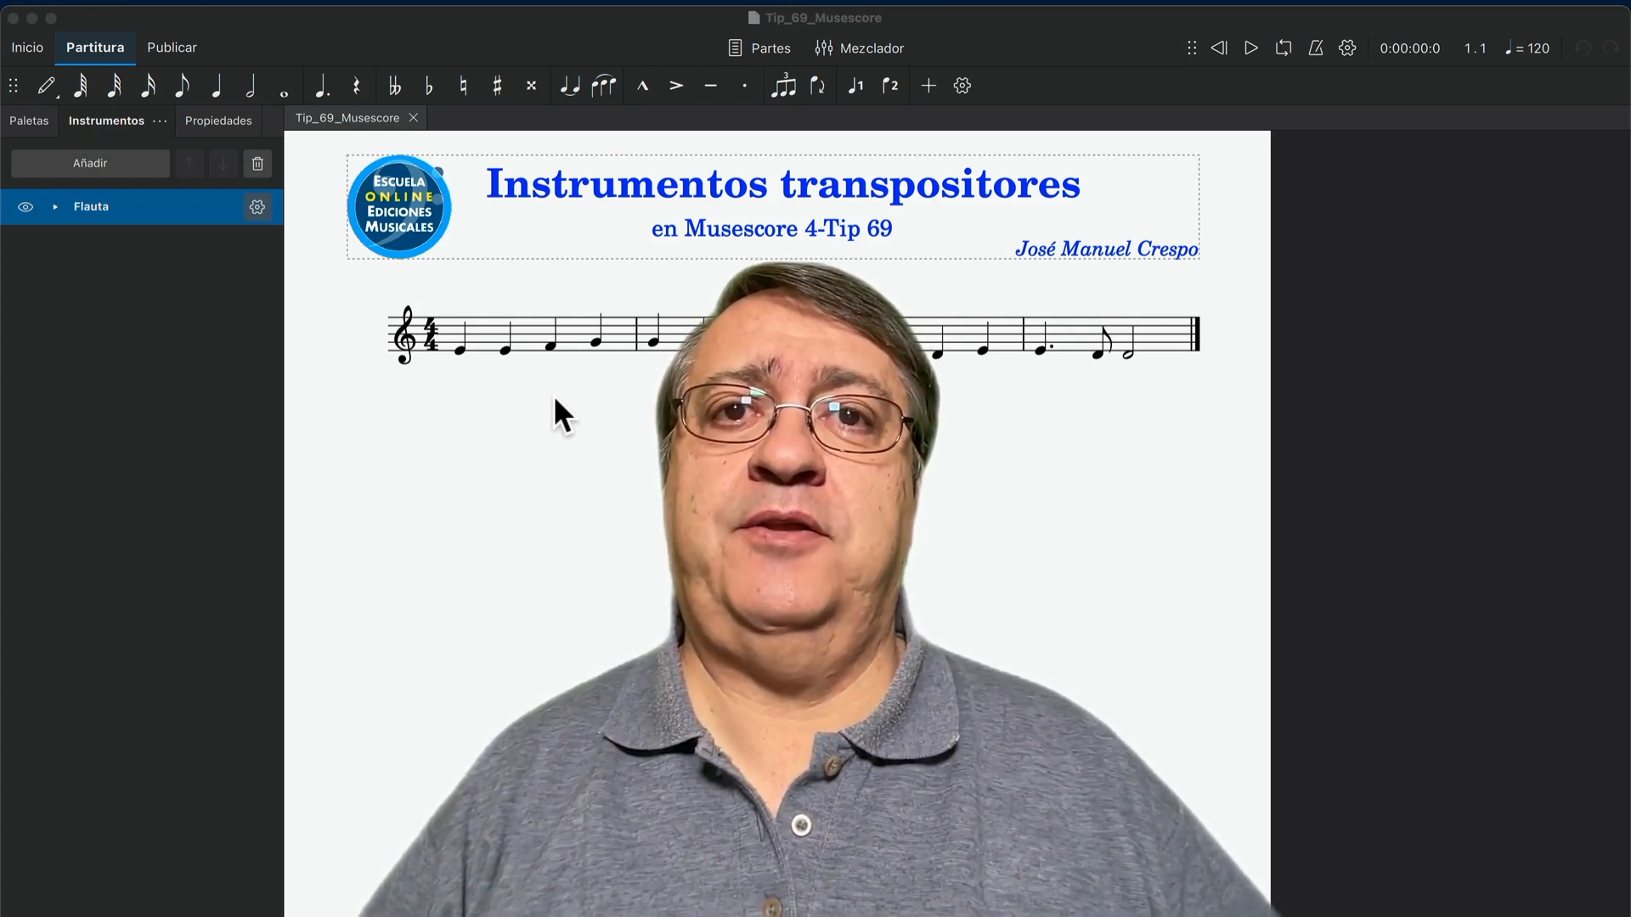
{"action": "scroll", "coordinate": [543, 393], "scroll_direction": "right", "scroll_amount": 1}
{"action": "scroll", "coordinate": [452, 365], "scroll_direction": "left", "scroll_amount": 1}
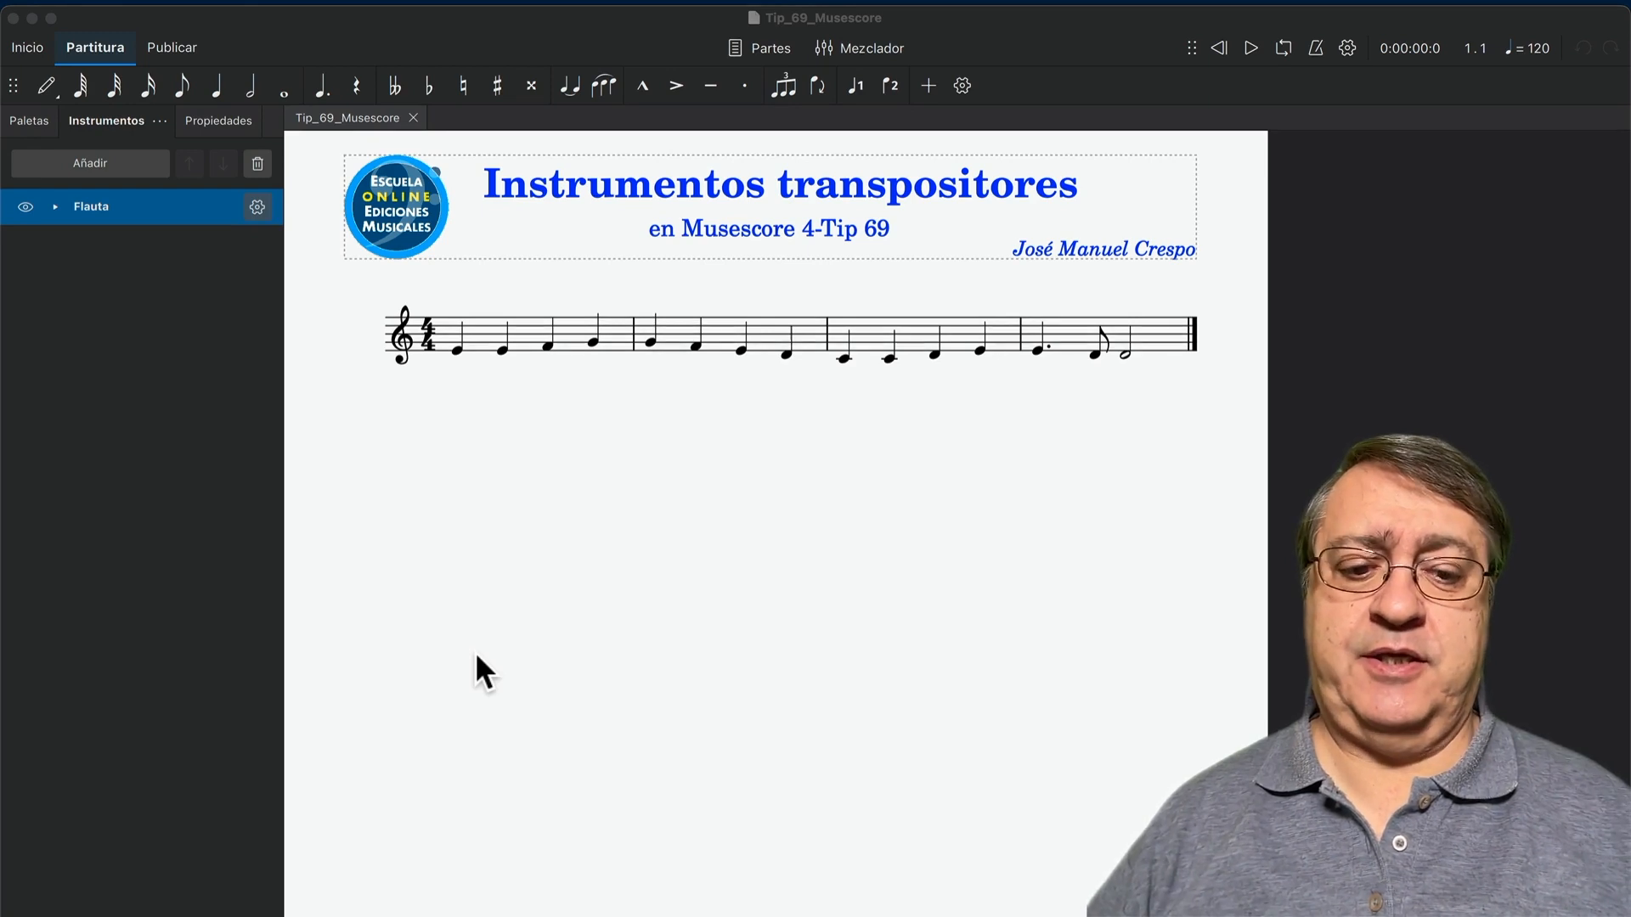
Step: Open the dialog for adding instruments to the score and list the Vientos de madera family from Todos los instrumentos
{"action": "left_click", "coordinate": [498, 533]}
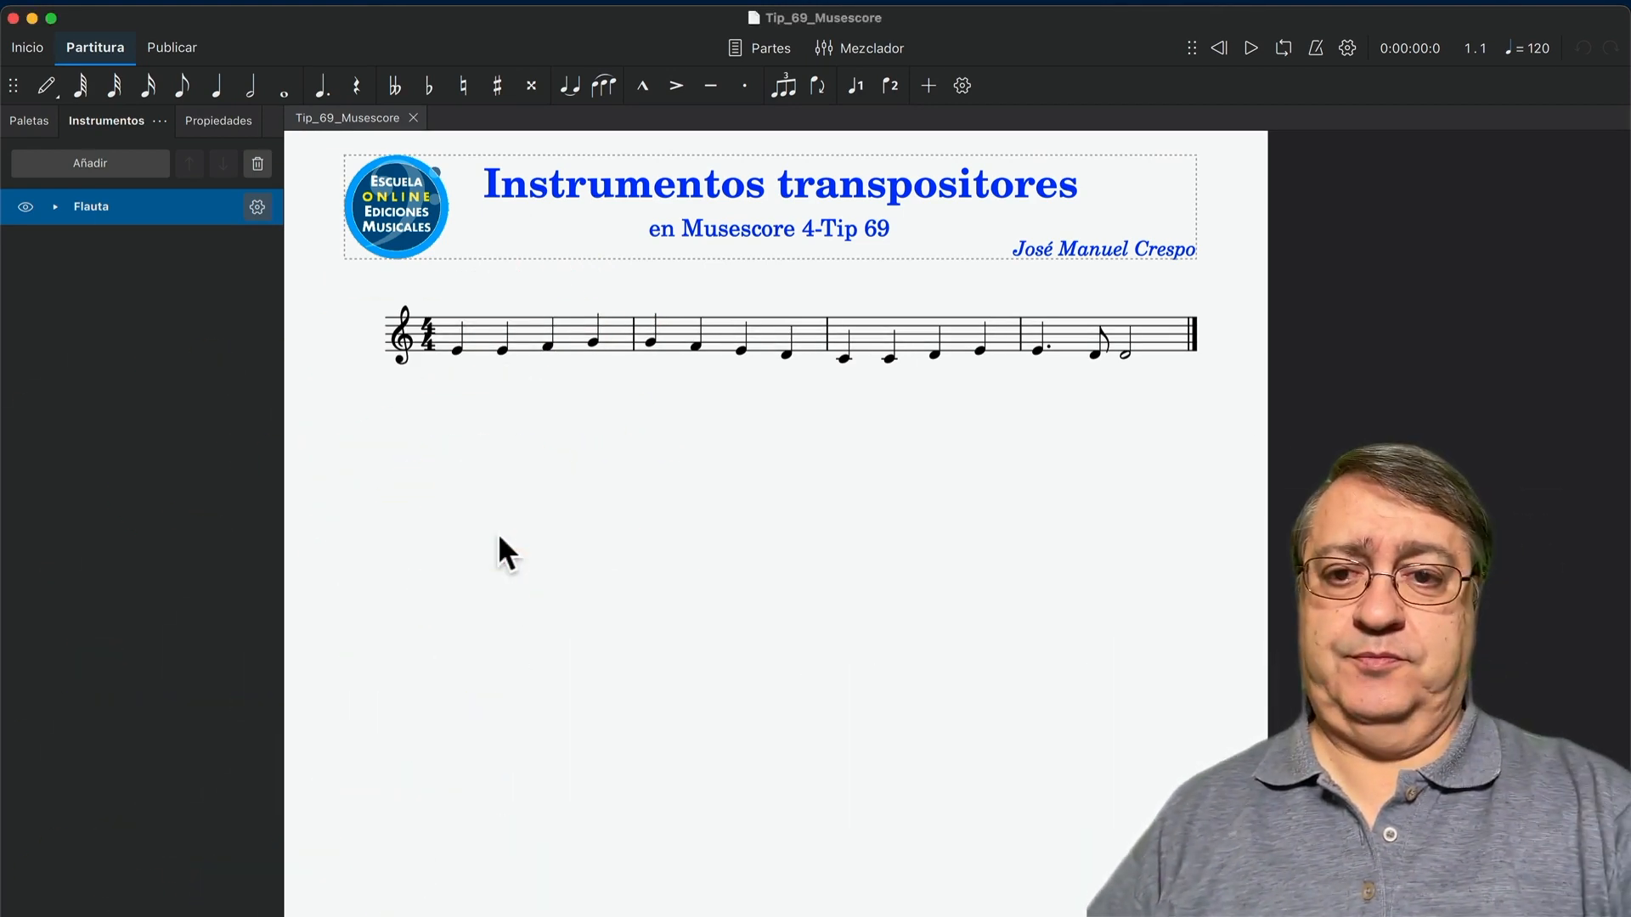
{"action": "key", "text": "i"}
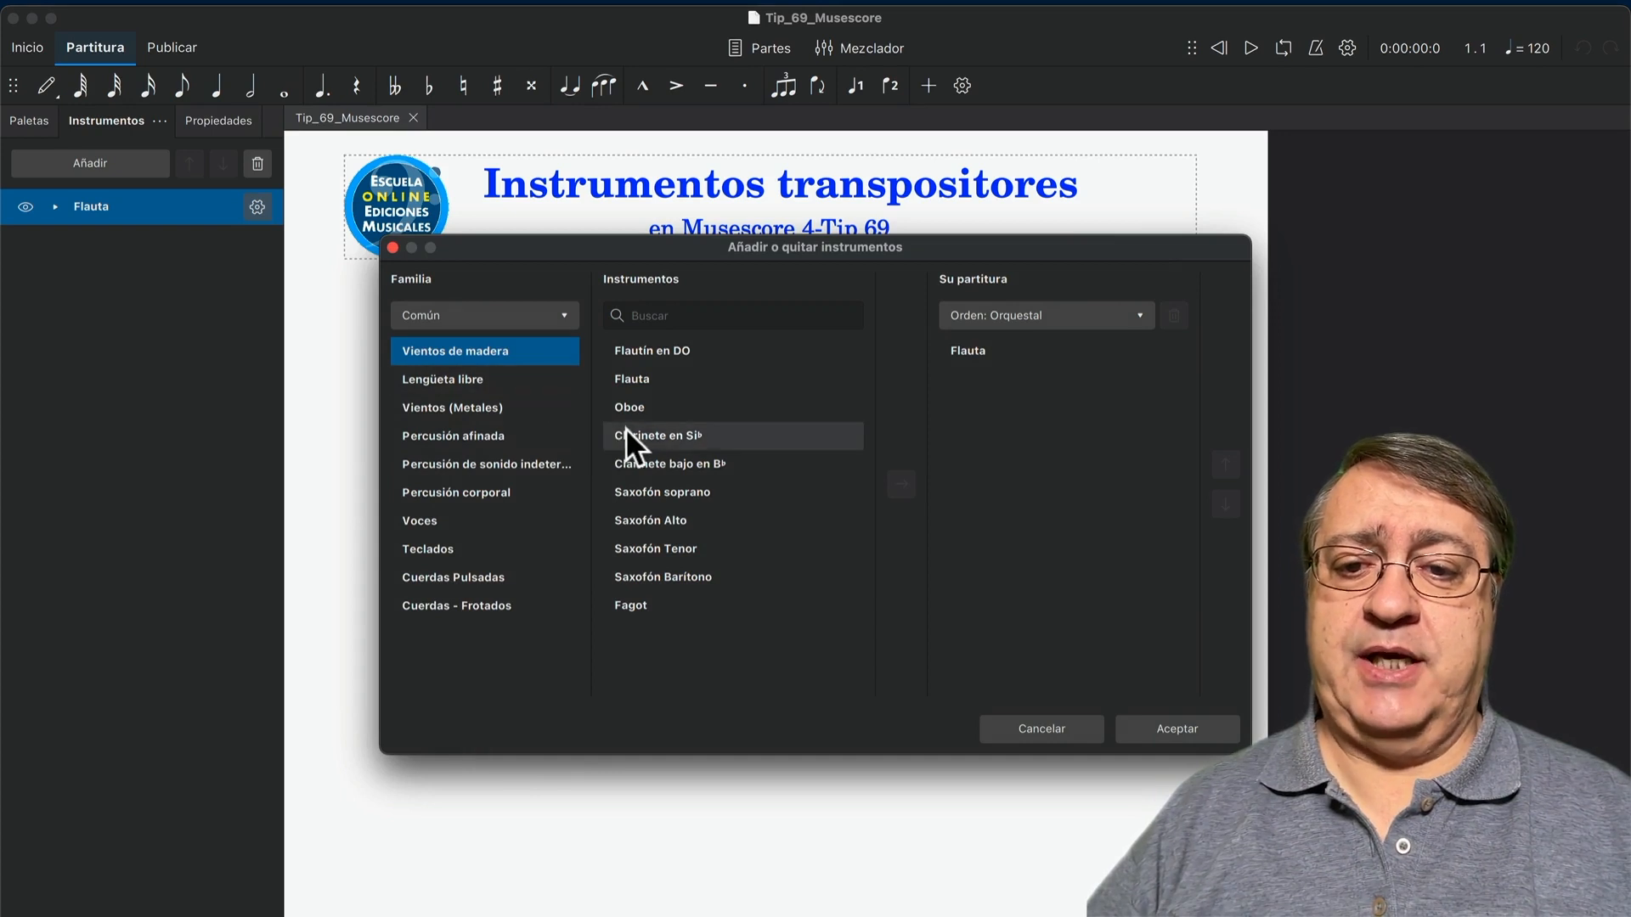
{"action": "left_click", "coordinate": [695, 432]}
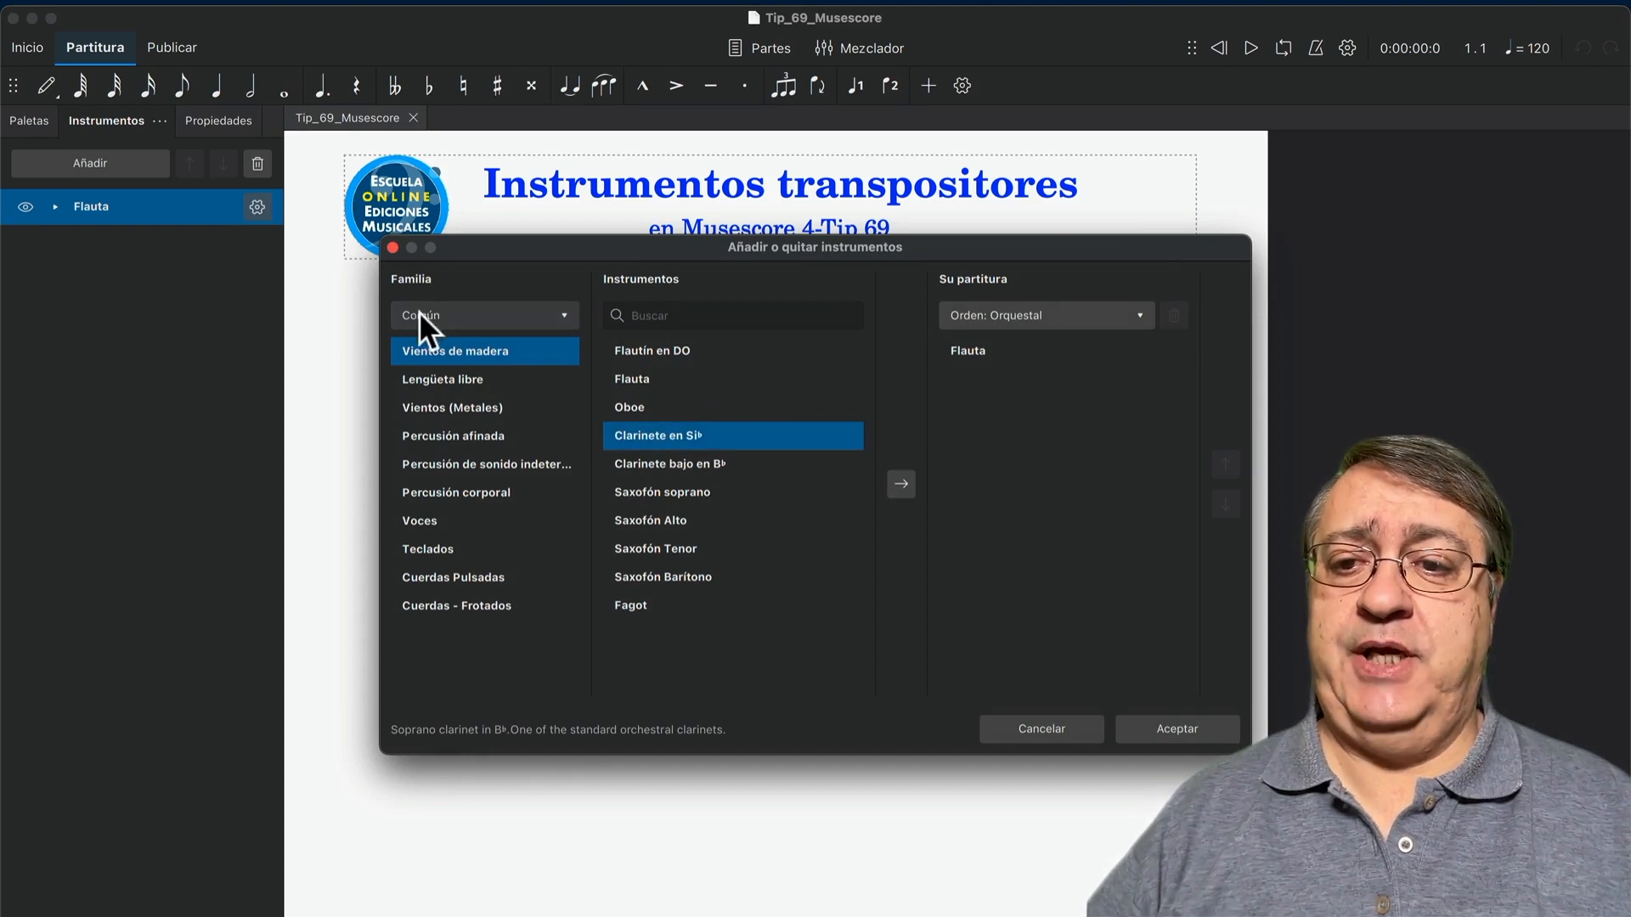
{"action": "left_click", "coordinate": [564, 316]}
{"action": "left_click", "coordinate": [535, 343]}
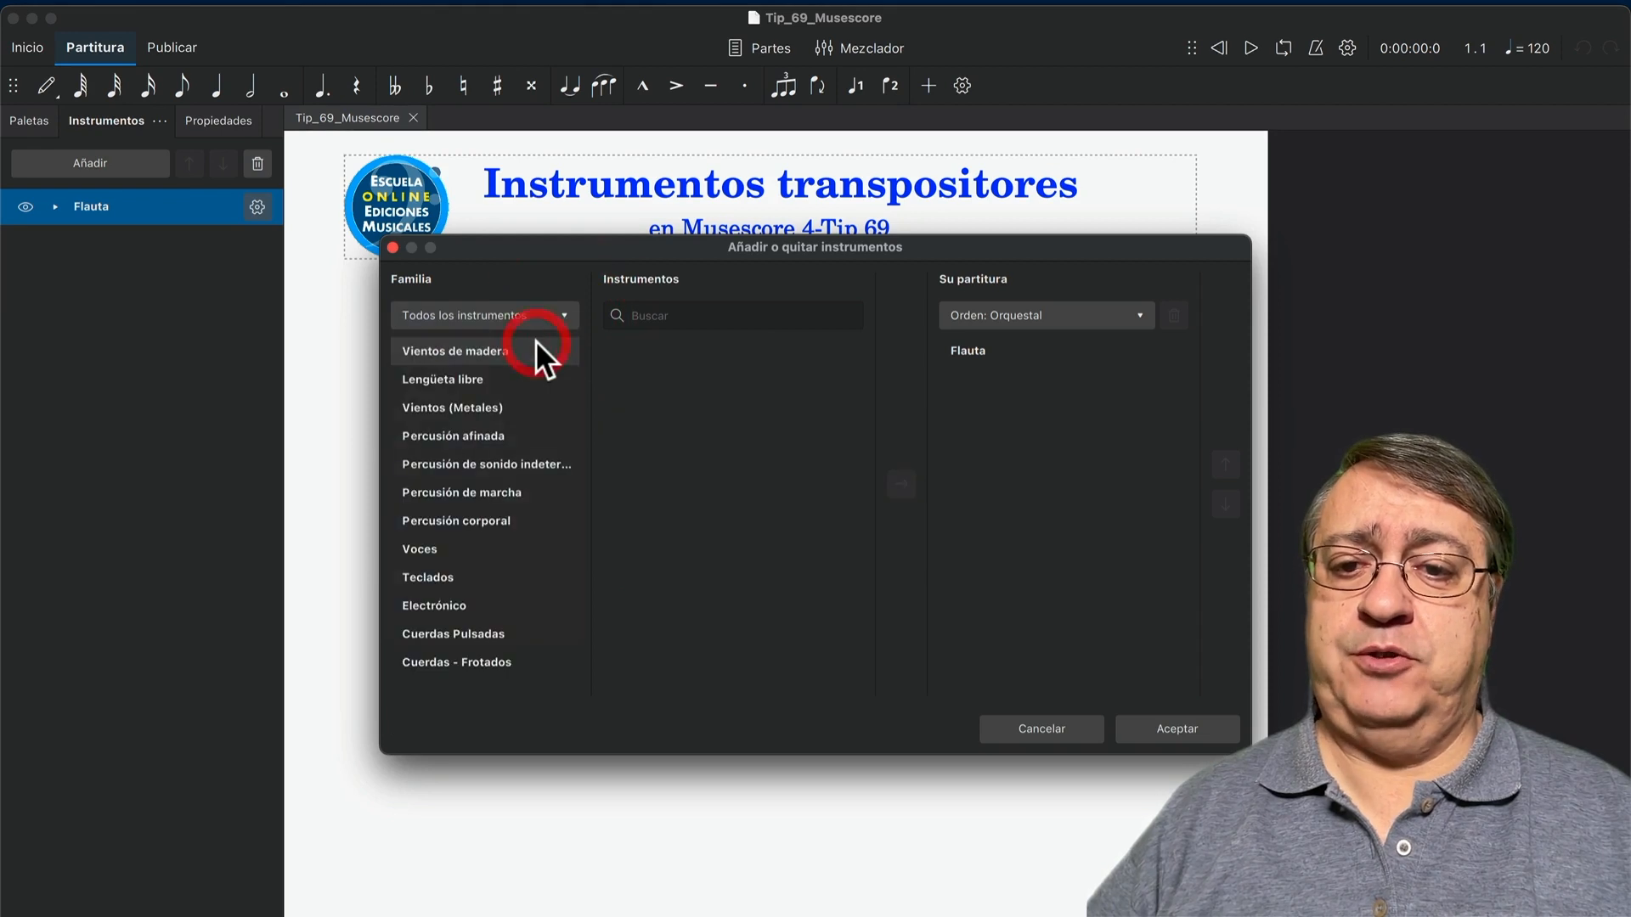
{"action": "left_click", "coordinate": [482, 350]}
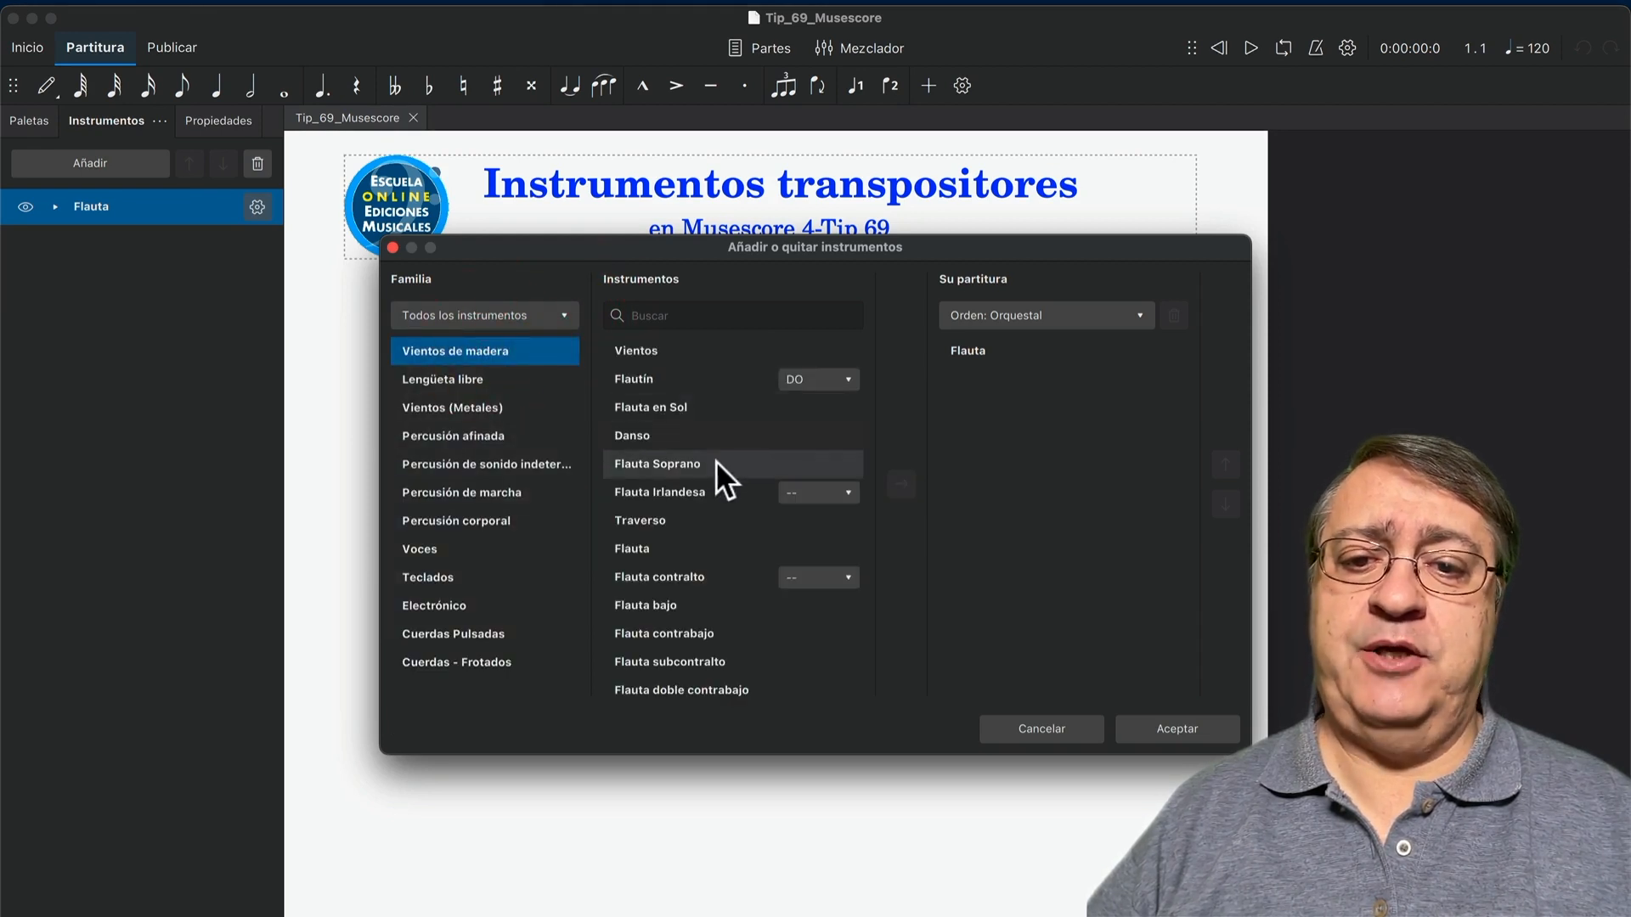
Step: Add a Clarinete in Mi♭ from the woodwind instruments to the score's instrument list
{"action": "scroll", "coordinate": [716, 460], "scroll_direction": "down", "scroll_amount": 10}
{"action": "scroll", "coordinate": [716, 461], "scroll_direction": "down", "scroll_amount": 20}
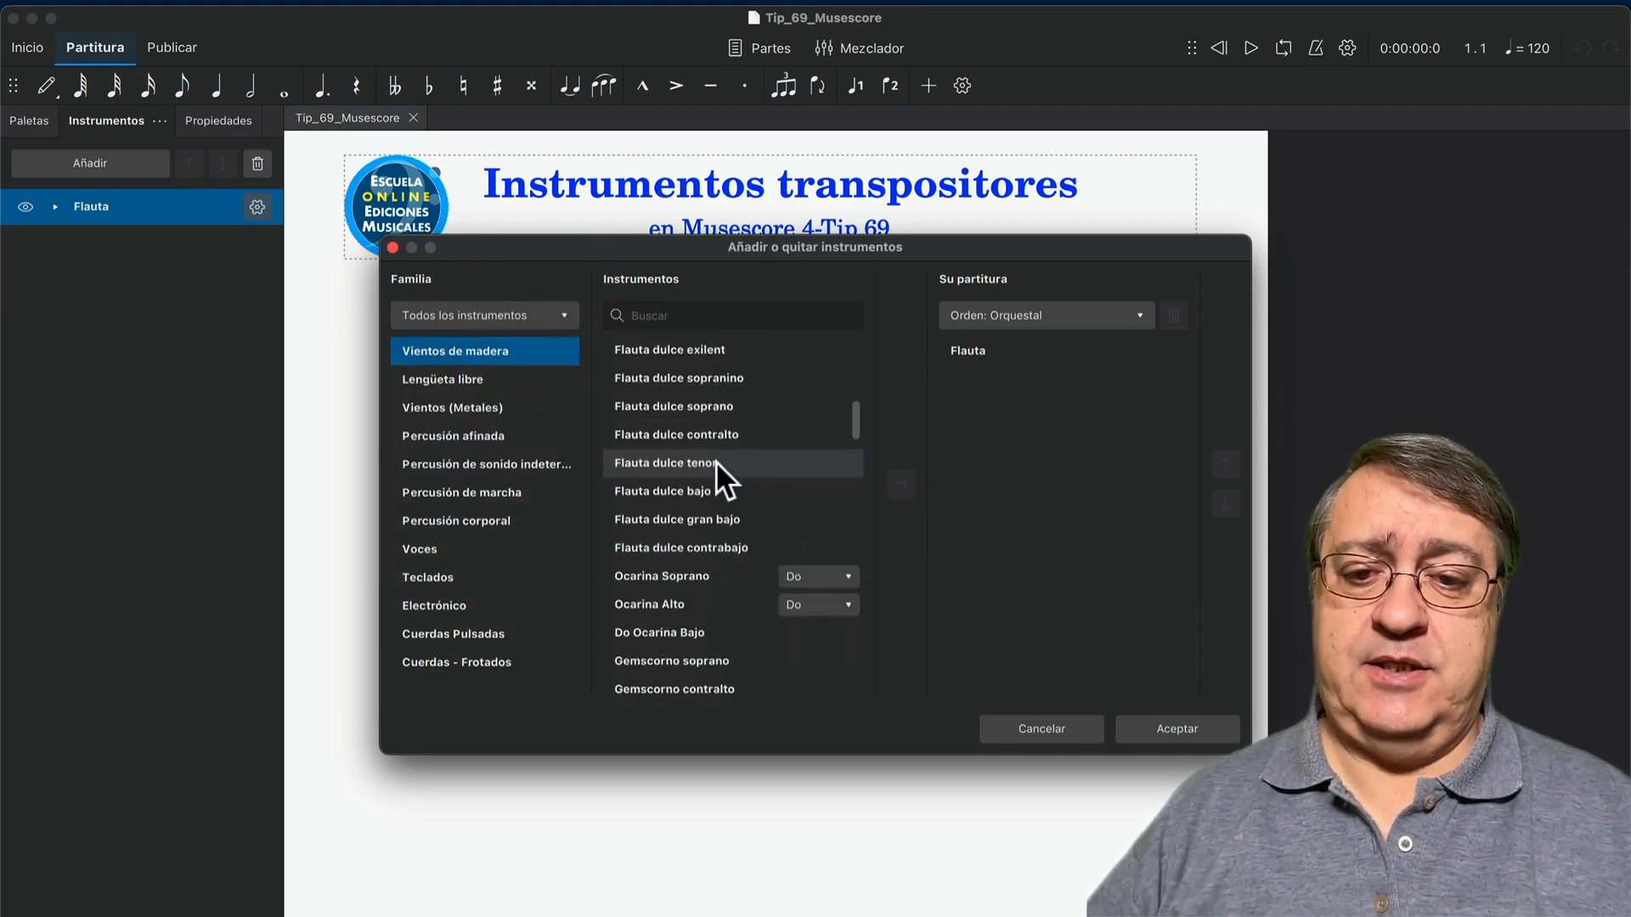
{"action": "scroll", "coordinate": [715, 460], "scroll_direction": "down", "scroll_amount": 20}
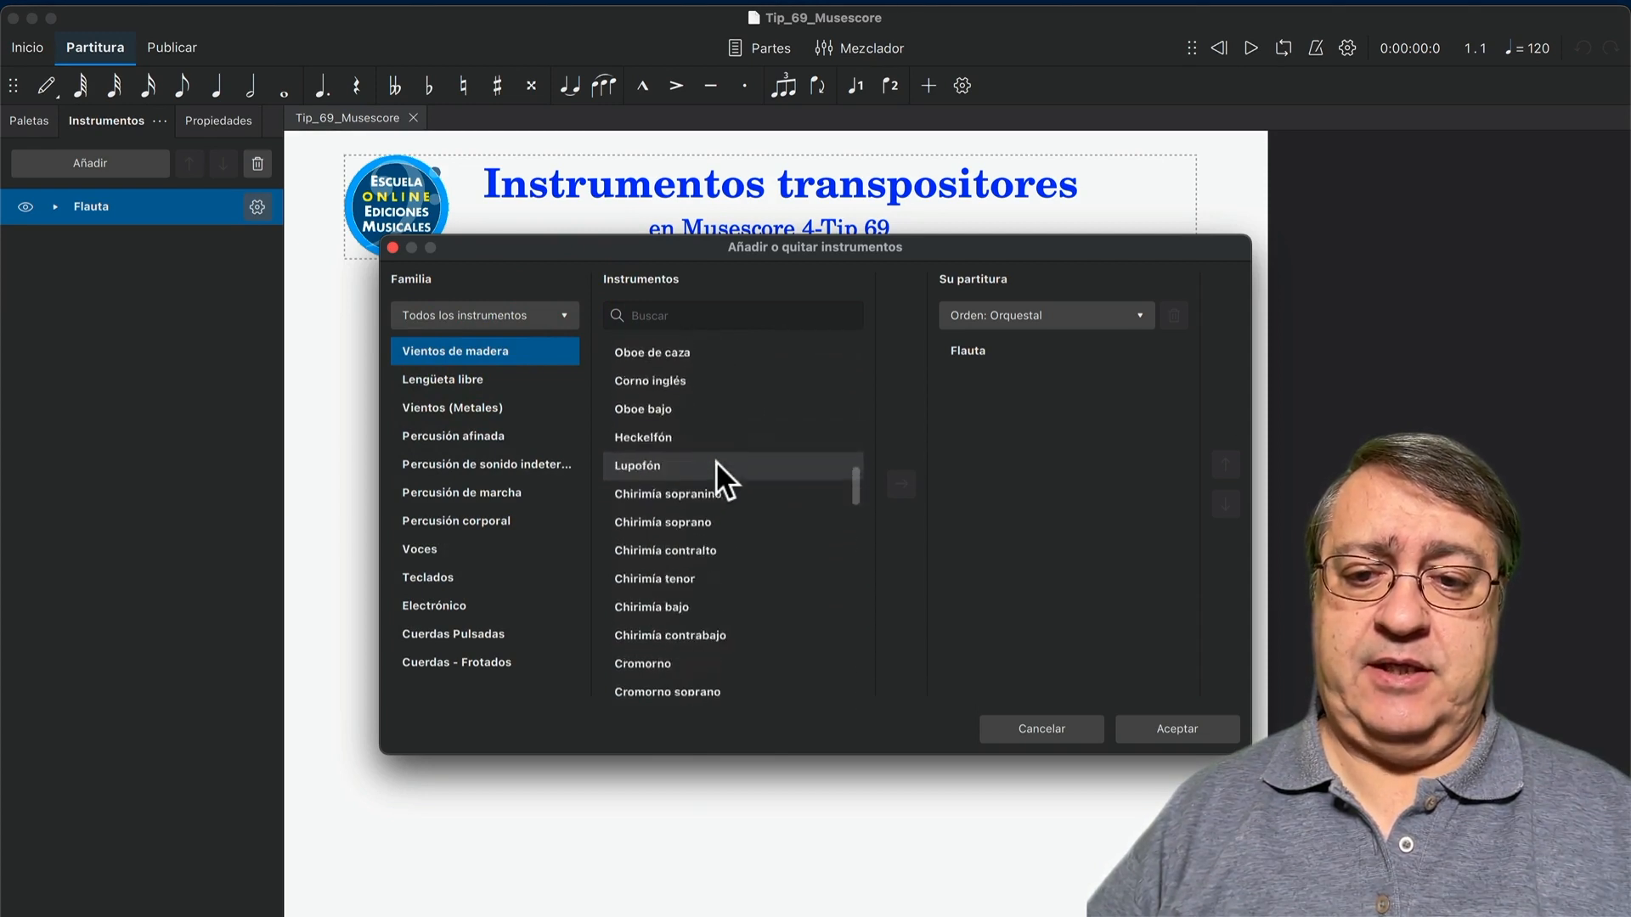
{"action": "scroll", "coordinate": [715, 460], "scroll_direction": "down", "scroll_amount": 9}
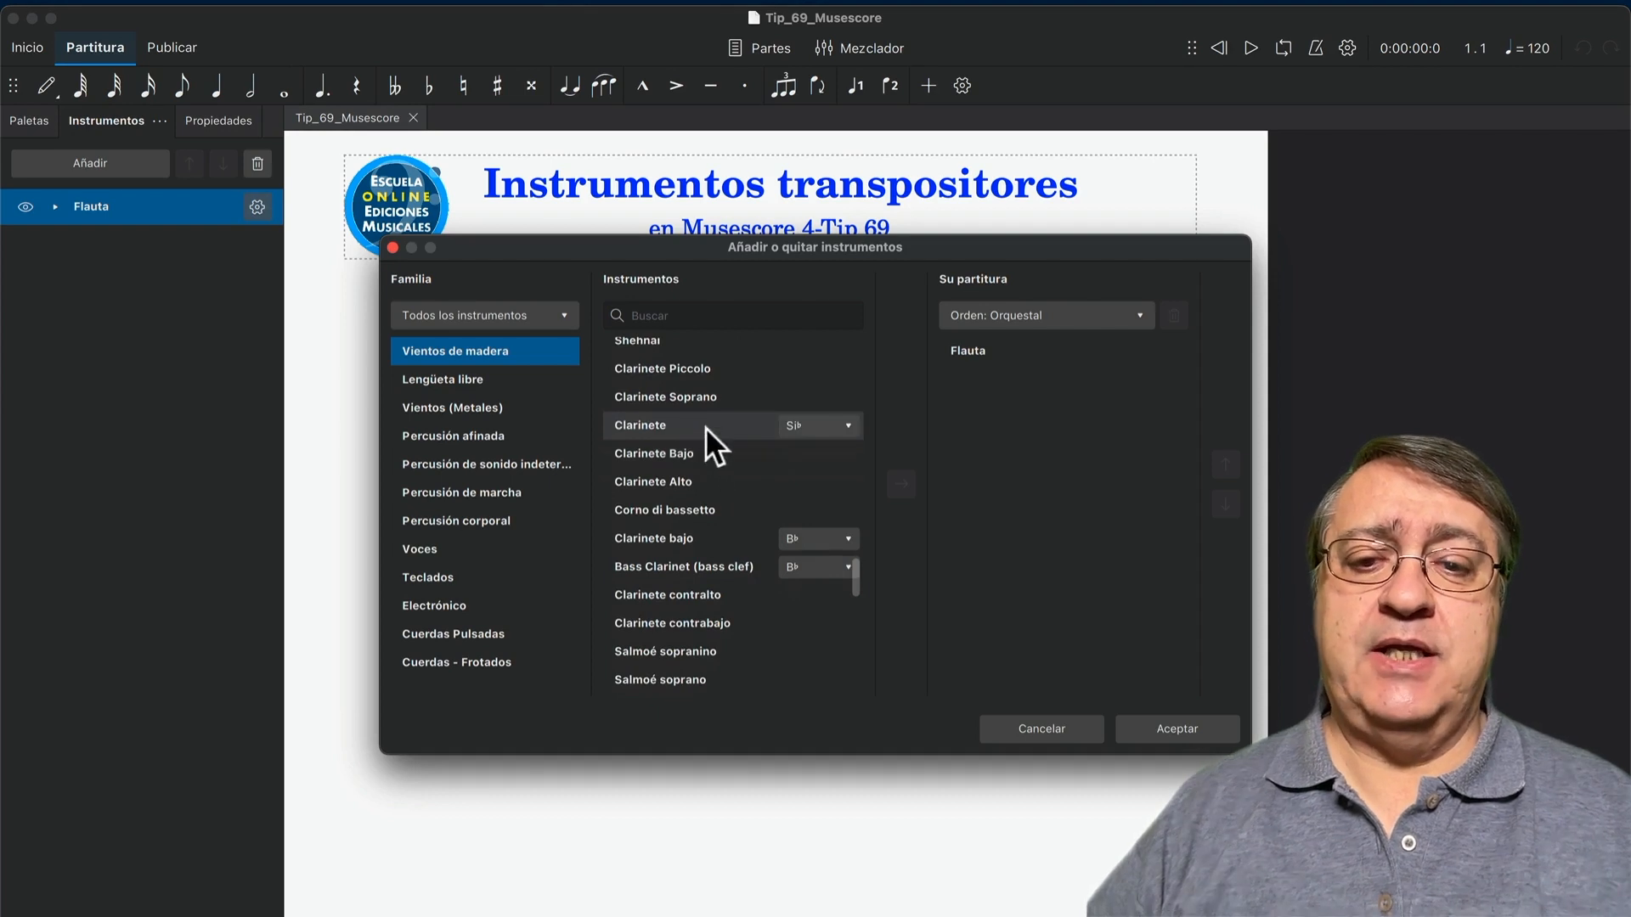
{"action": "left_click", "coordinate": [804, 425]}
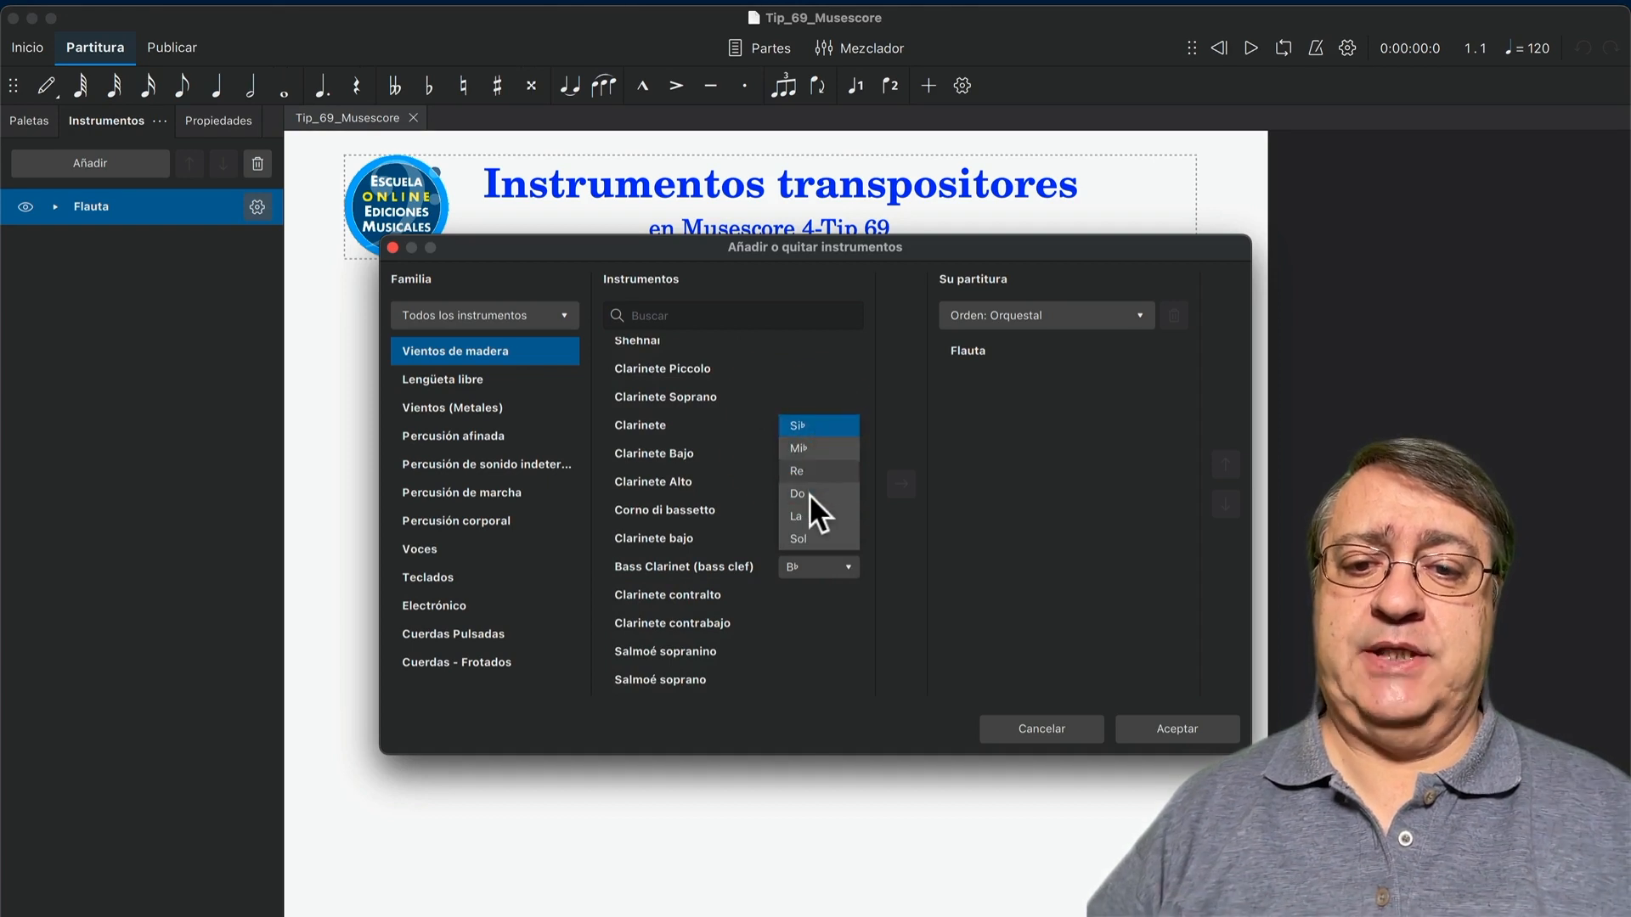
{"action": "left_click", "coordinate": [795, 447]}
{"action": "left_click", "coordinate": [901, 483]}
Step: Add a Clarinete in Re and a Clarinete in Do to the score's instrument list
{"action": "left_click", "coordinate": [787, 424]}
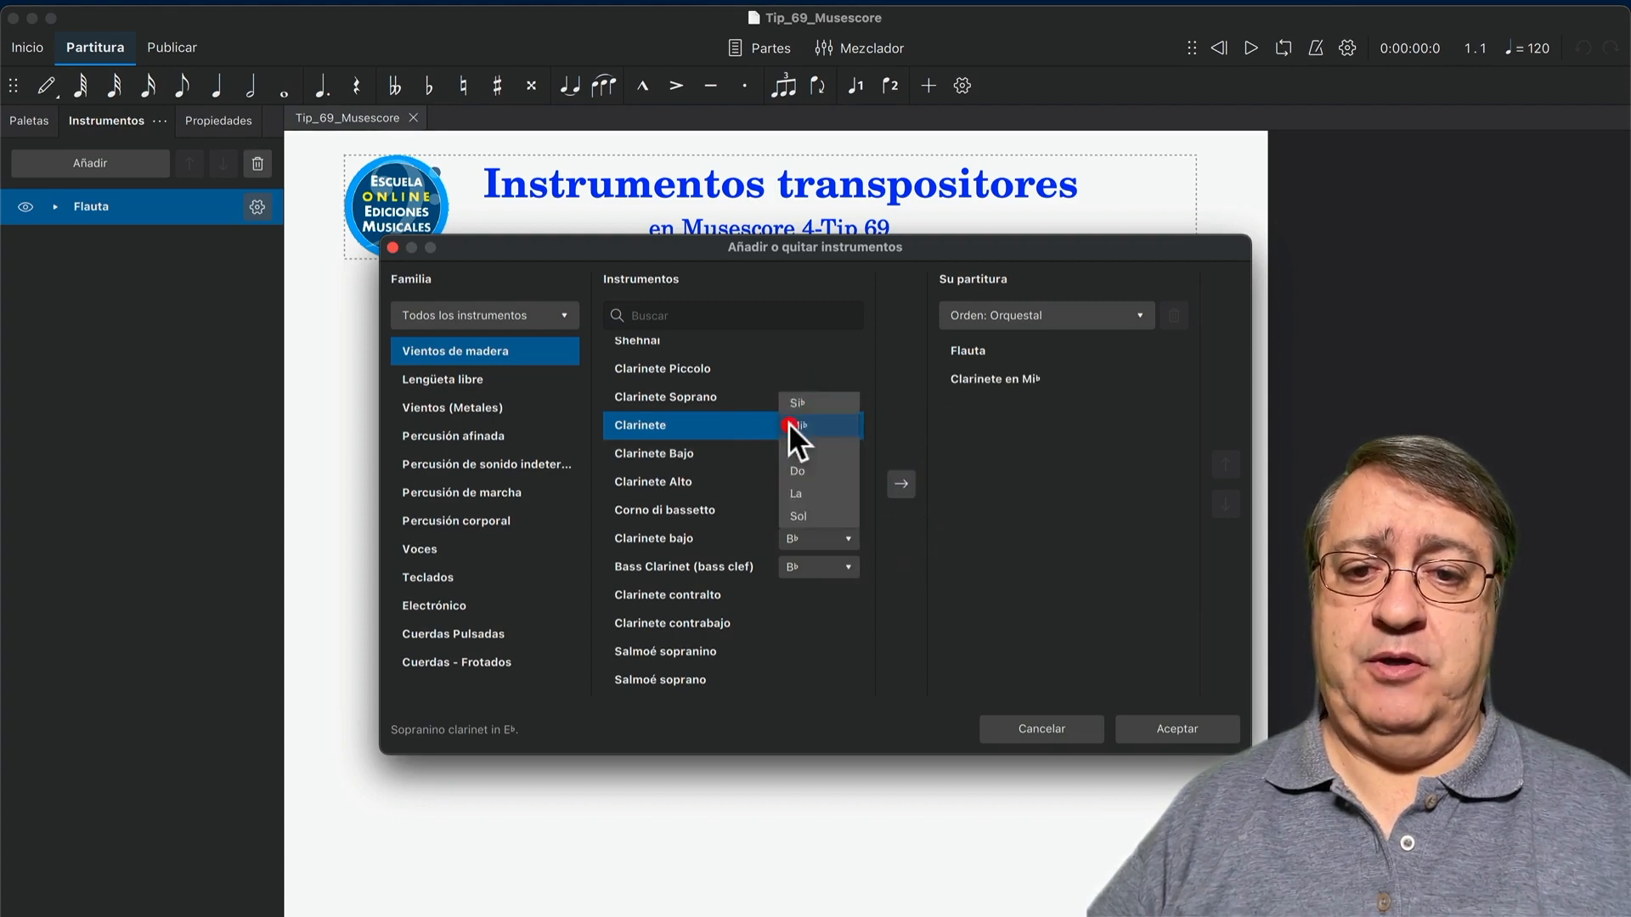
{"action": "left_click", "coordinate": [790, 447]}
{"action": "left_click", "coordinate": [899, 481]}
{"action": "left_click", "coordinate": [788, 423]}
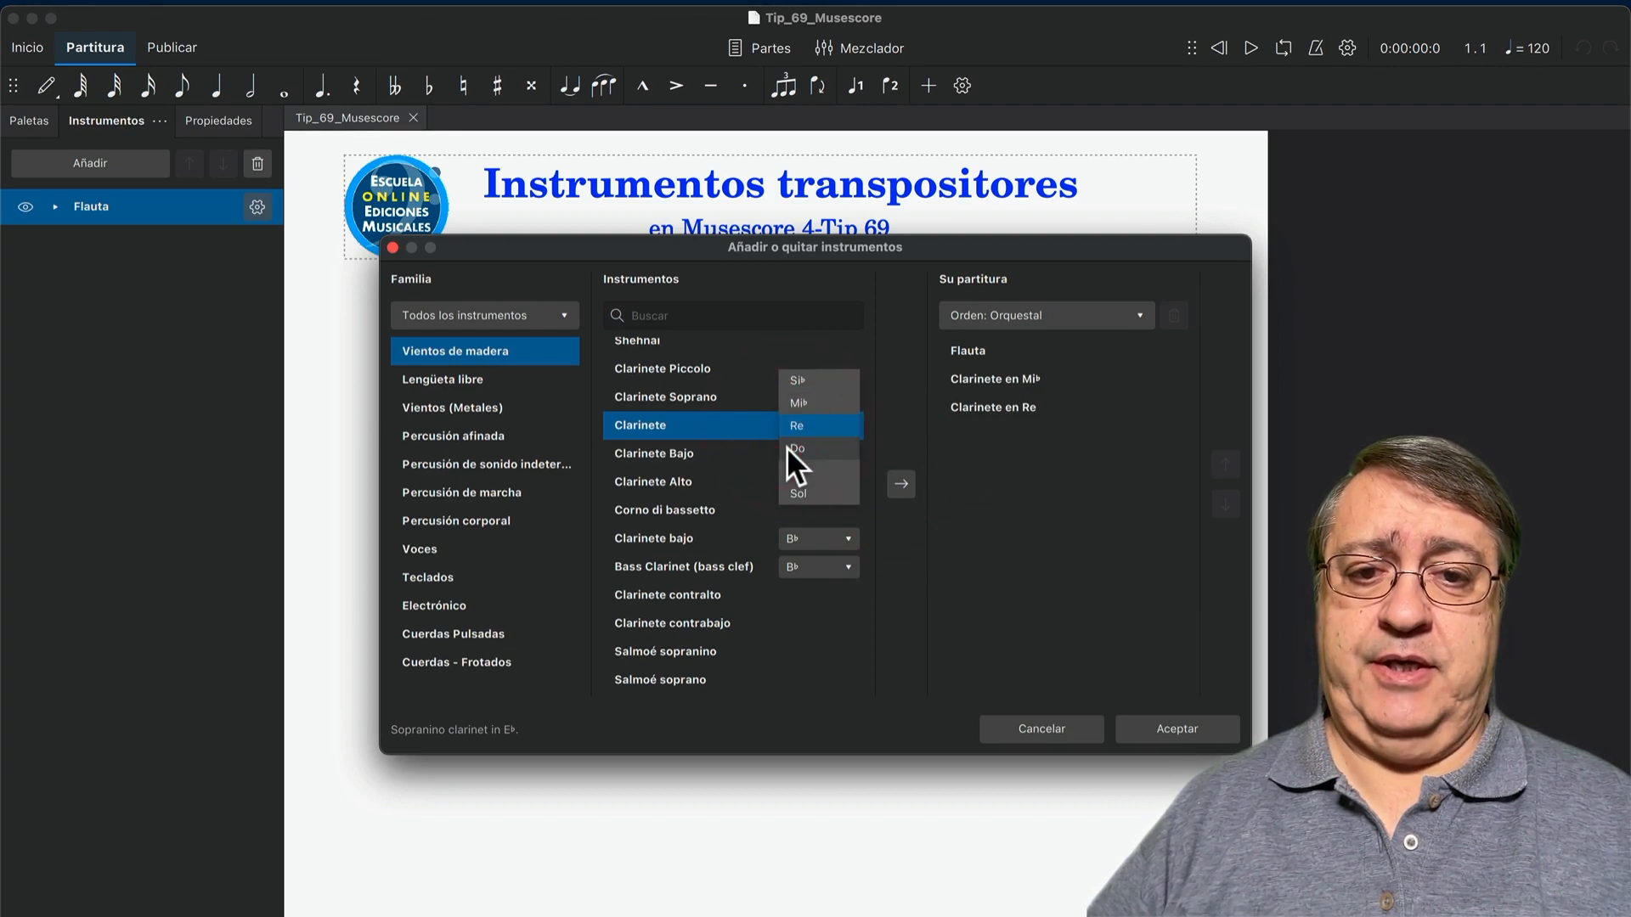
{"action": "left_click", "coordinate": [787, 446]}
{"action": "left_click", "coordinate": [893, 481]}
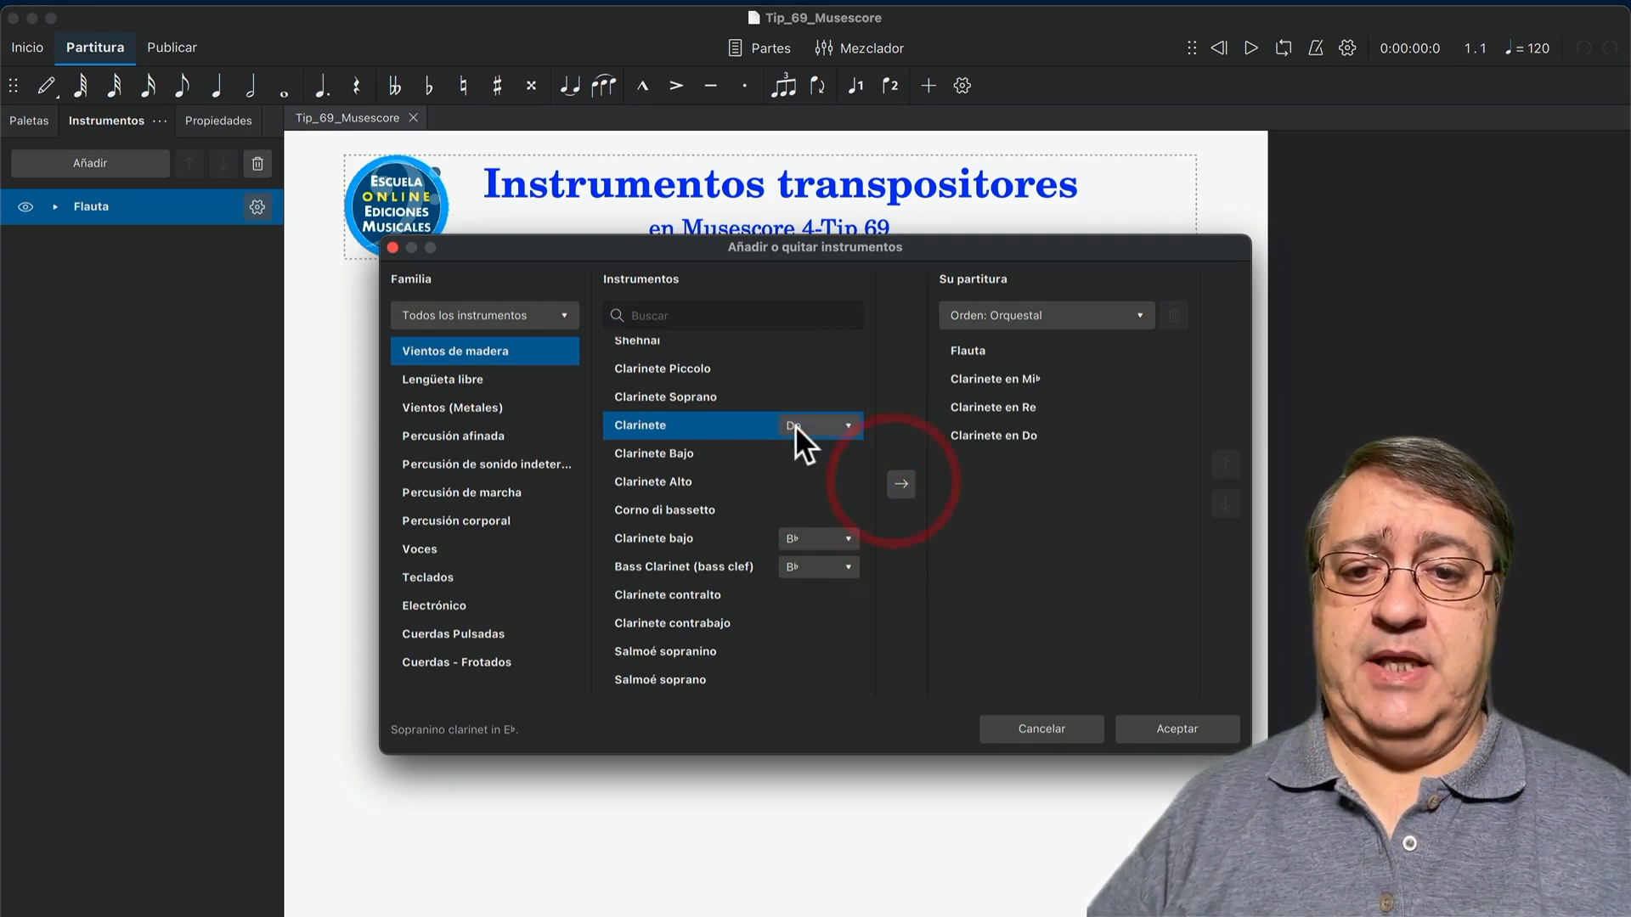
Step: Add a Clarinete in Si♭ and a Clarinete in La to the score's instrument list
{"action": "left_click", "coordinate": [795, 424]}
{"action": "left_click", "coordinate": [790, 355]}
{"action": "left_click", "coordinate": [896, 483]}
{"action": "left_click", "coordinate": [790, 425]}
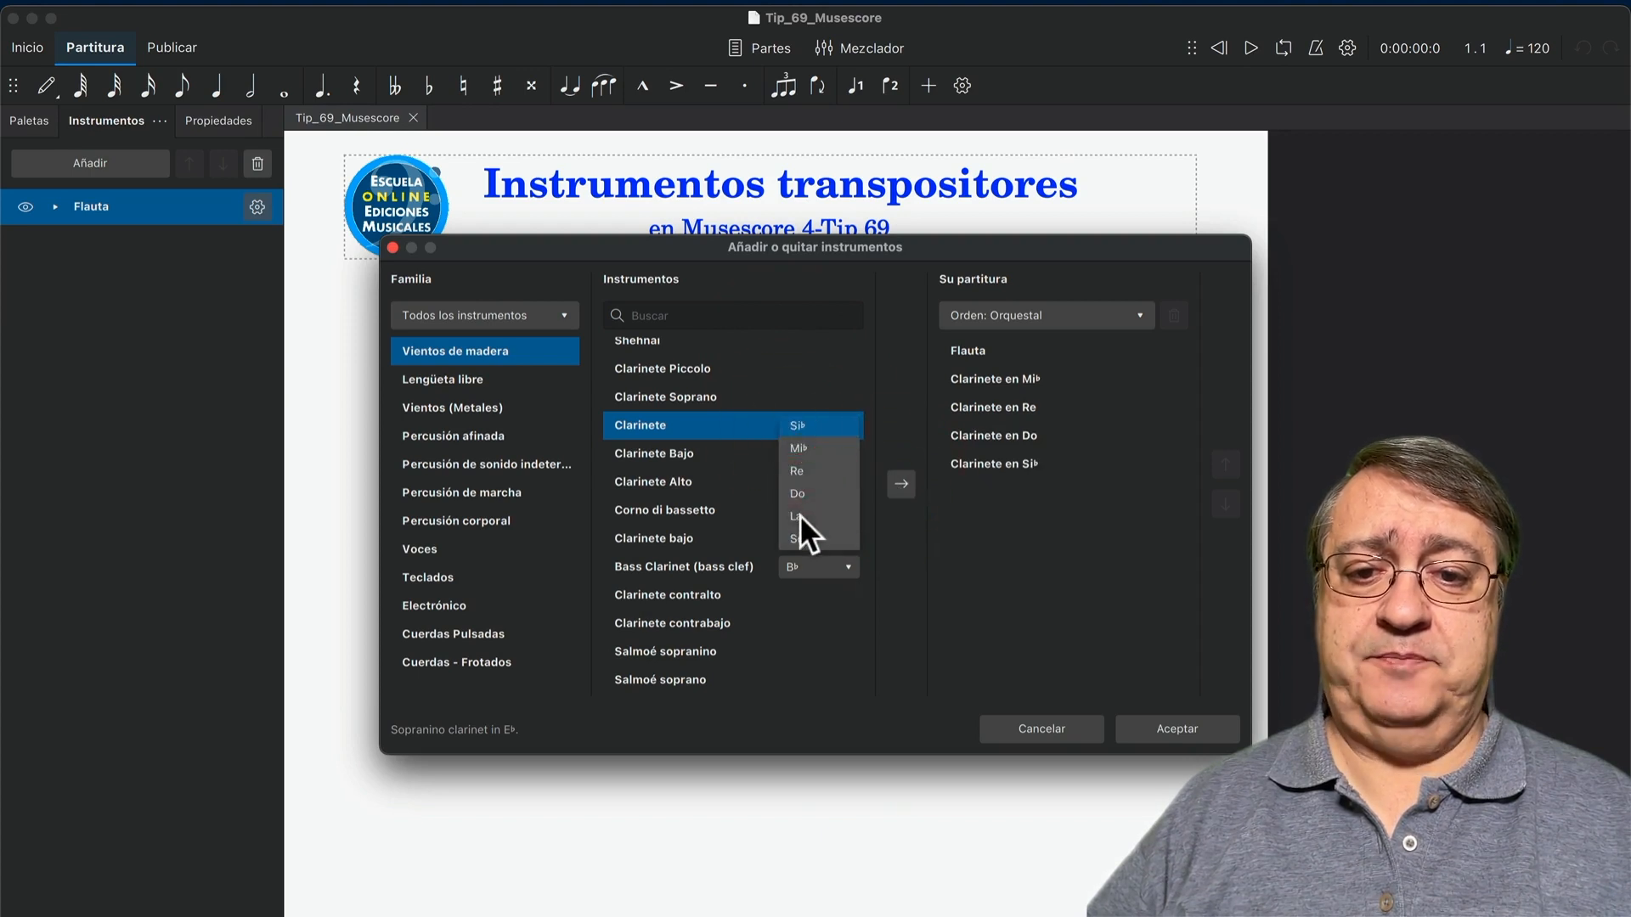
{"action": "left_click", "coordinate": [798, 514]}
{"action": "left_click", "coordinate": [891, 485]}
Step: Add a Clarinete in Sol to the instrument list and apply the new instruments to the score
{"action": "left_click", "coordinate": [793, 425]}
{"action": "left_click", "coordinate": [797, 447]}
{"action": "left_click", "coordinate": [899, 482]}
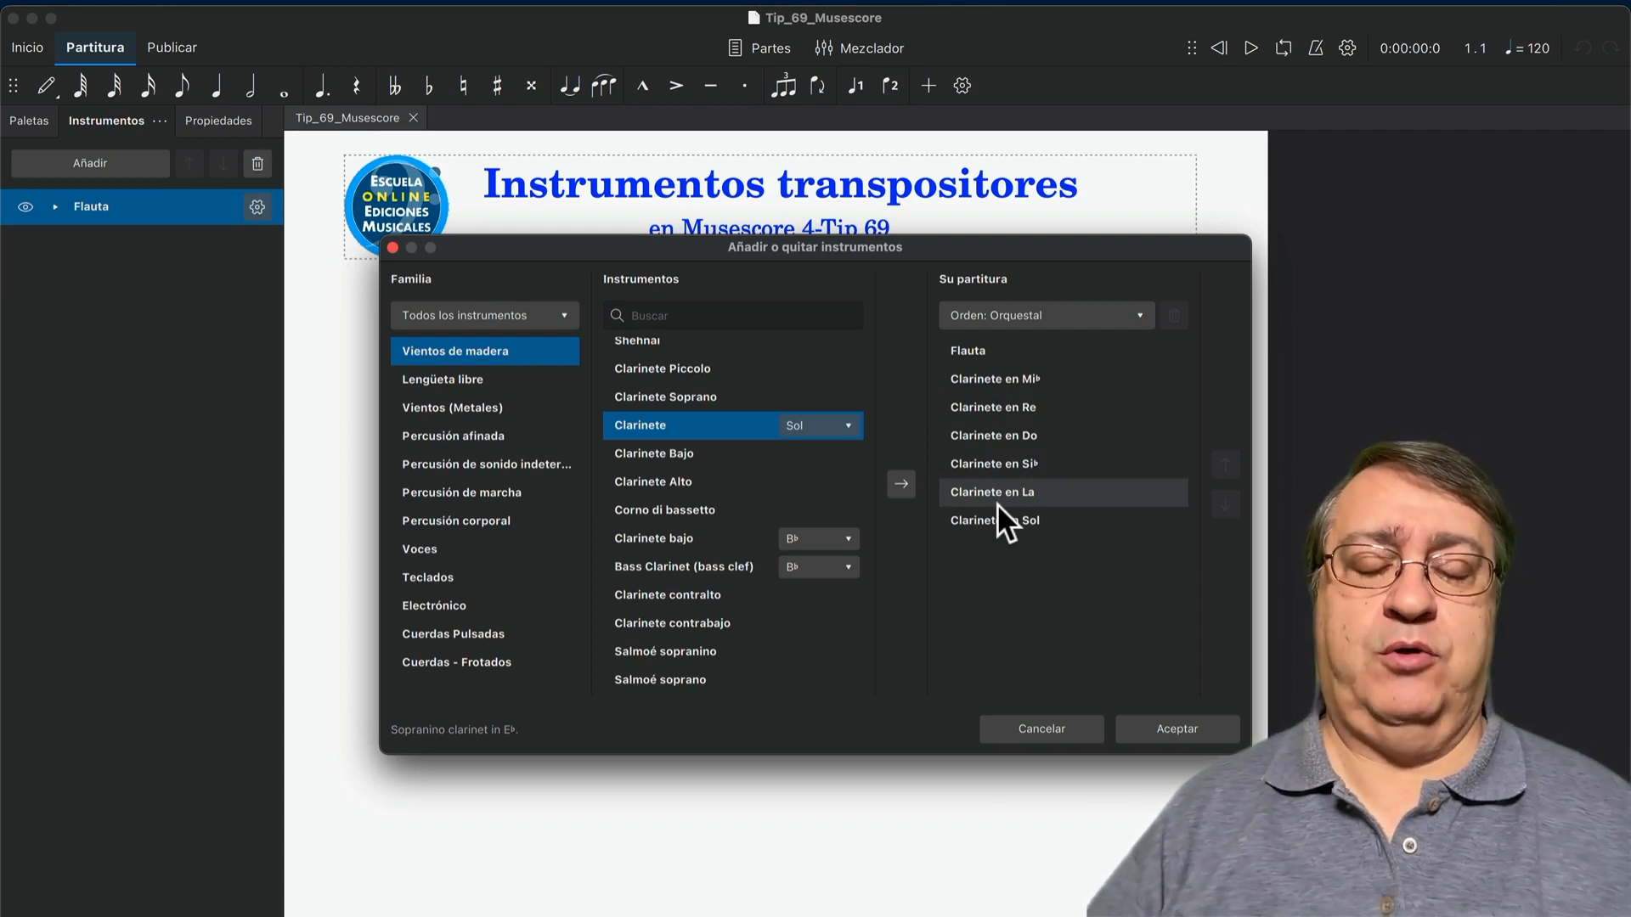
{"action": "left_click", "coordinate": [1181, 728]}
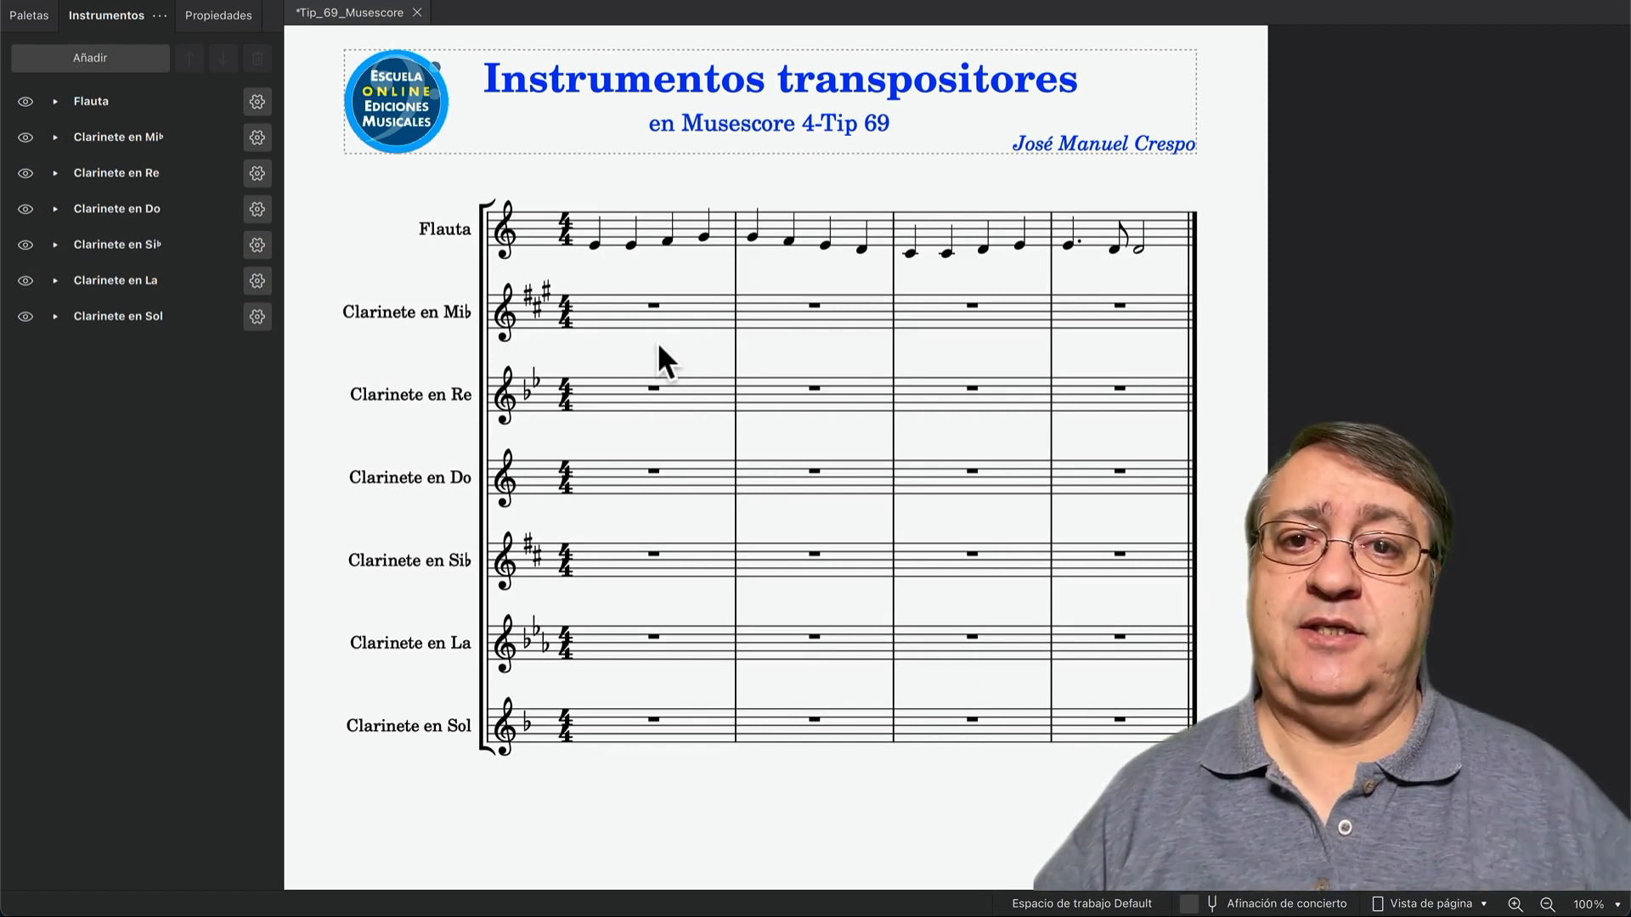
Step: Switch concert pitch (Afinación de concierto) on and back off to compare the clarinets' key signatures
{"action": "left_click", "coordinate": [1189, 904]}
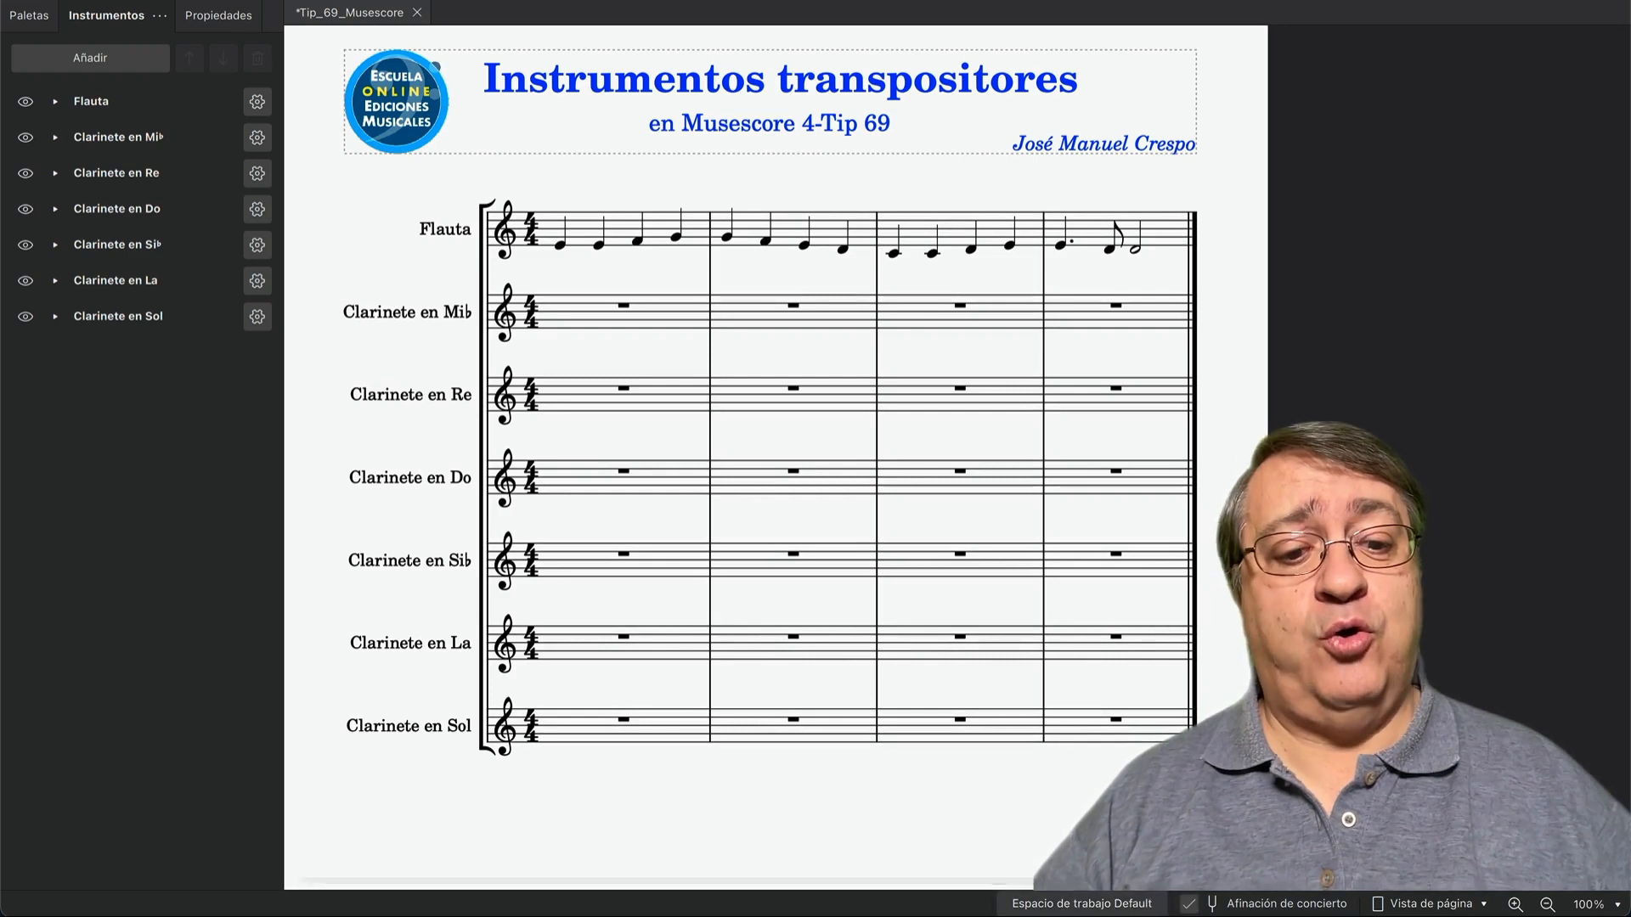
{"action": "left_click", "coordinate": [1189, 905]}
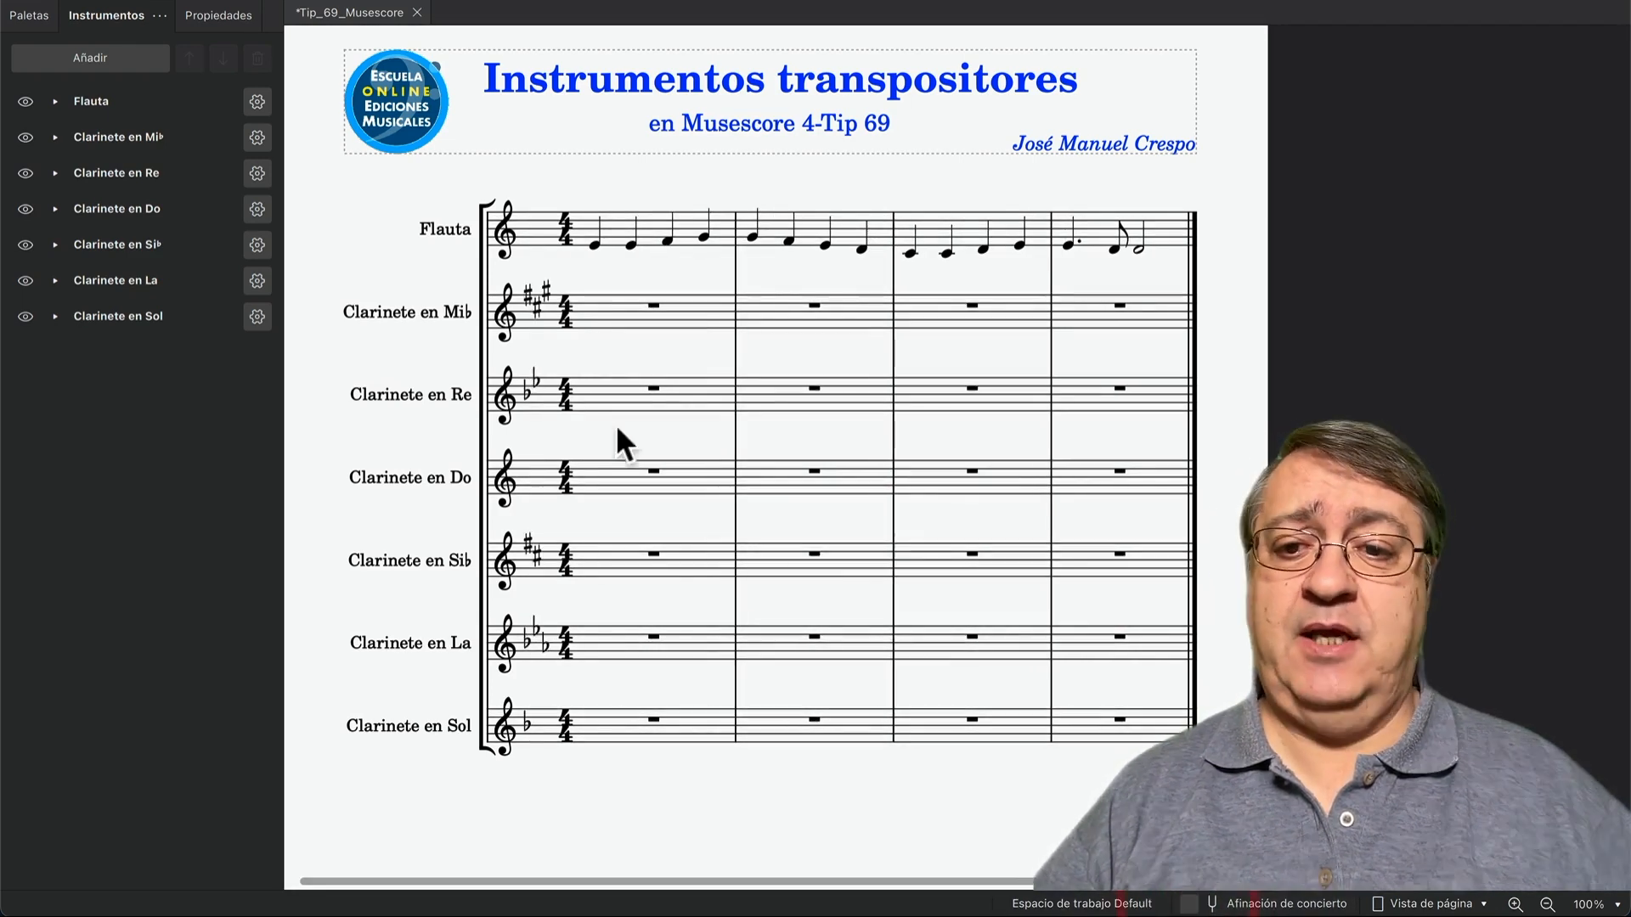
Step: Copy the four-measure Flauta melody into the Clarinete en Do staff, starting at the first measure
{"action": "left_click", "coordinate": [623, 221]}
{"action": "left_click", "coordinate": [1106, 223], "text": "shift"}
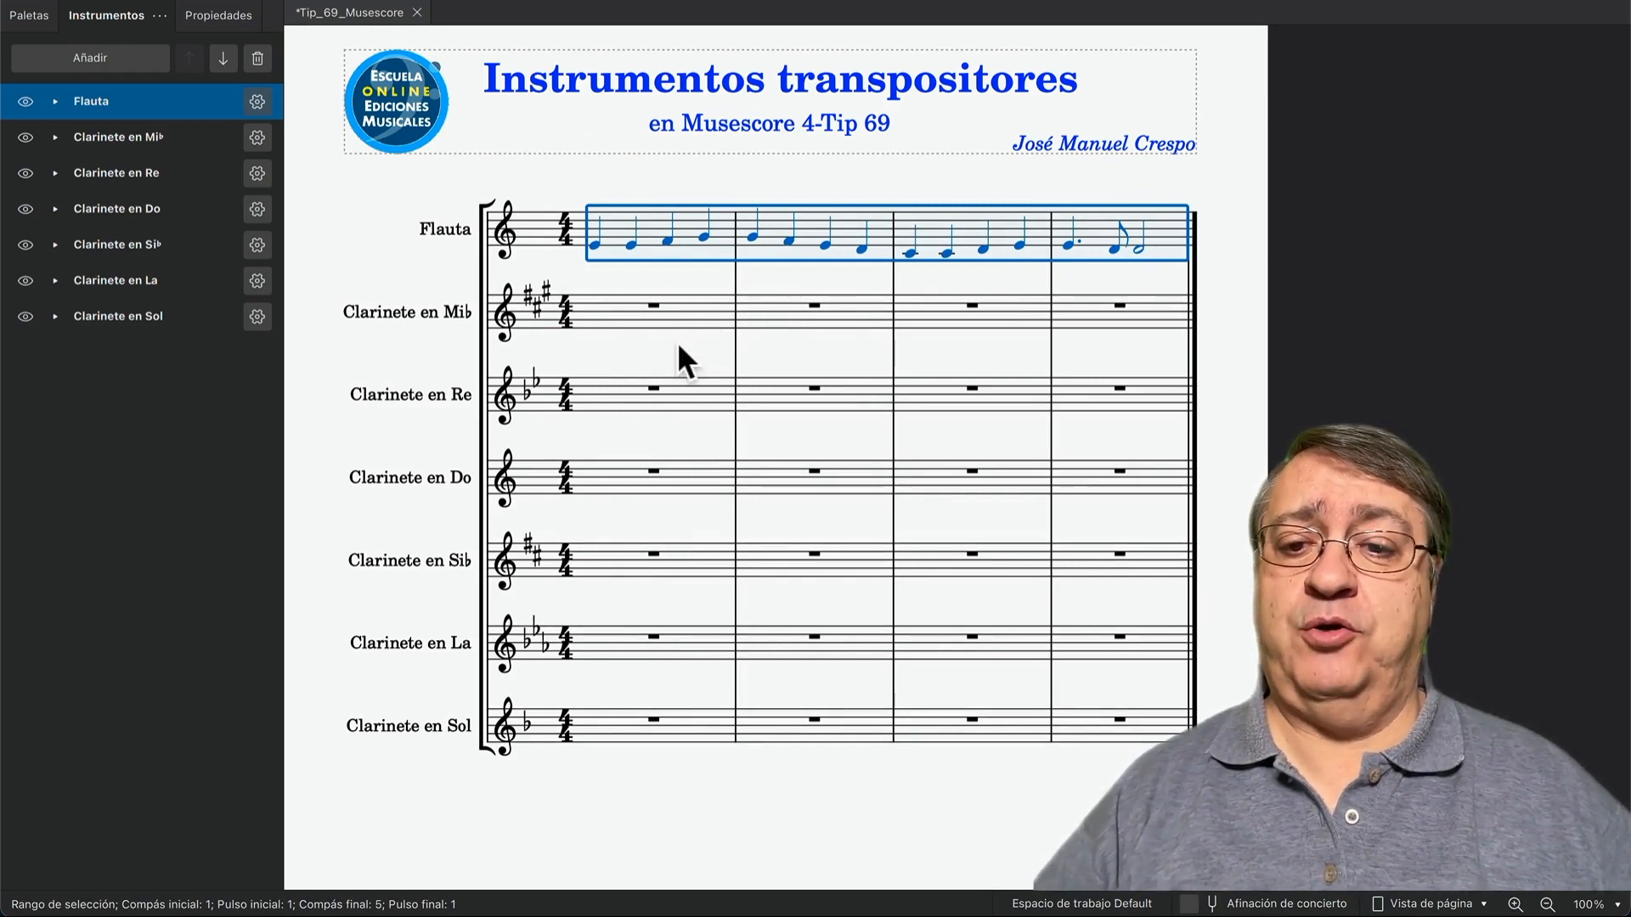
{"action": "left_click", "coordinate": [651, 476]}
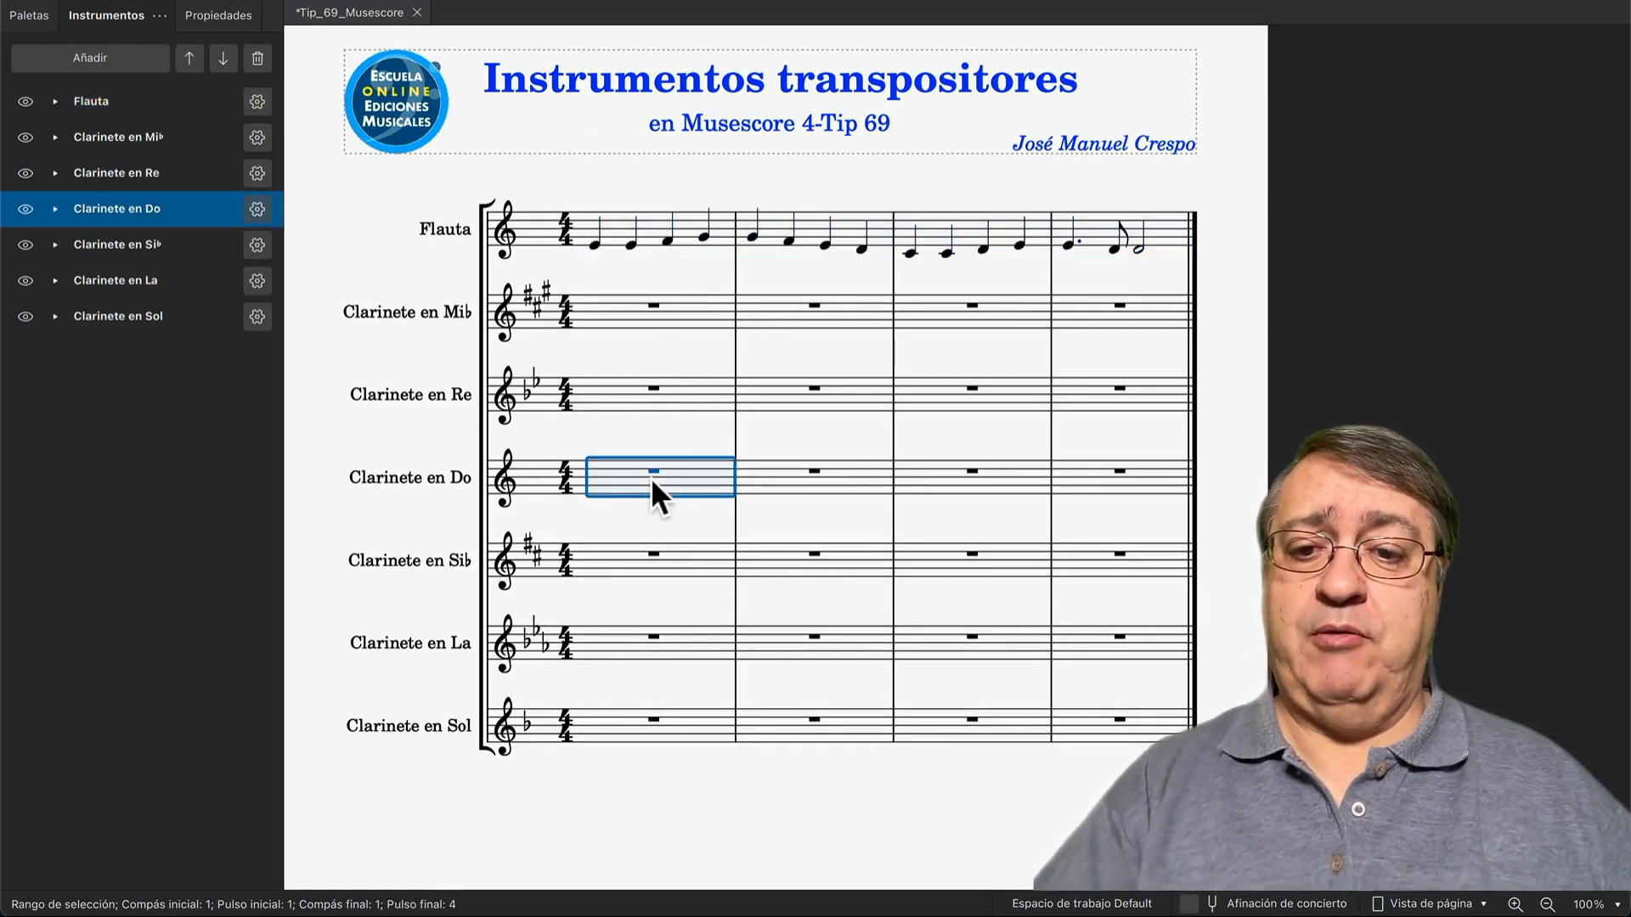
{"action": "key", "text": "ctrl+v"}
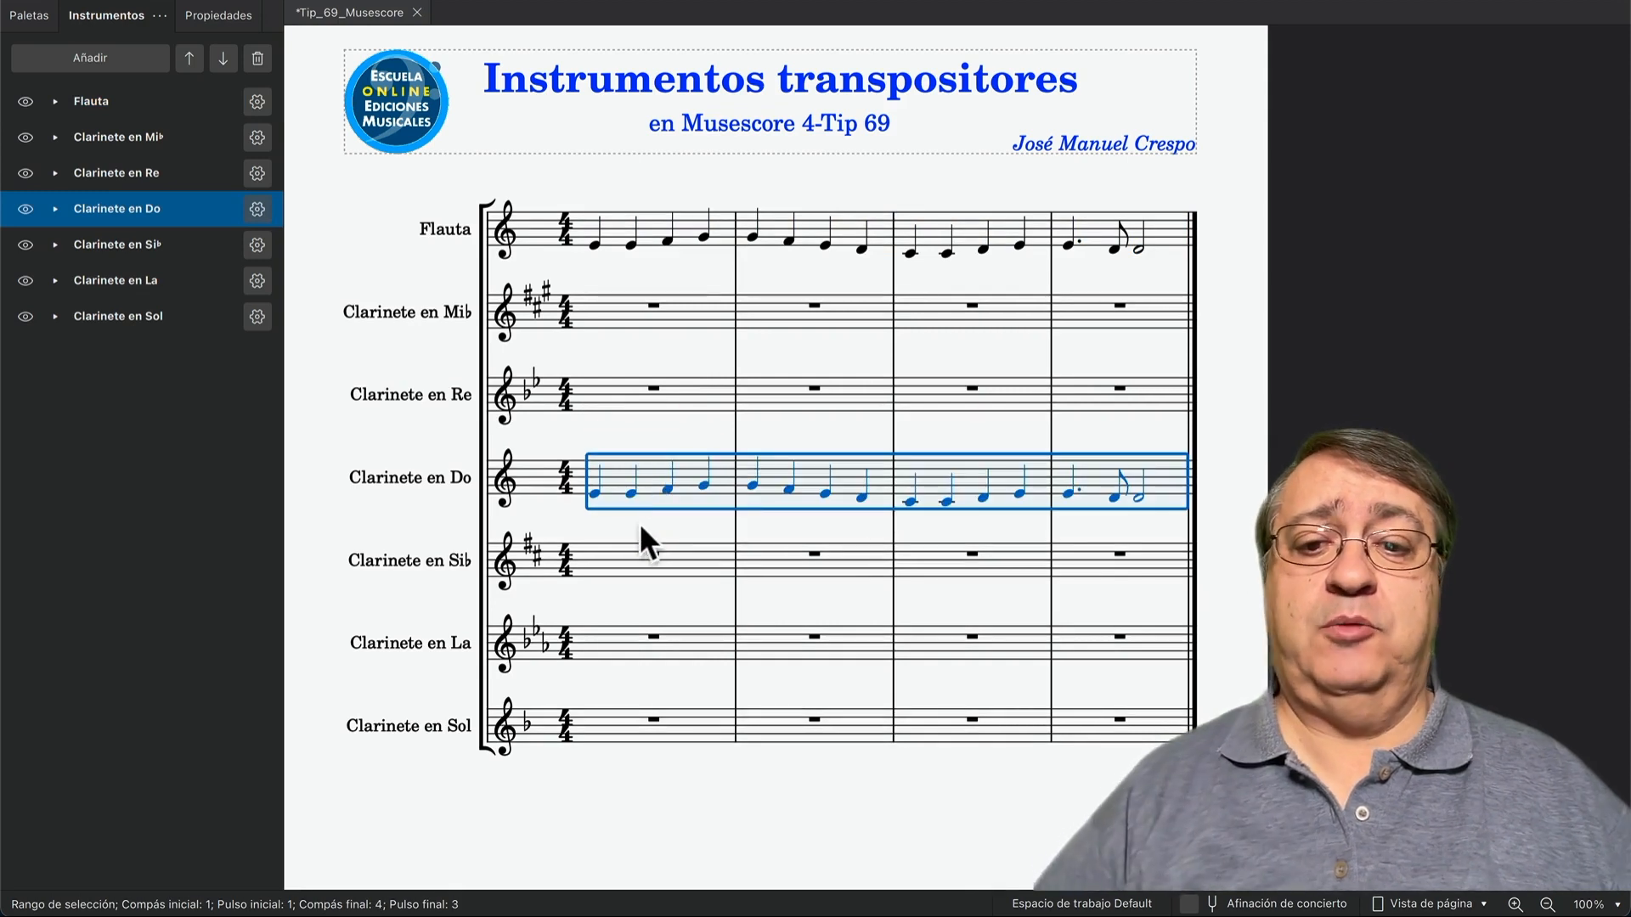
{"action": "left_click", "coordinate": [644, 520]}
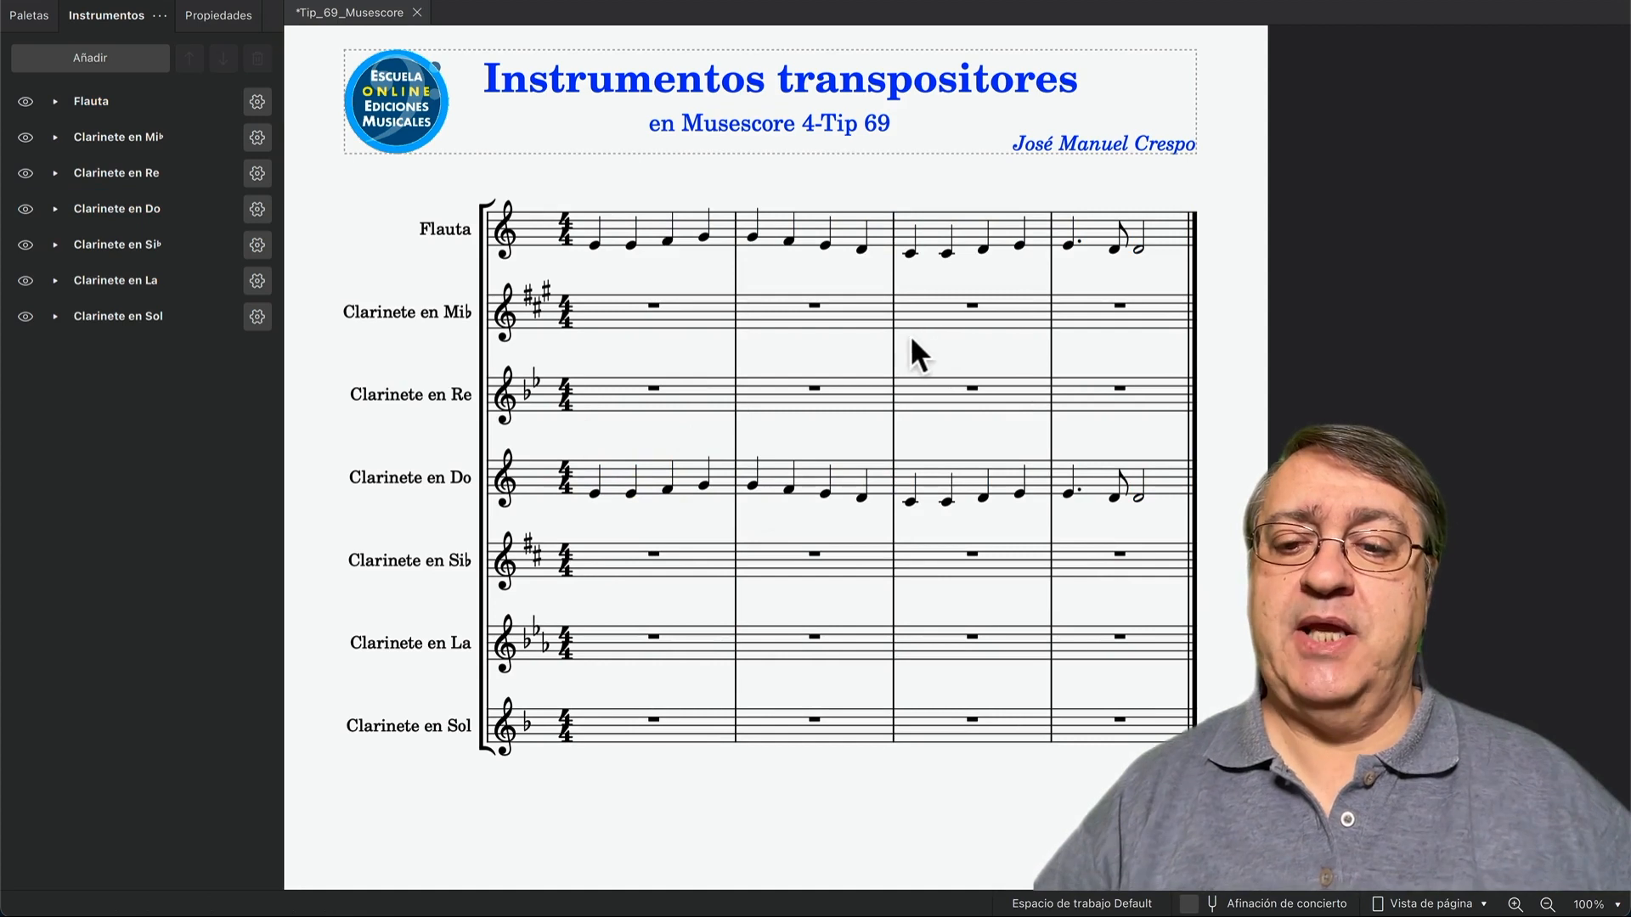
Step: Paste the copied flute melody into the Clarinete en Mi♭ and Clarinete en Re staves from the first measure
{"action": "left_click", "coordinate": [620, 309]}
{"action": "key", "text": "ctrl+v"}
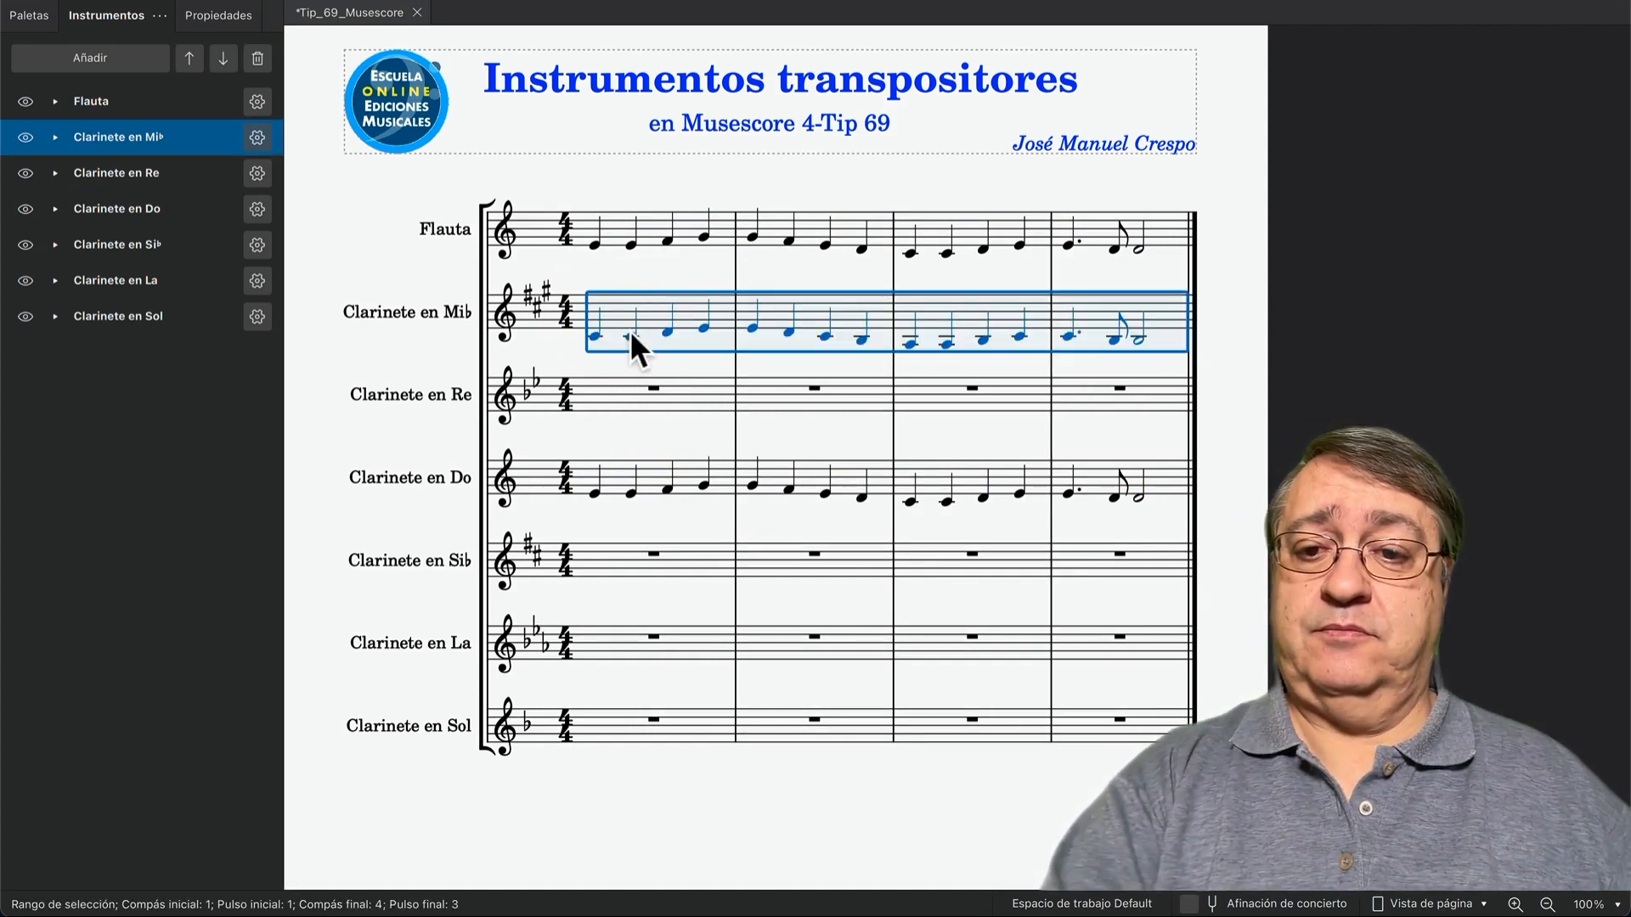
{"action": "left_click", "coordinate": [567, 354]}
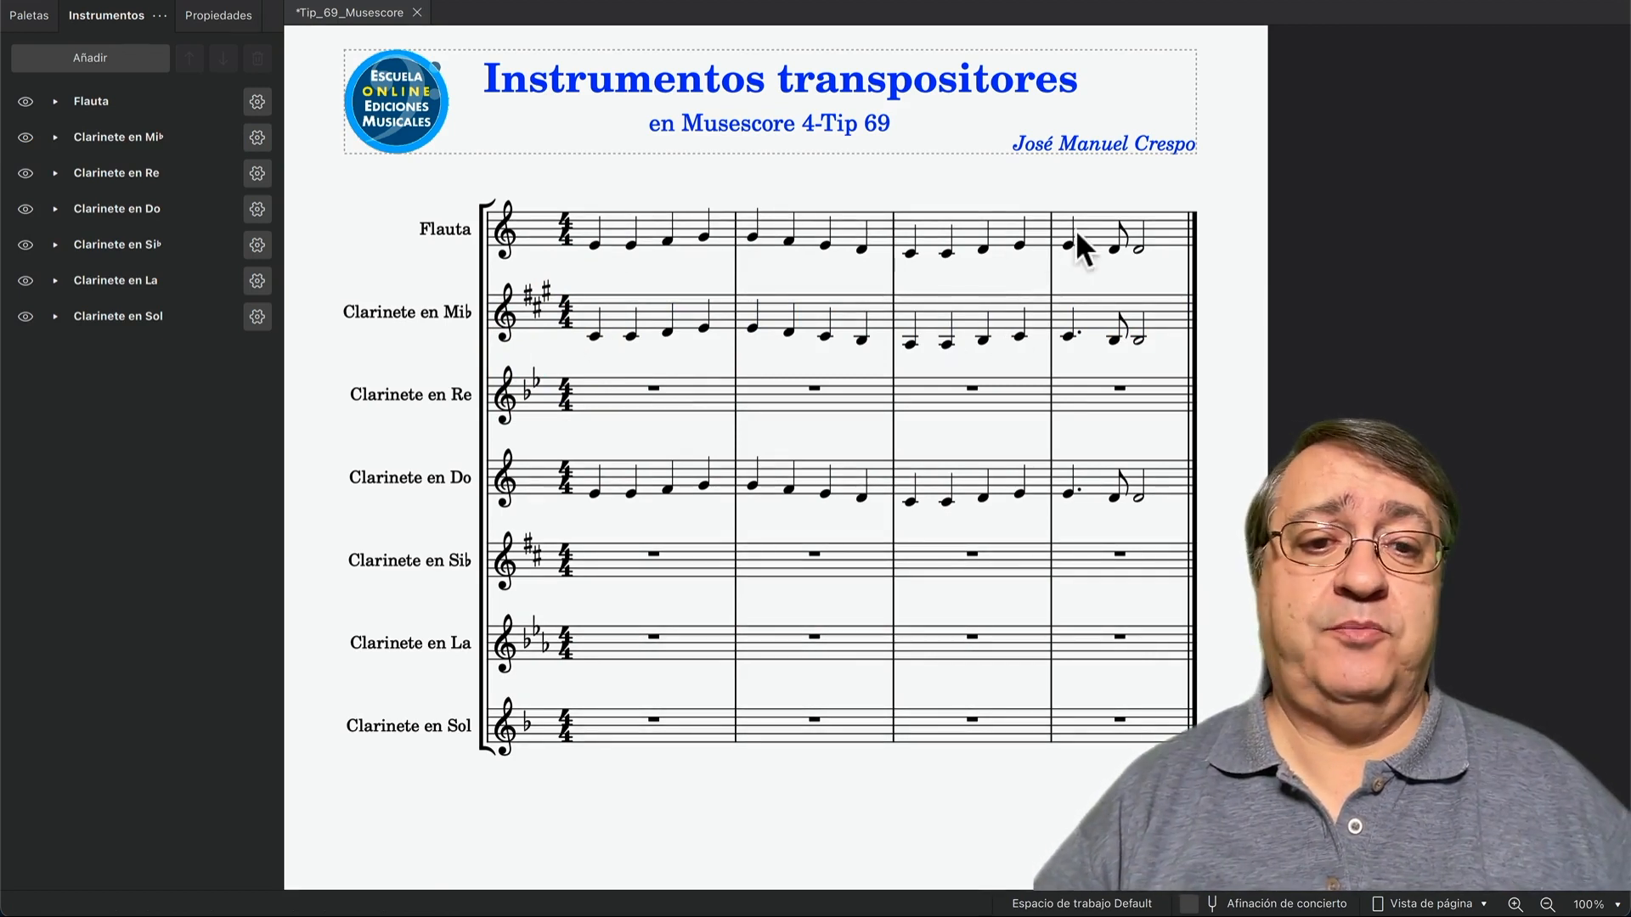
{"action": "left_click", "coordinate": [615, 395]}
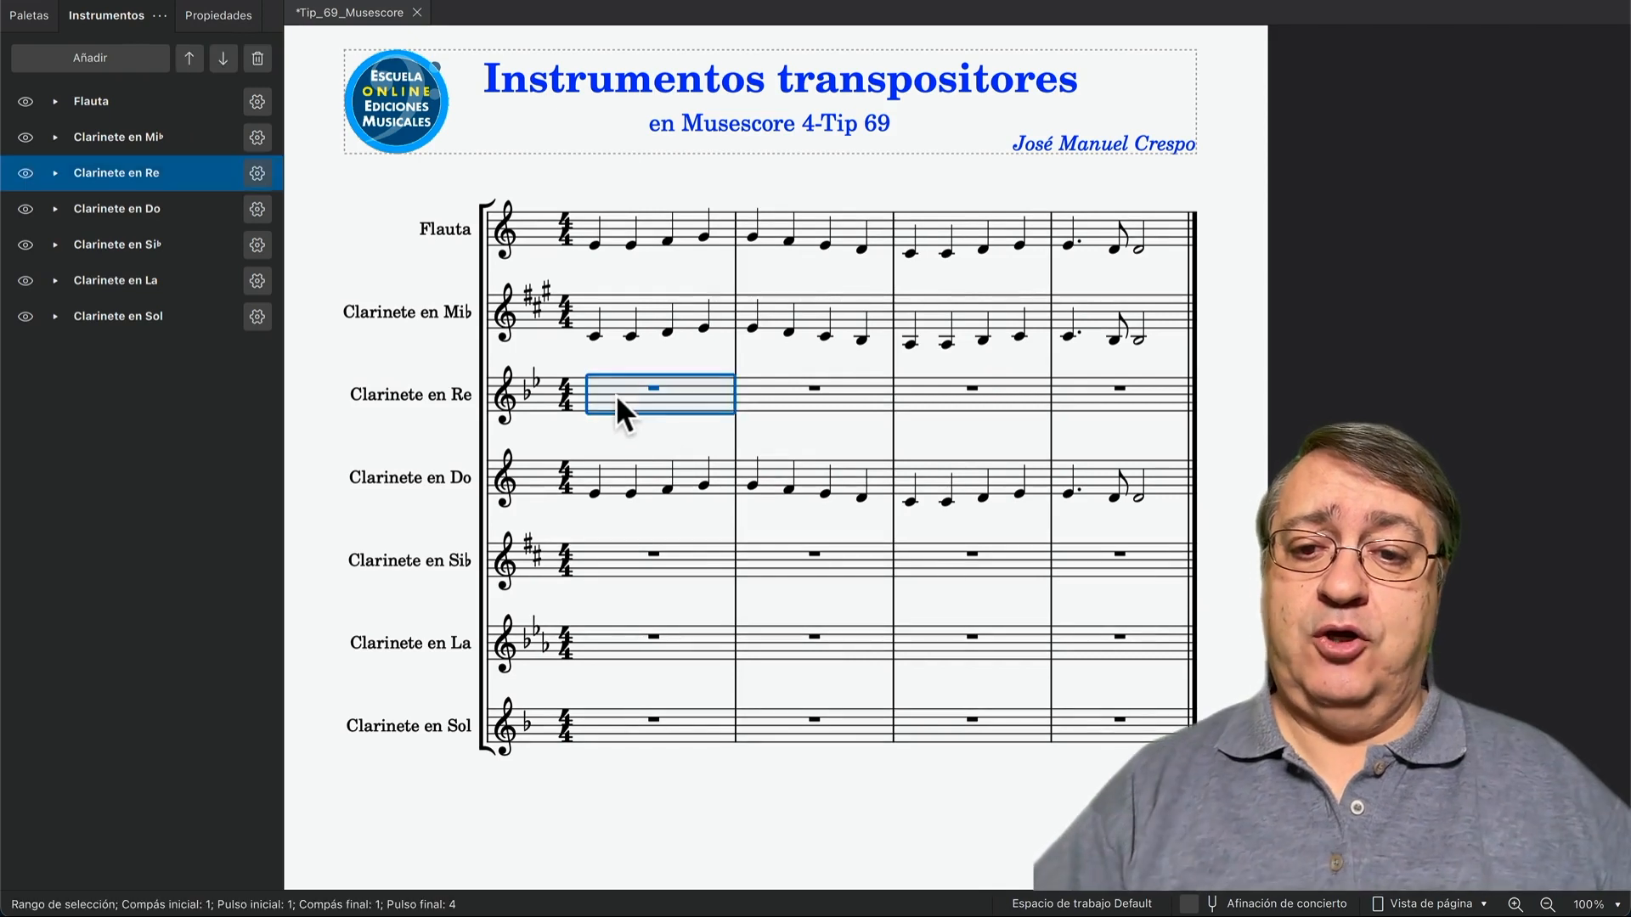
{"action": "key", "text": "ctrl+v"}
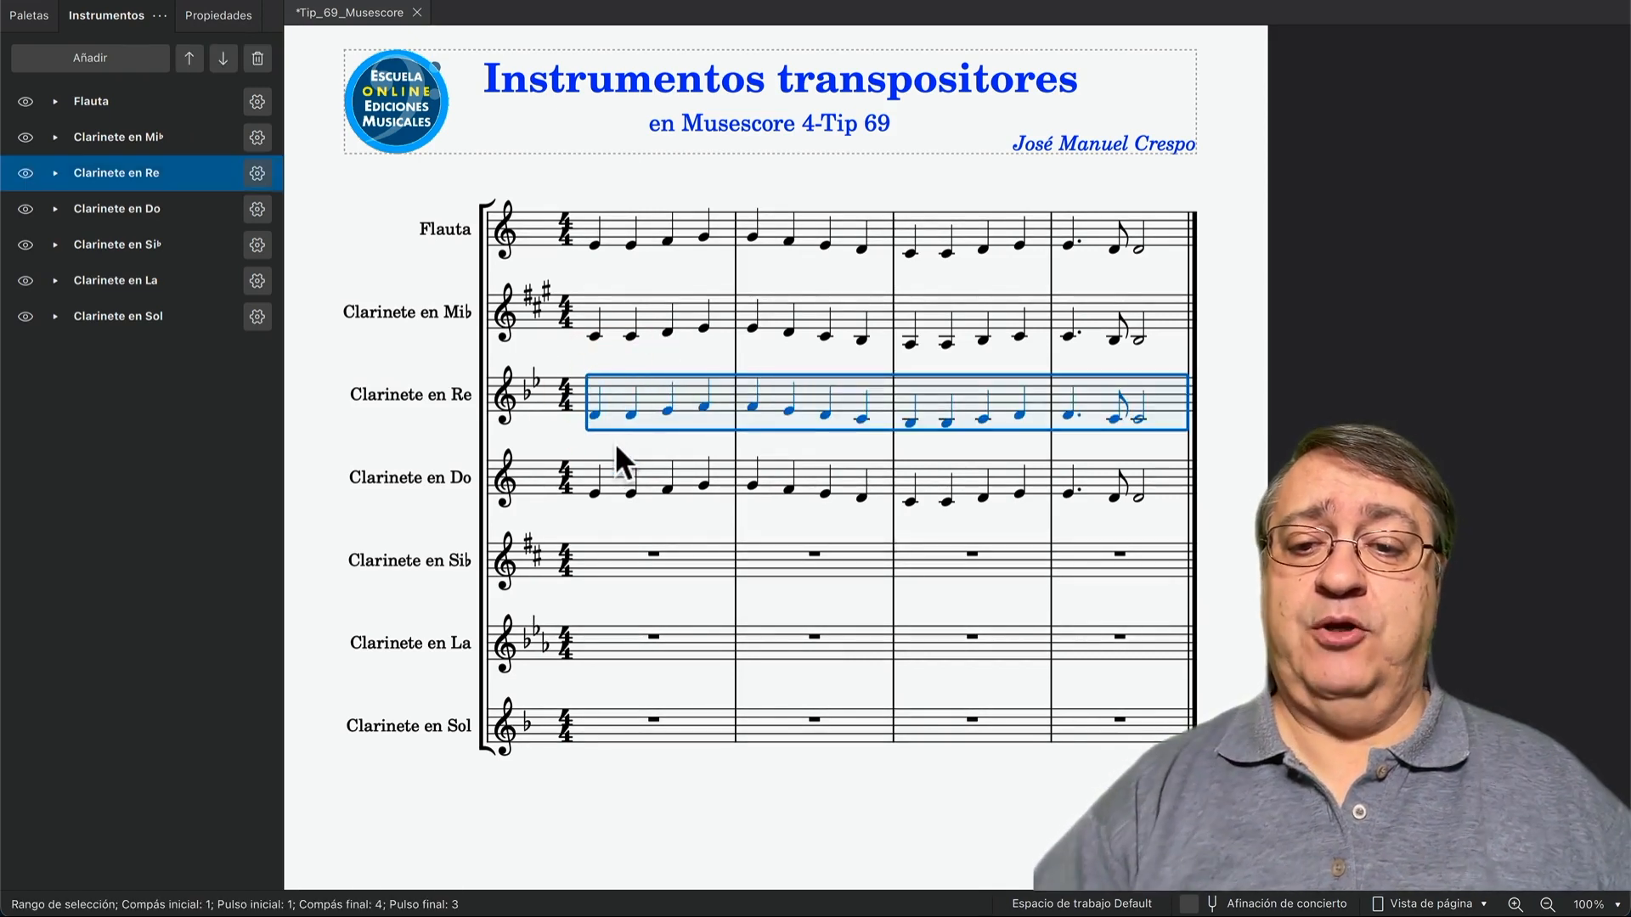
{"action": "left_click", "coordinate": [613, 440]}
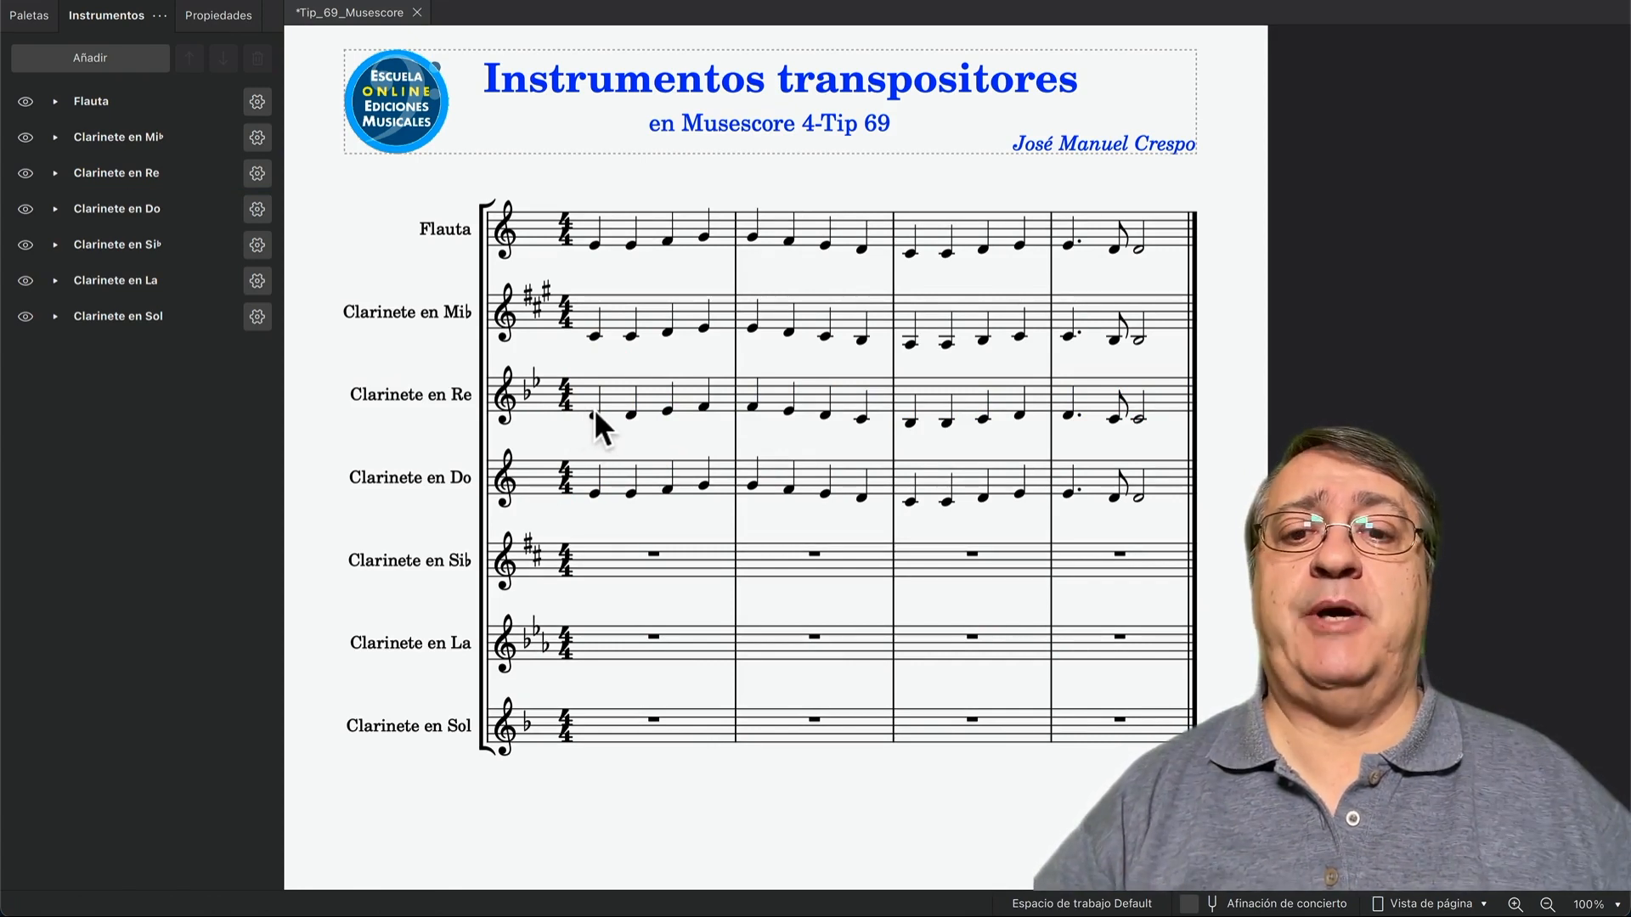
Step: Paste the copied flute melody into the Clarinete en Si♭ and Clarinete en La staves from the first measure
{"action": "left_click", "coordinate": [625, 563]}
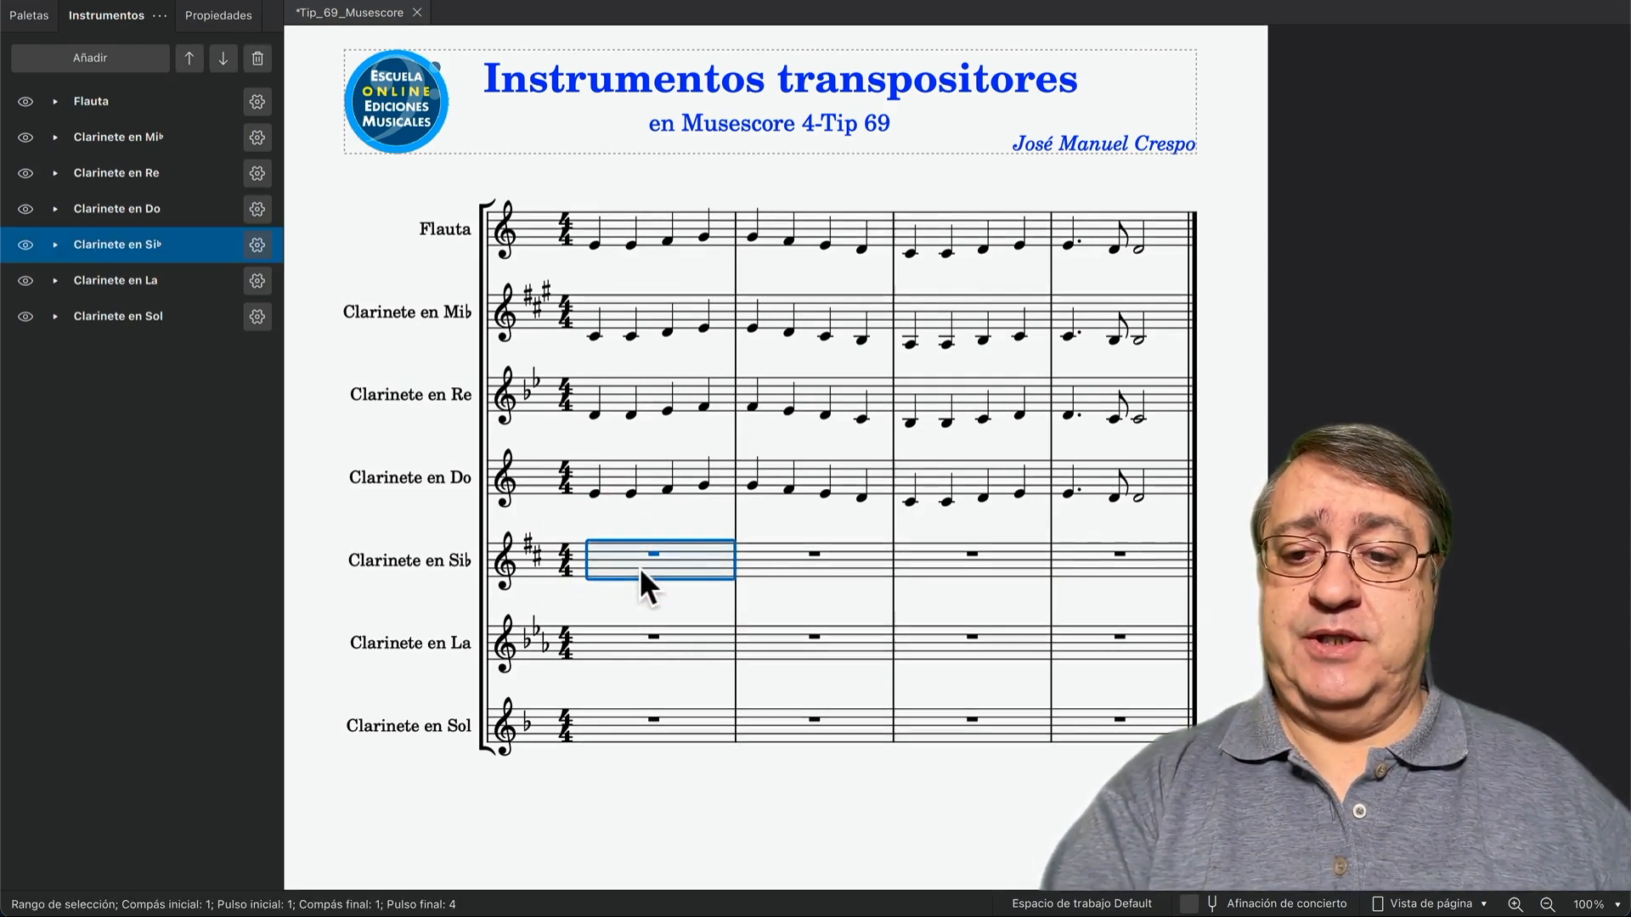
{"action": "key", "text": "ctrl+v"}
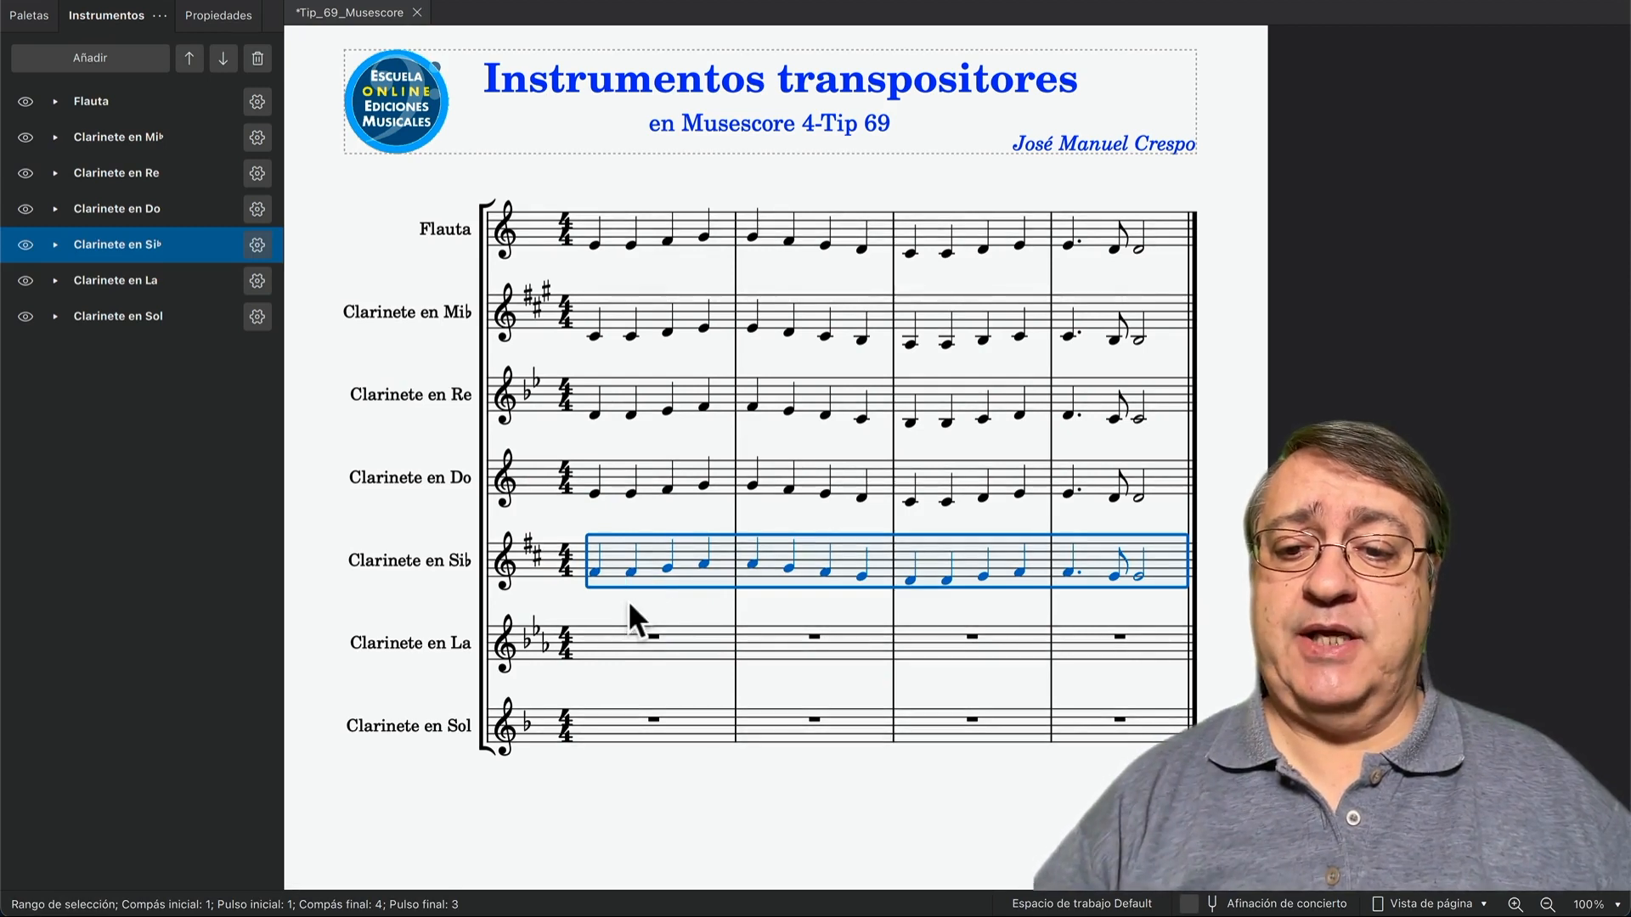
{"action": "left_click", "coordinate": [629, 600]}
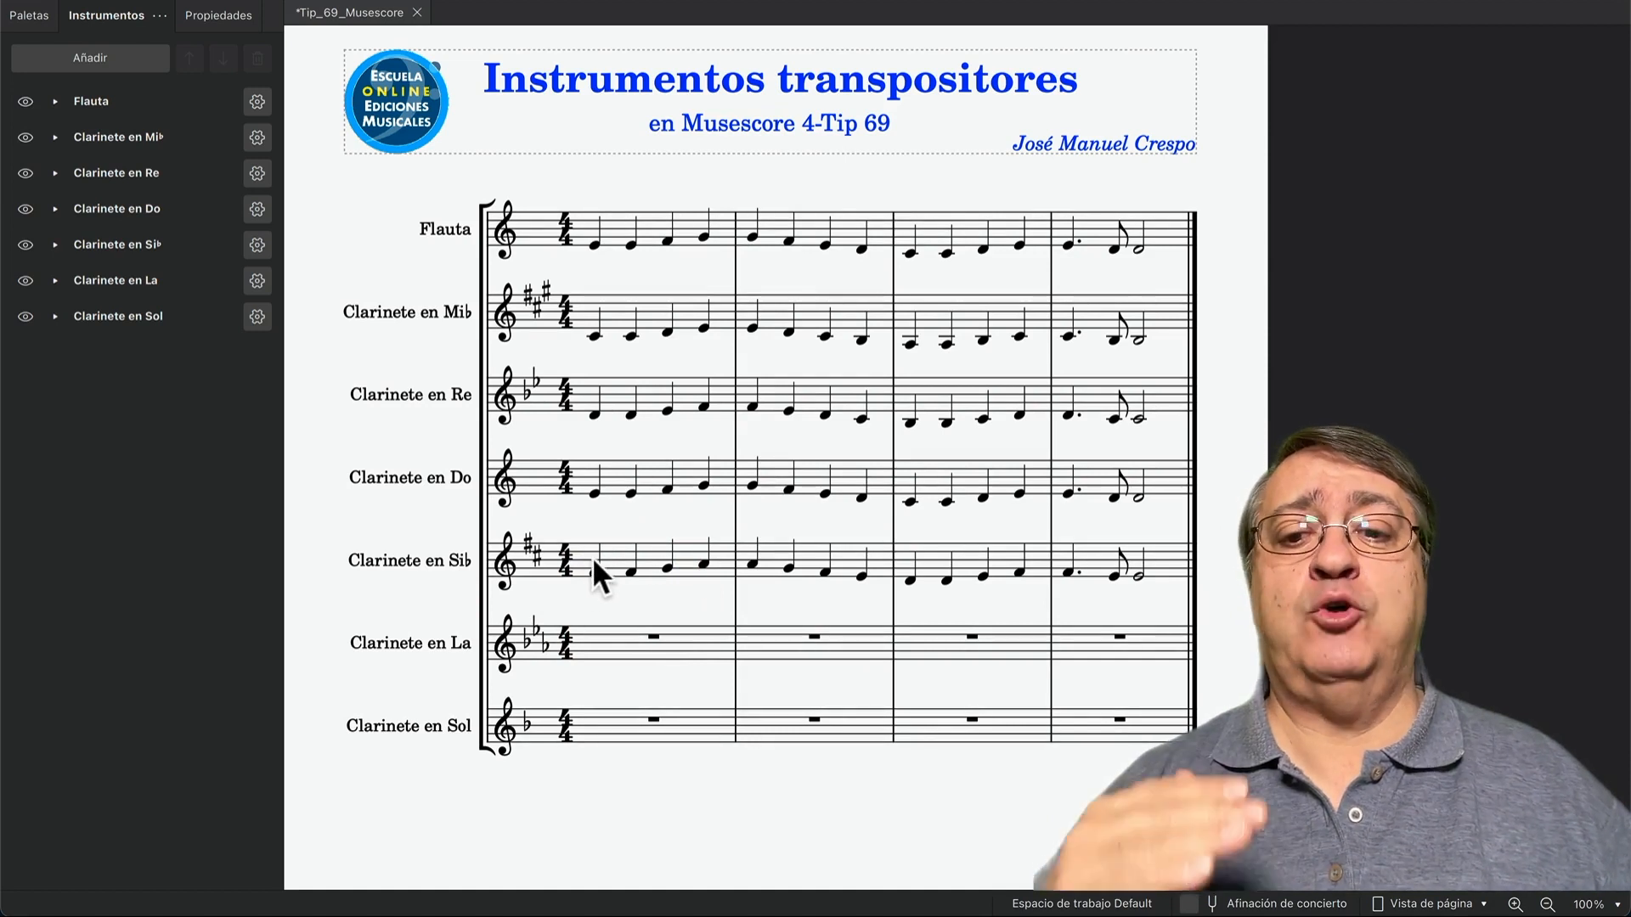
{"action": "left_click", "coordinate": [603, 639]}
{"action": "key", "text": "ctrl+v"}
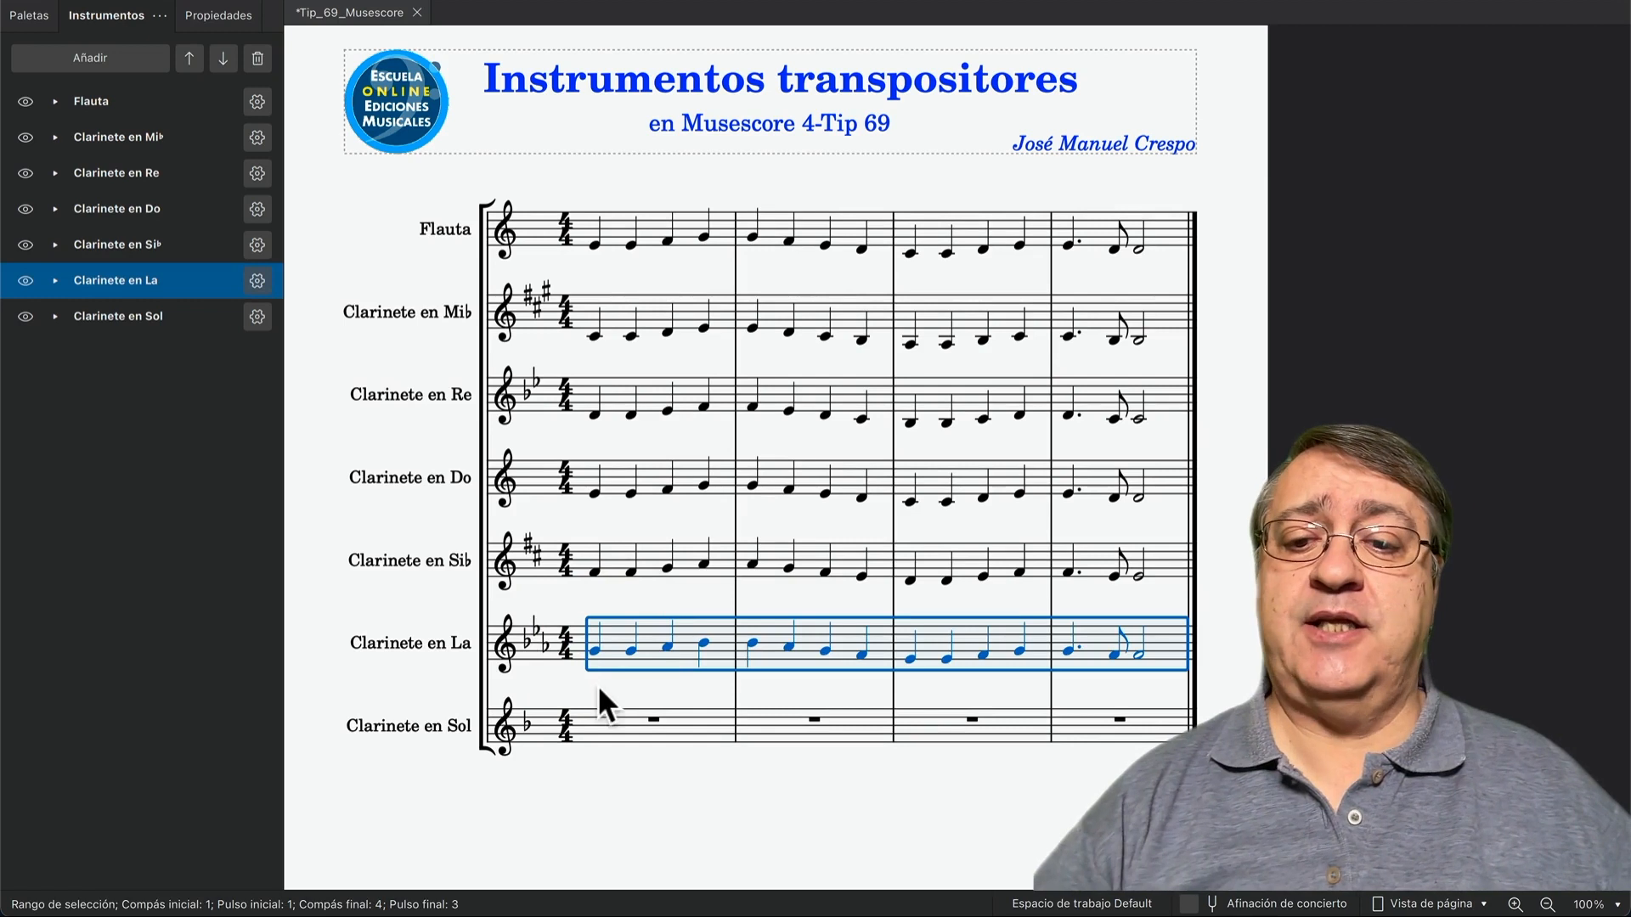
{"action": "left_click", "coordinate": [598, 682]}
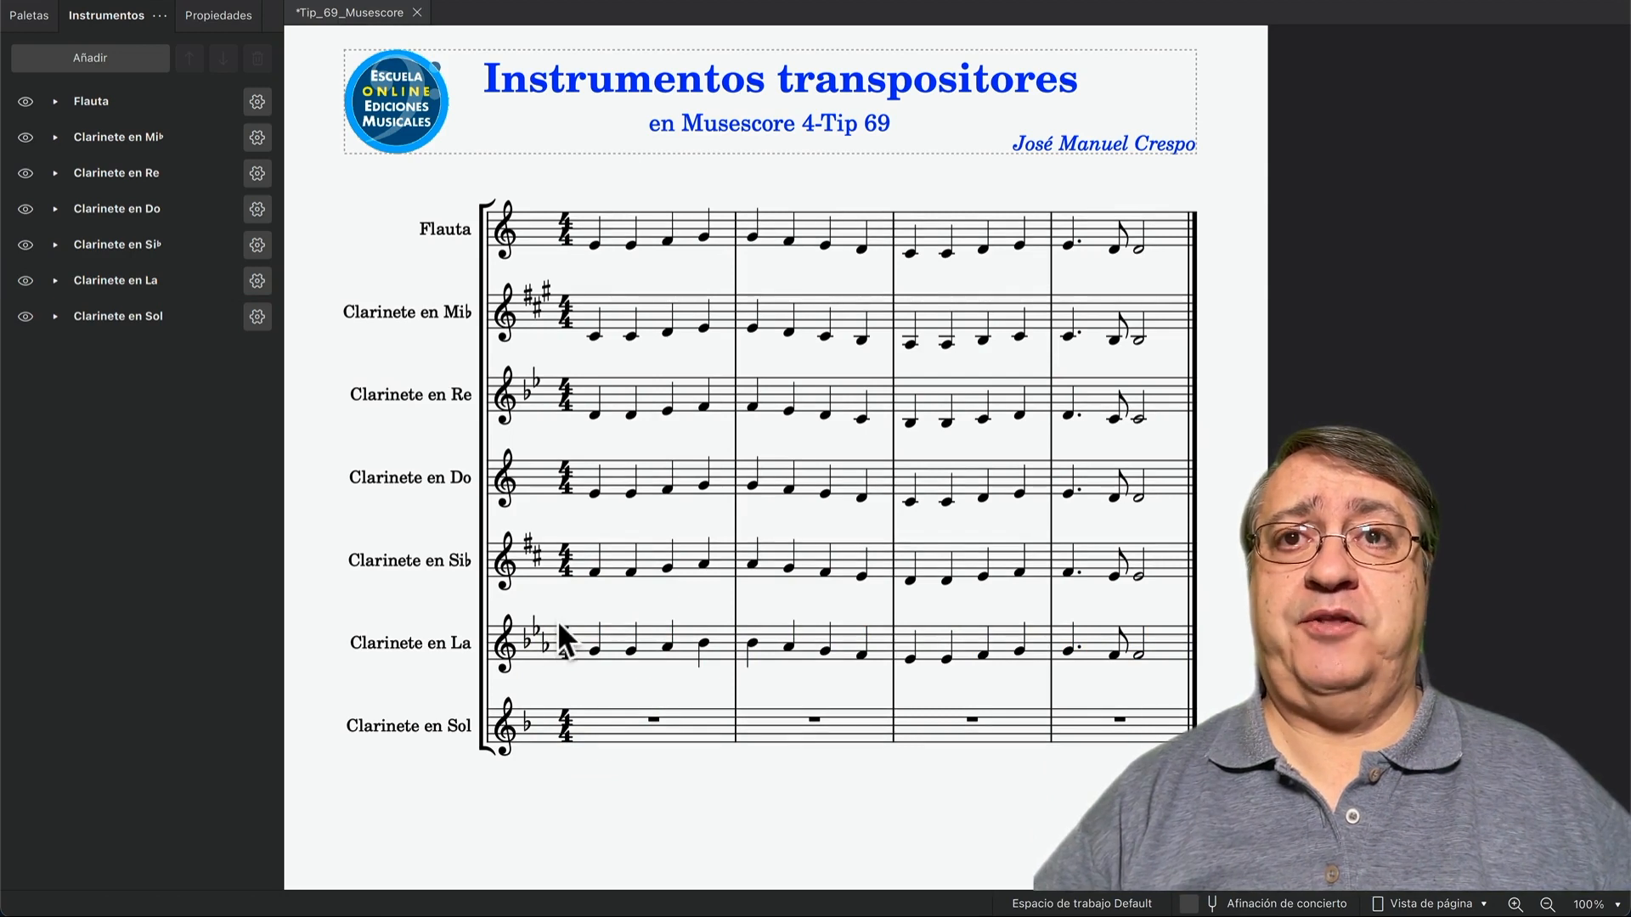
Step: Paste the copied flute melody into the Clarinete en Sol staff from the first measure and clear the selection
{"action": "left_click", "coordinate": [606, 722]}
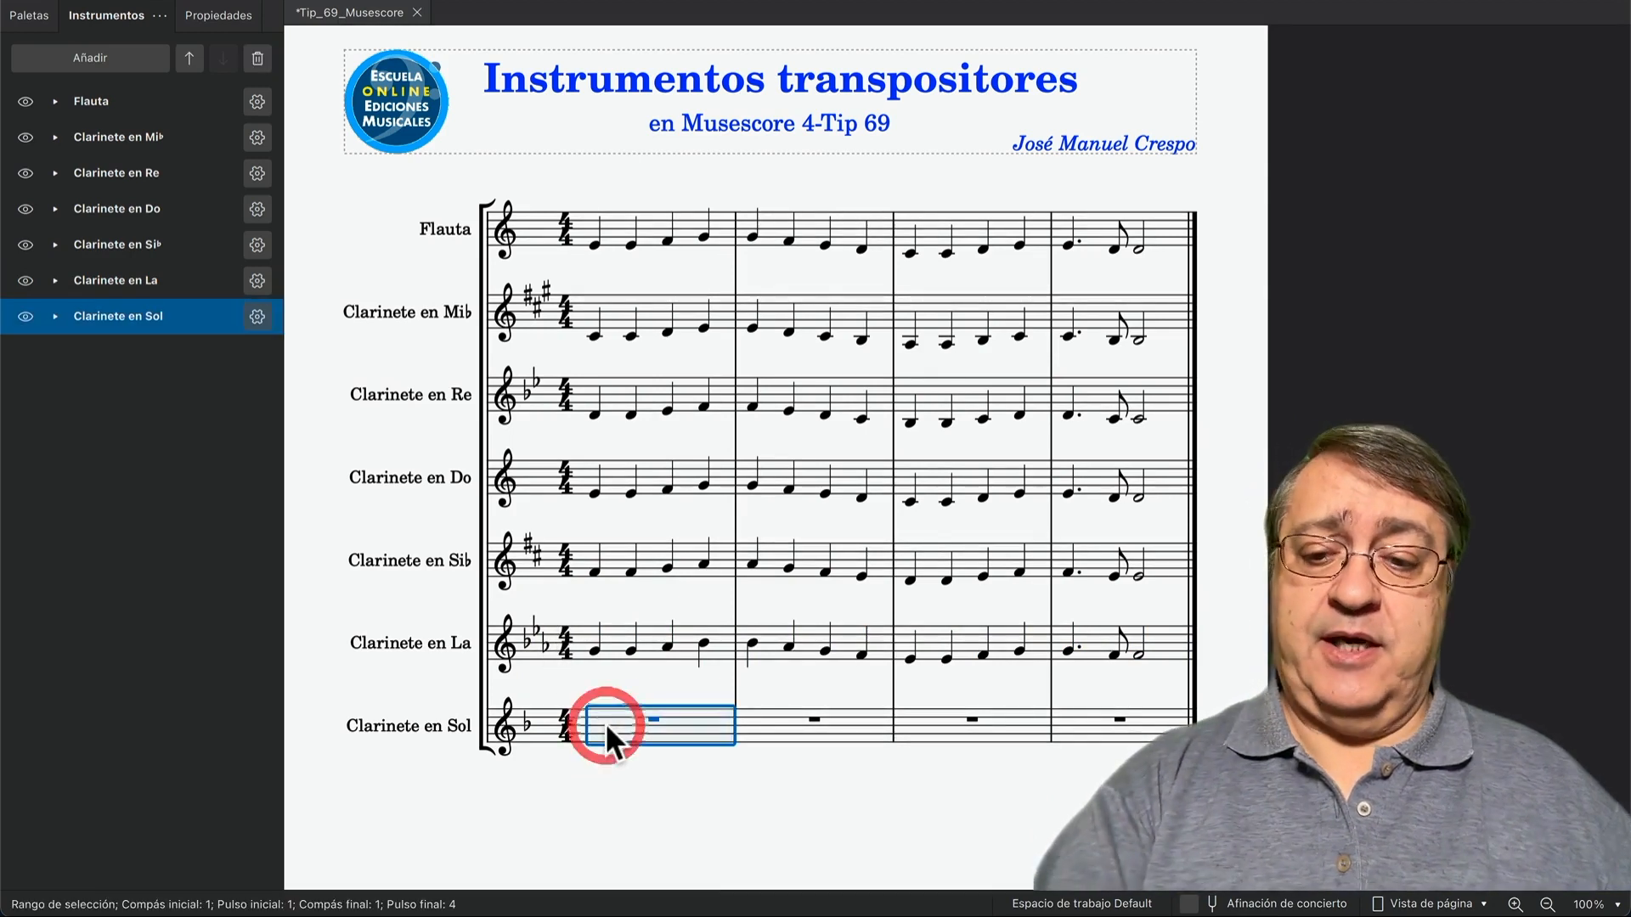
{"action": "key", "text": "ctrl+v"}
{"action": "left_click", "coordinate": [643, 771]}
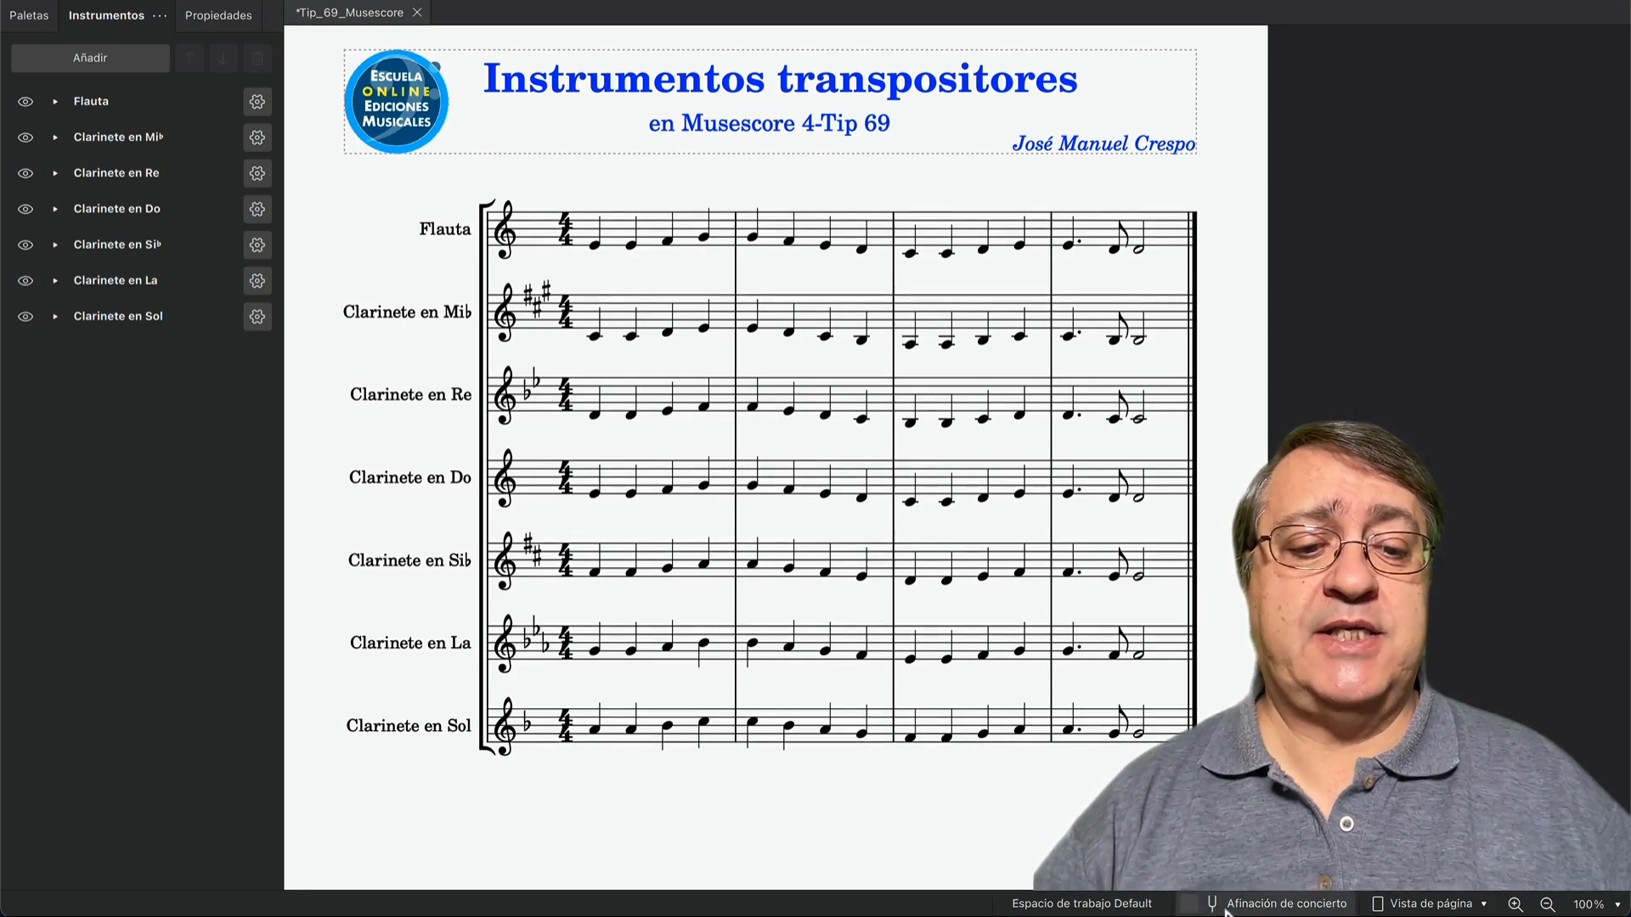
Step: Display all staves at concert pitch to compare the melodies, and restore the written transposed pitch
{"action": "left_click", "coordinate": [1190, 905]}
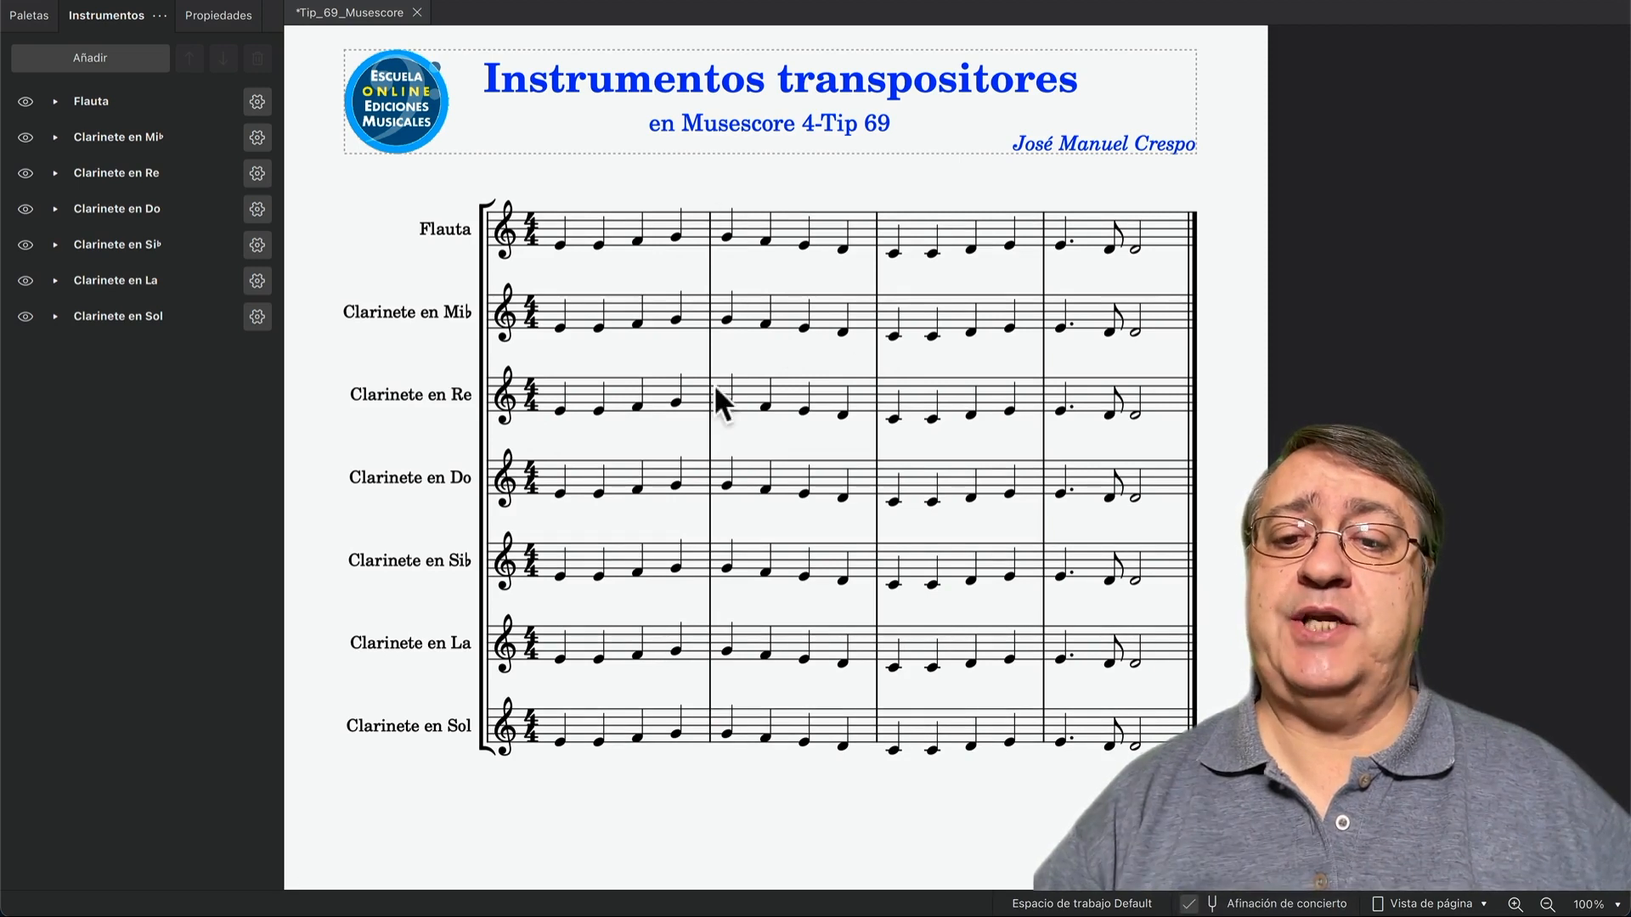
{"action": "left_click", "coordinate": [1190, 903]}
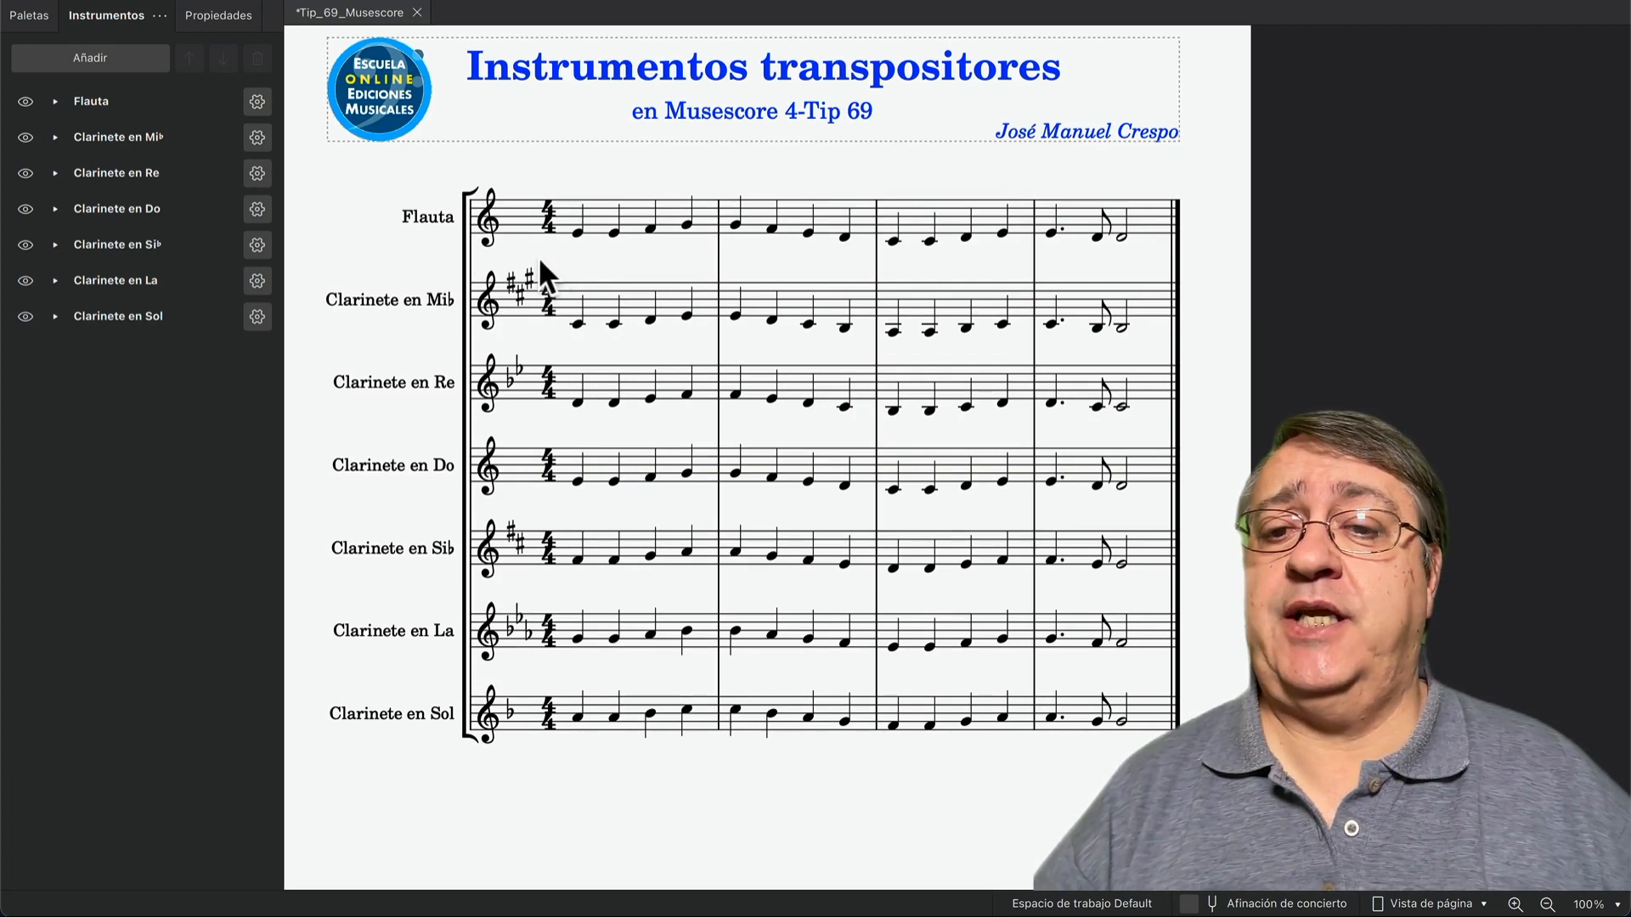
Step: Examine the woodwinds in the full list of instruments that can be added, and close it without adding any
{"action": "key", "text": "i"}
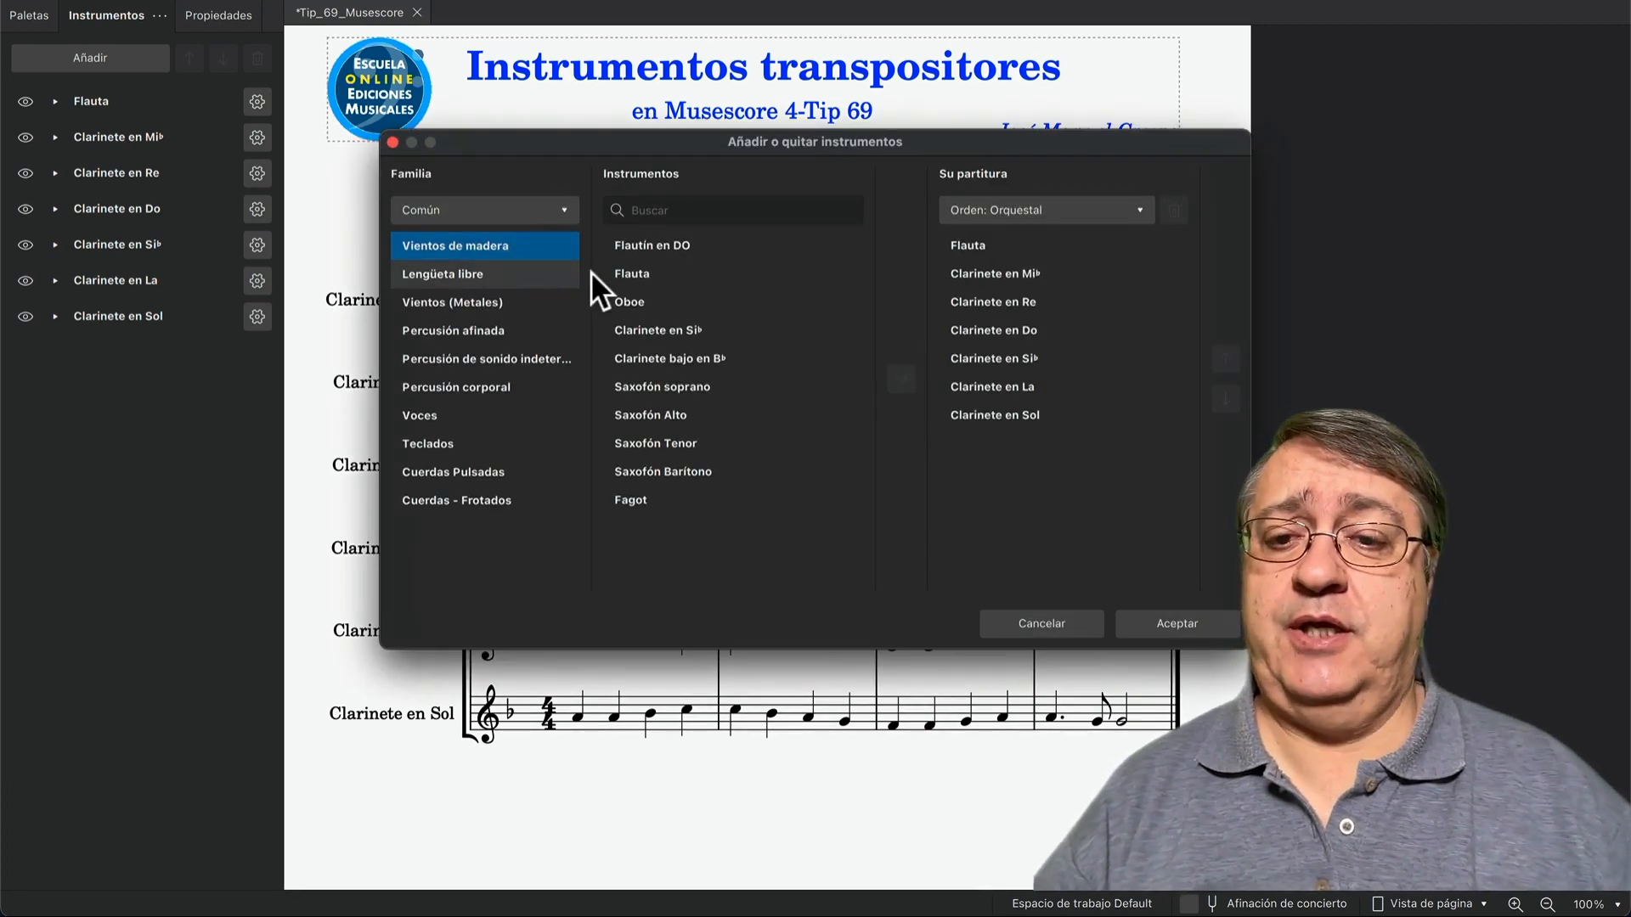
{"action": "left_click", "coordinate": [507, 208]}
{"action": "left_click", "coordinate": [498, 239]}
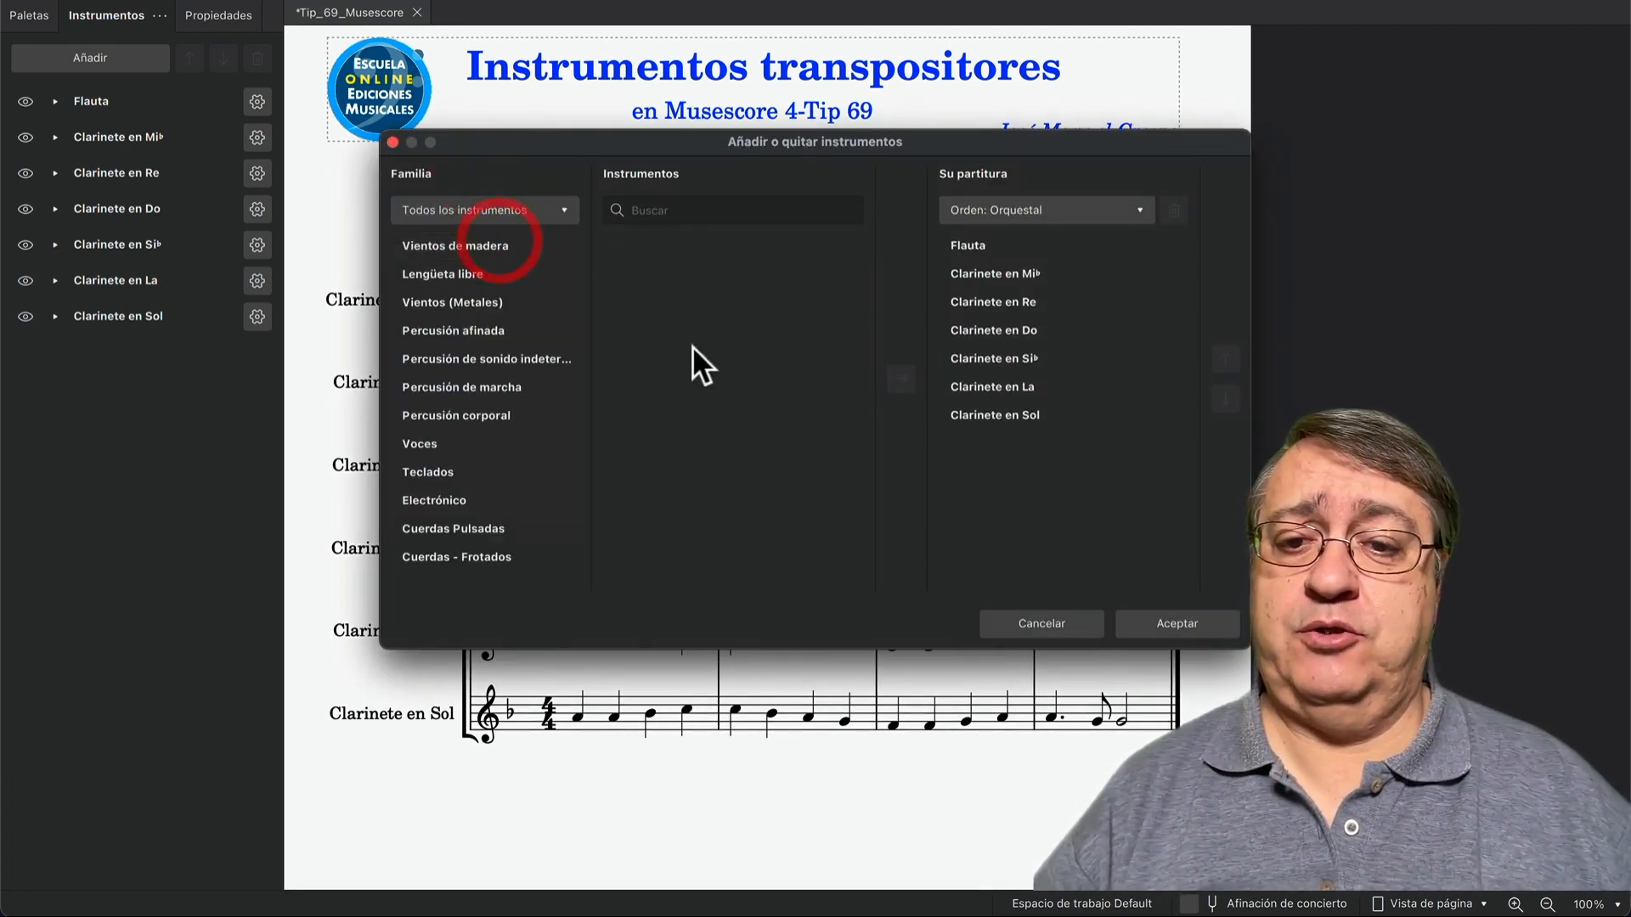
{"action": "left_click", "coordinate": [527, 246]}
{"action": "scroll", "coordinate": [664, 345], "scroll_direction": "down", "scroll_amount": 10}
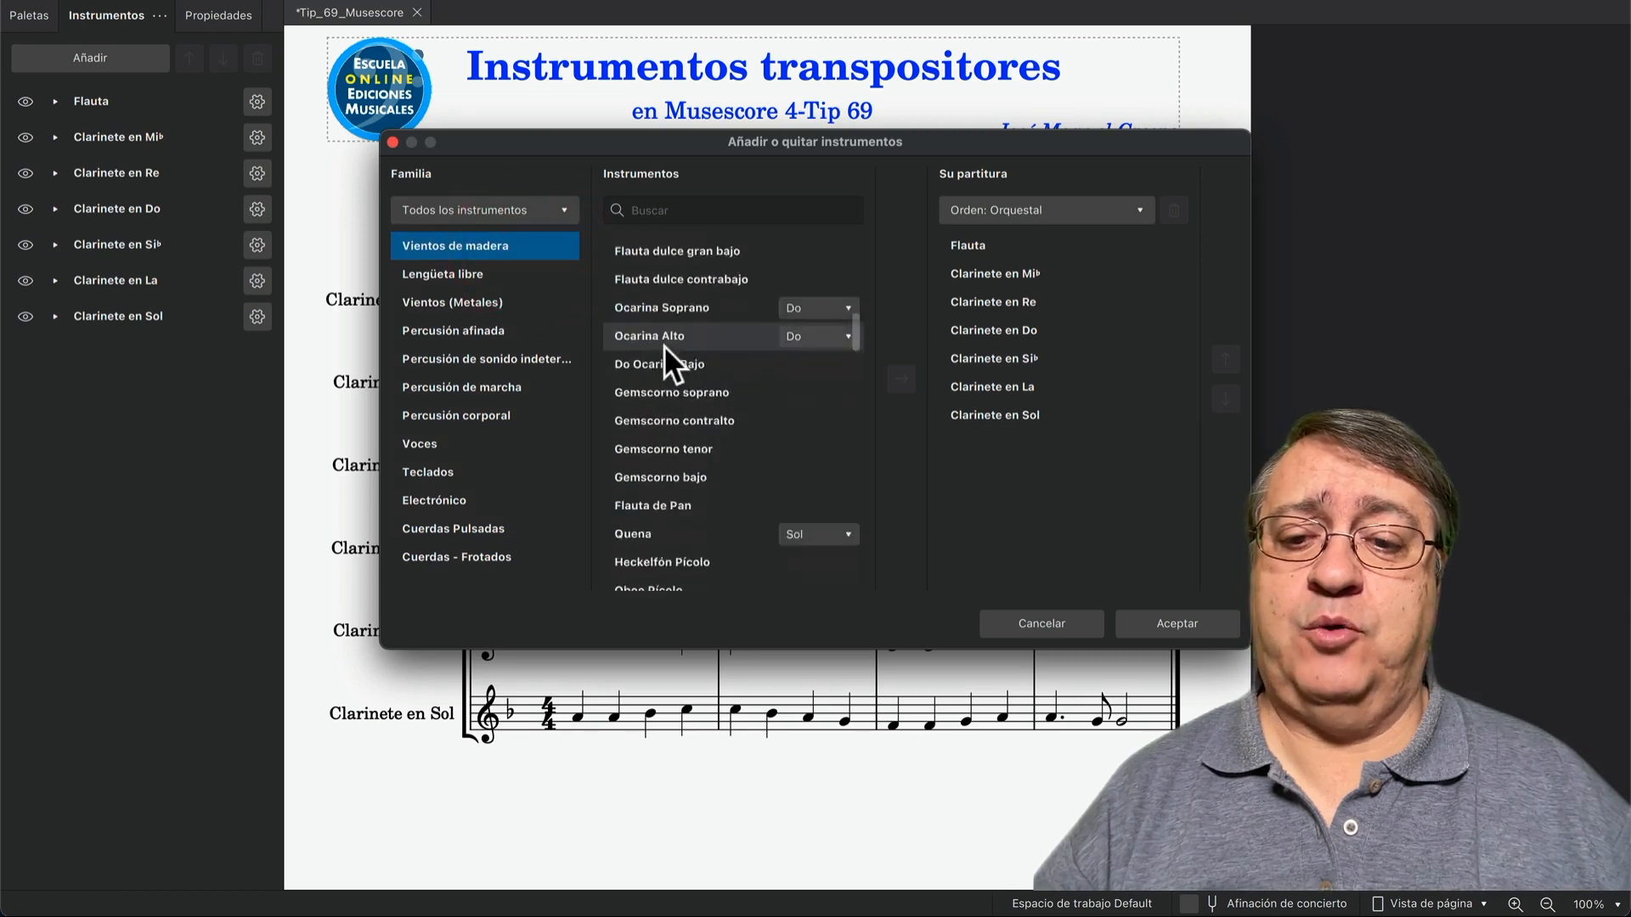
{"action": "scroll", "coordinate": [665, 345], "scroll_direction": "down", "scroll_amount": 15}
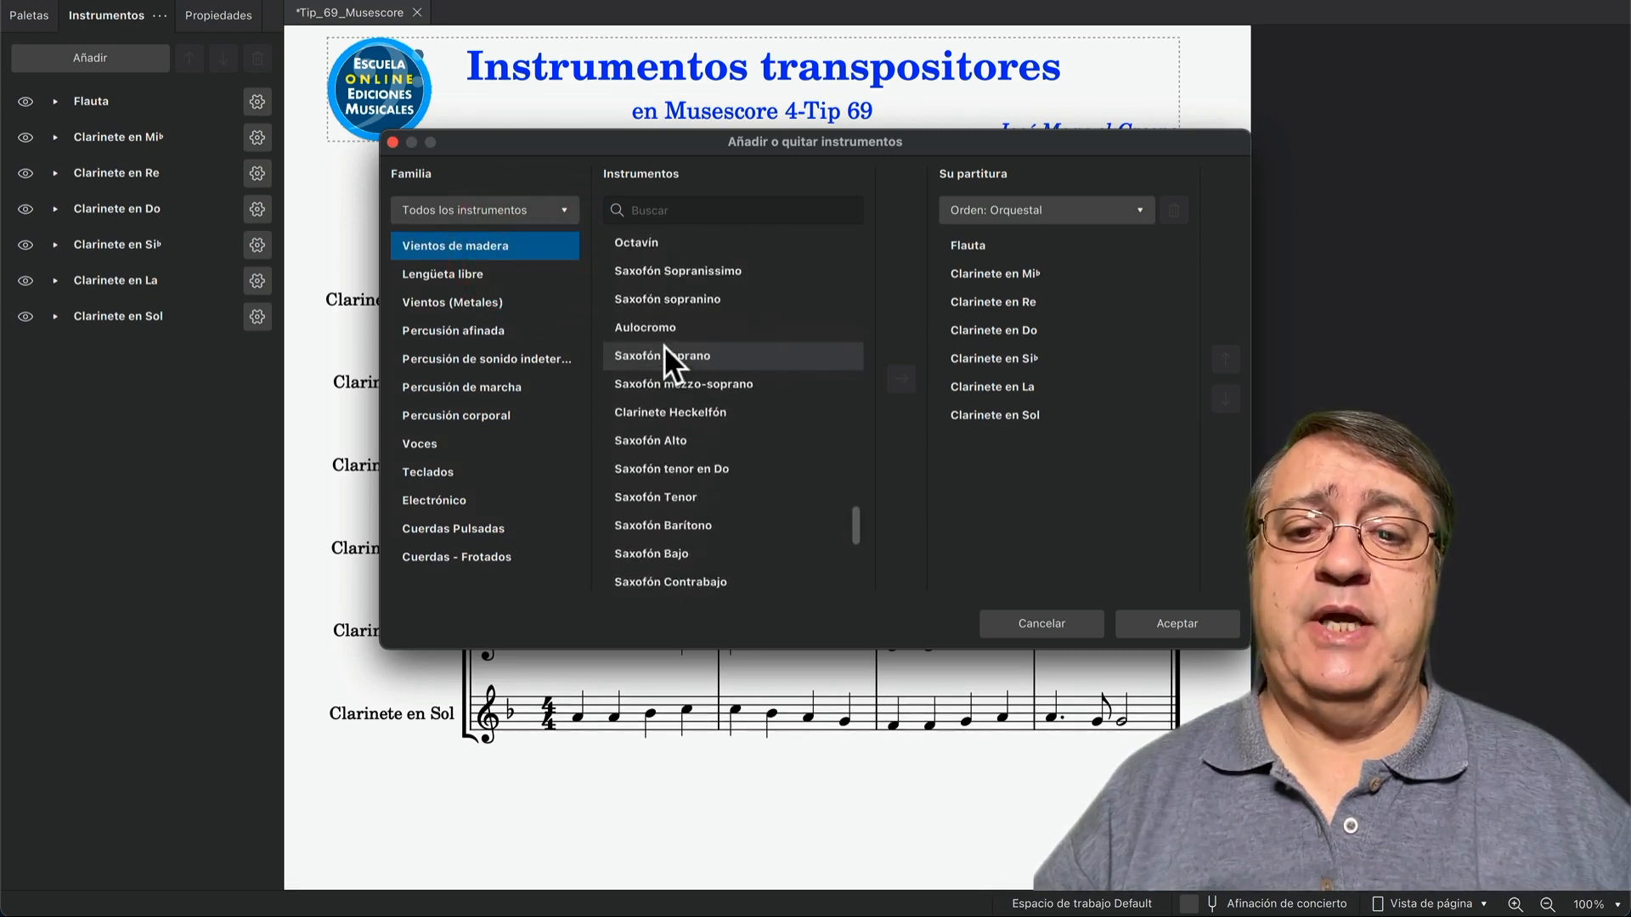
{"action": "left_click", "coordinate": [1045, 625]}
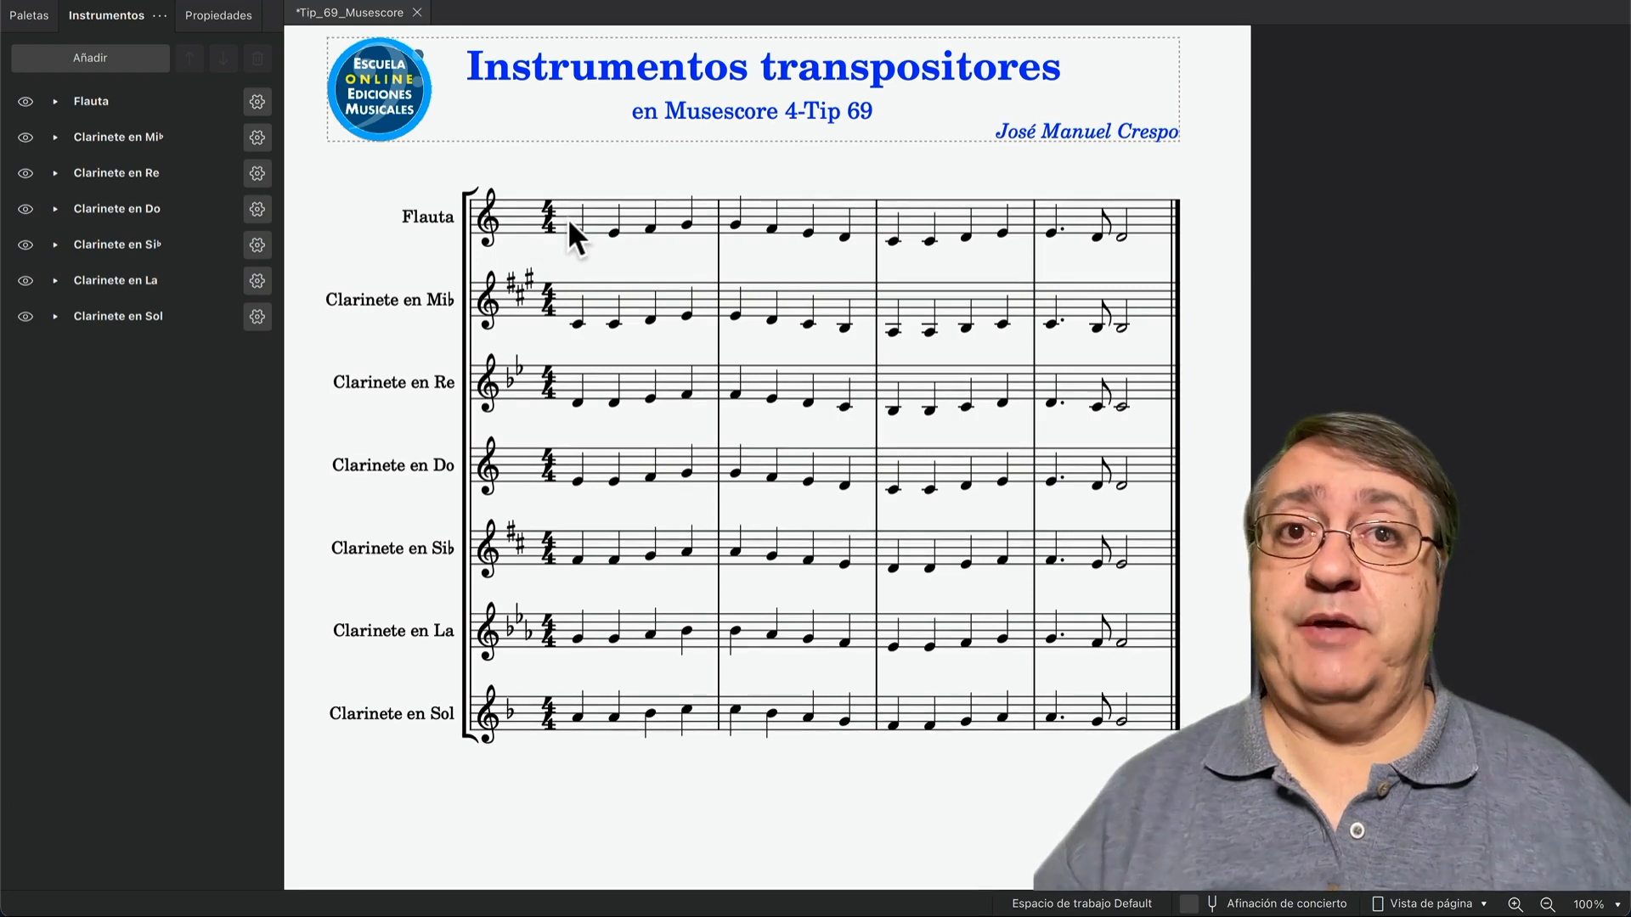
Step: Replace the Flauta instrument with Saxofón soprano from the common woodwinds
{"action": "left_click", "coordinate": [110, 15]}
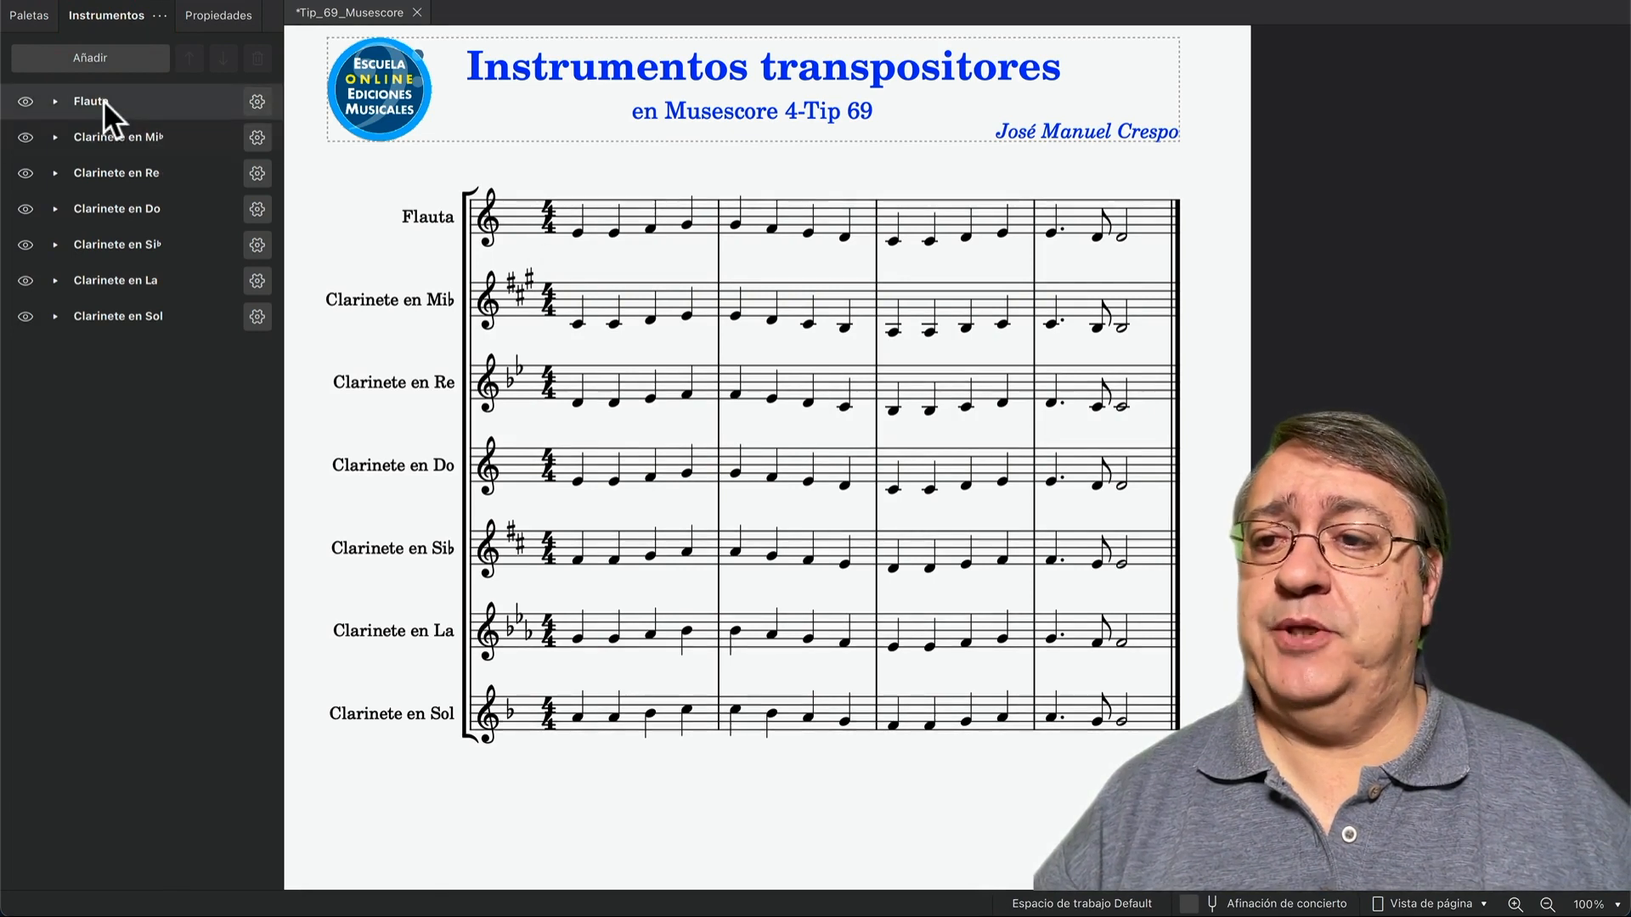
{"action": "left_click", "coordinate": [256, 100]}
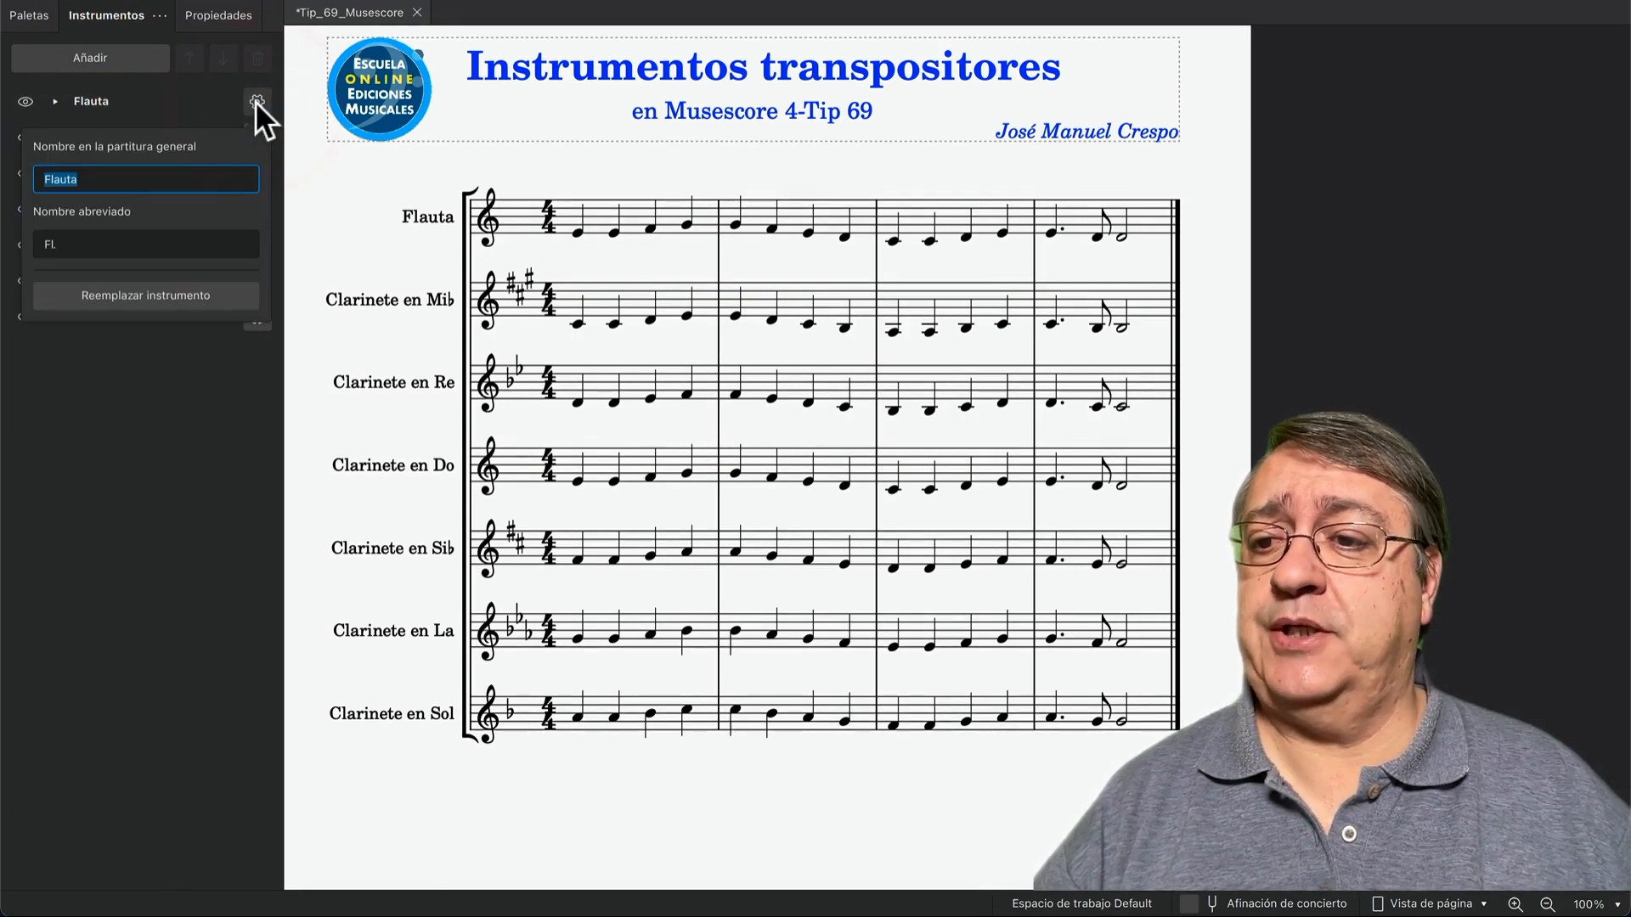
{"action": "left_click", "coordinate": [155, 295]}
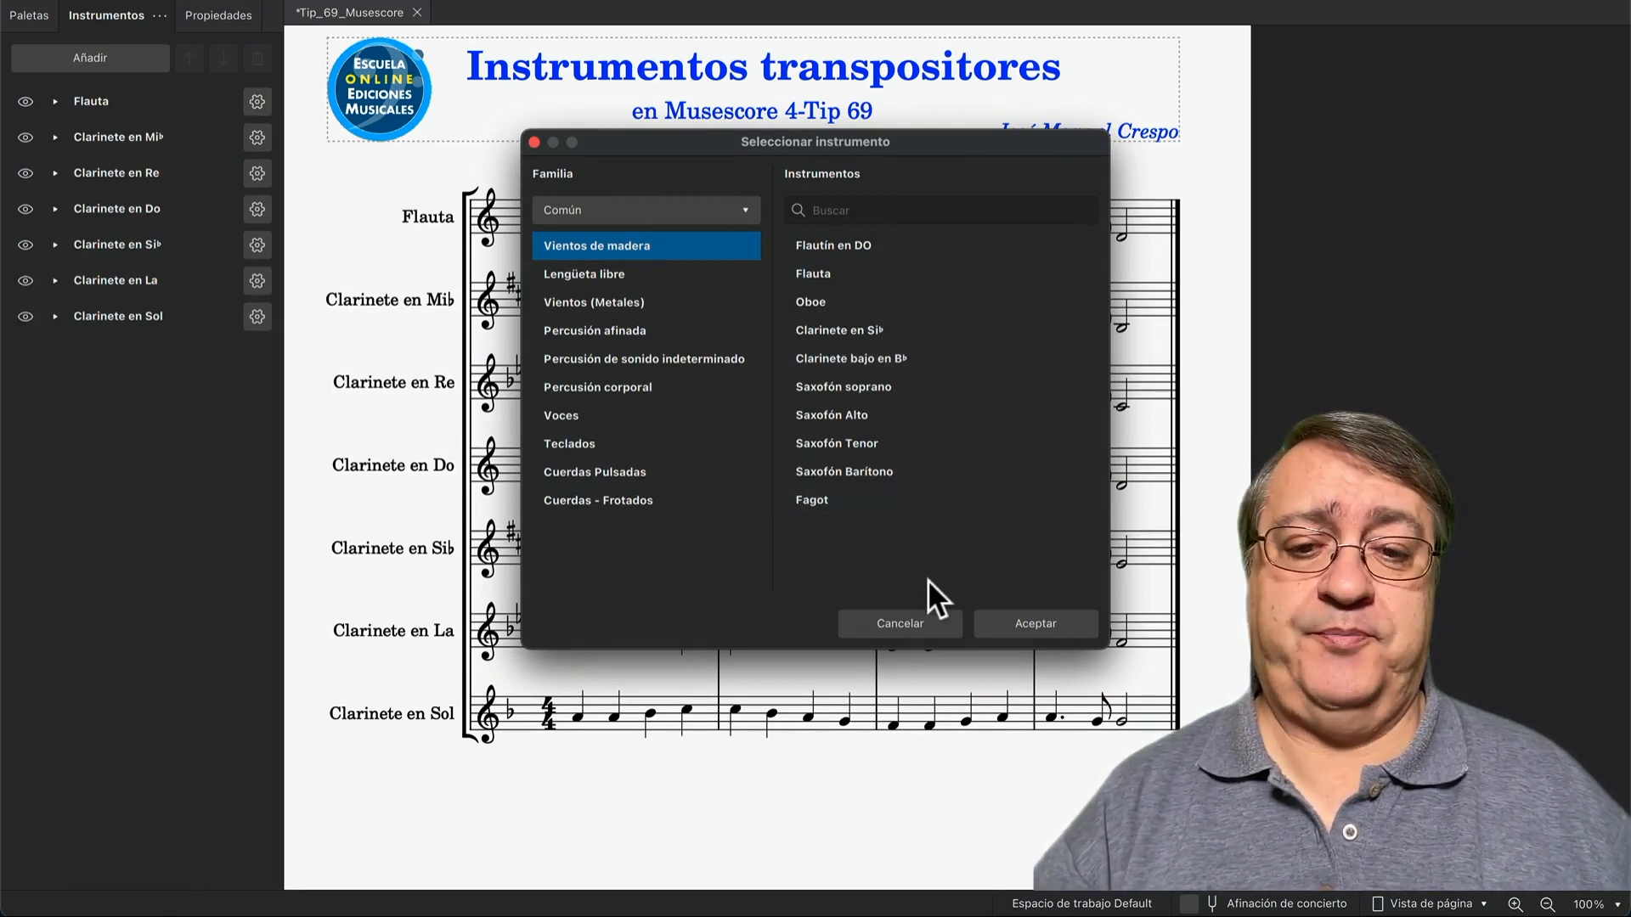
{"action": "left_click", "coordinate": [870, 389]}
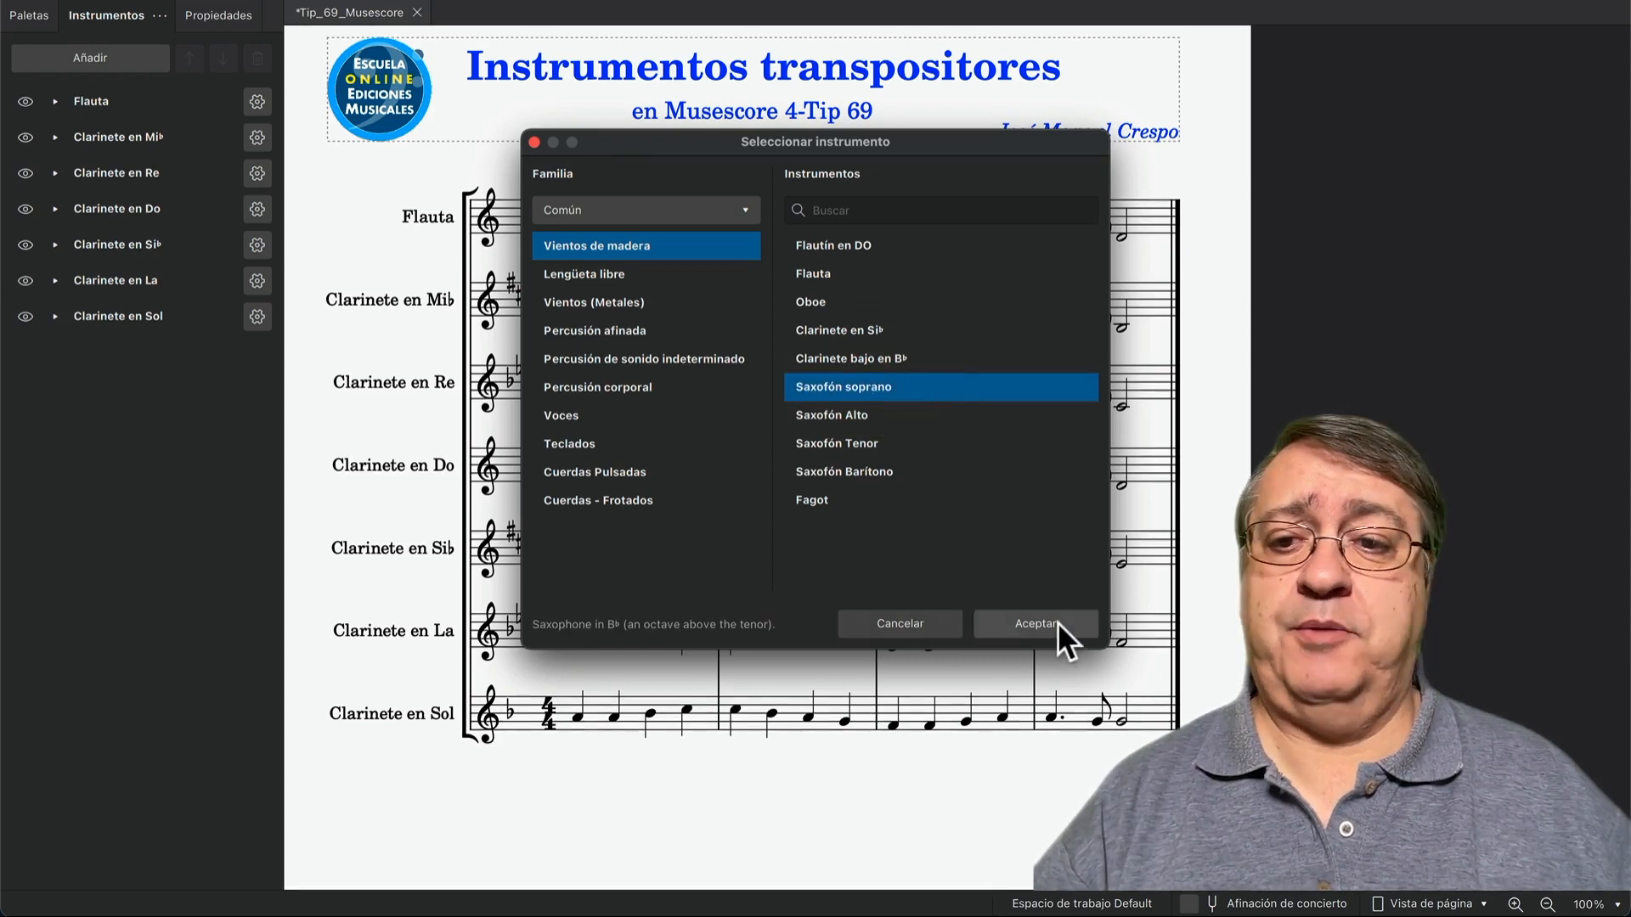
{"action": "left_click", "coordinate": [1054, 624]}
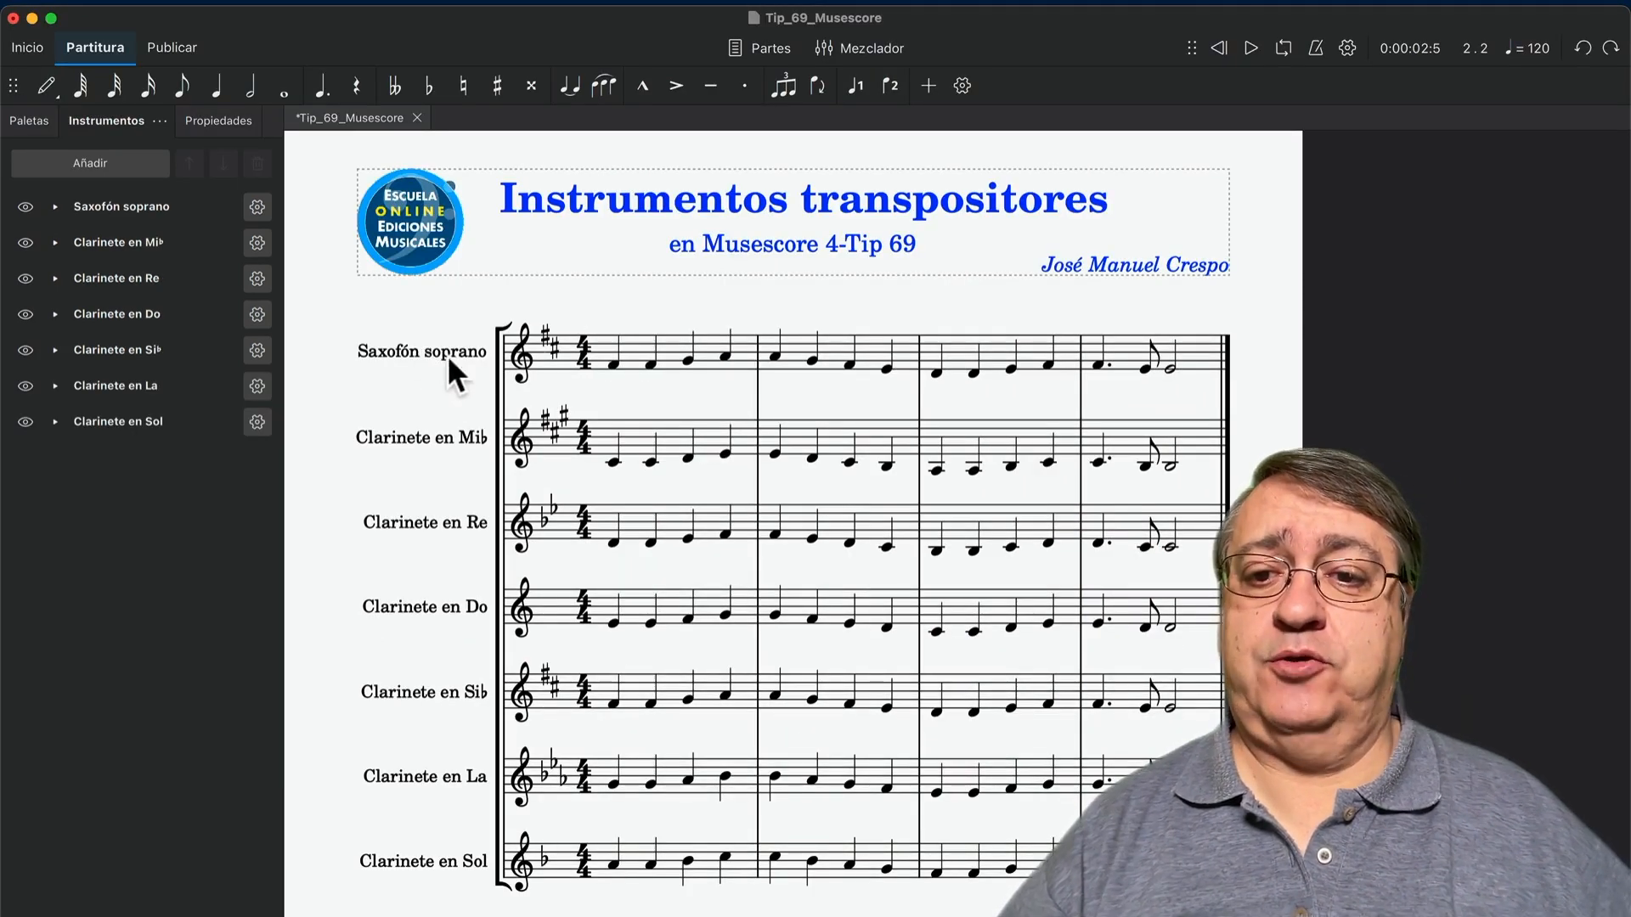
Step: Rename the Saxofón soprano part as Txistu with the abbreviated name Tx
{"action": "left_click", "coordinate": [624, 350]}
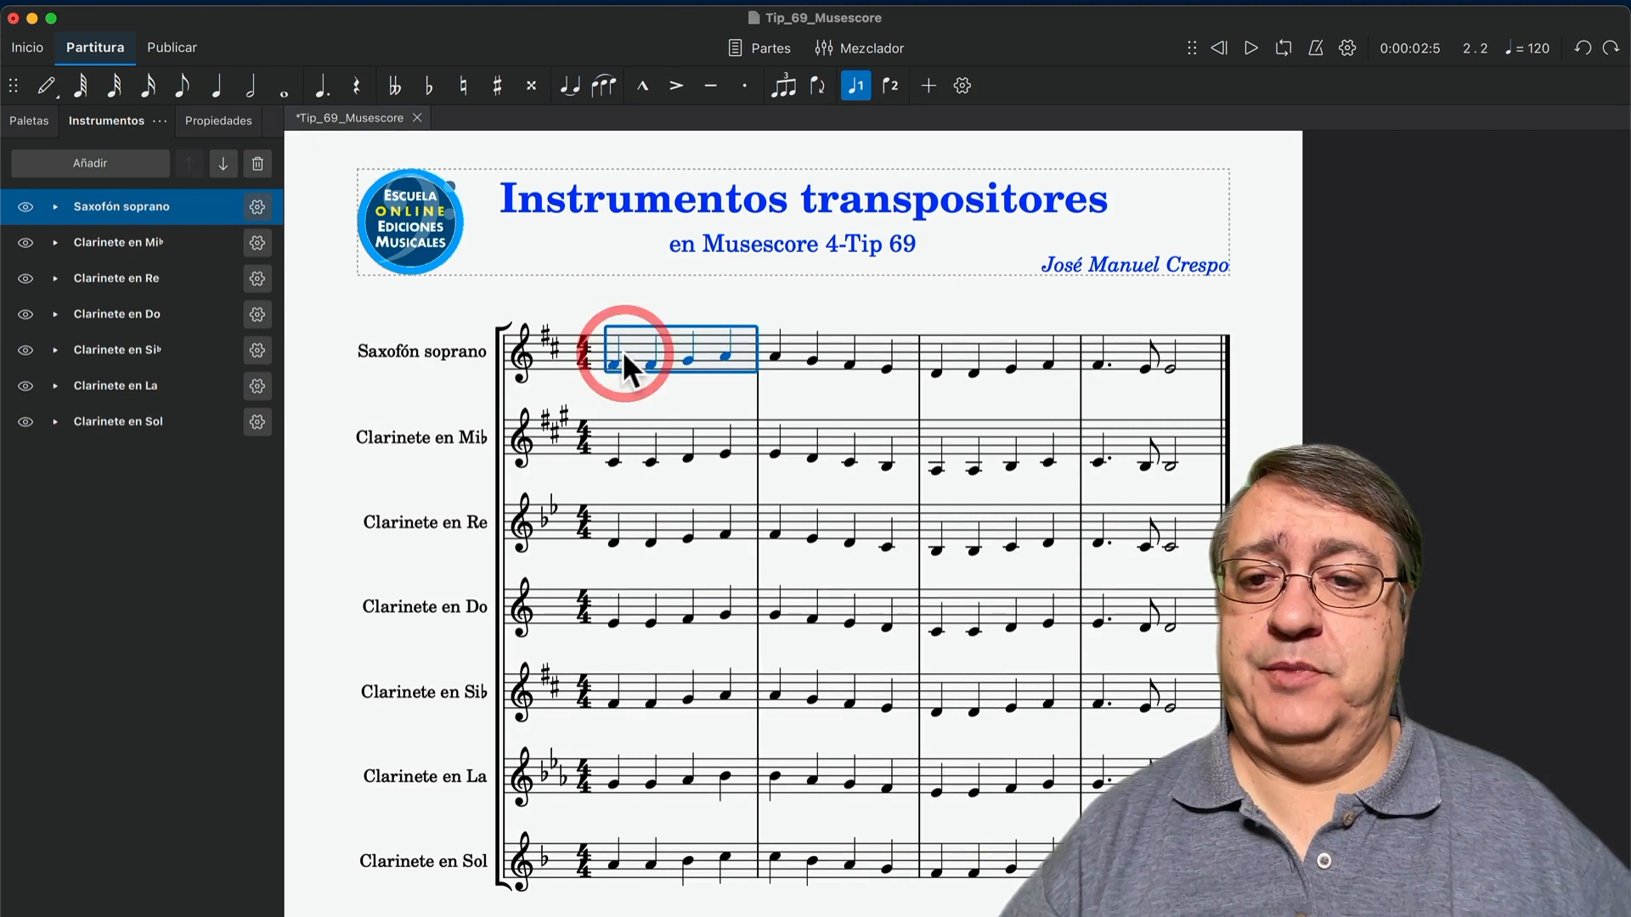
{"action": "left_click", "coordinate": [257, 207]}
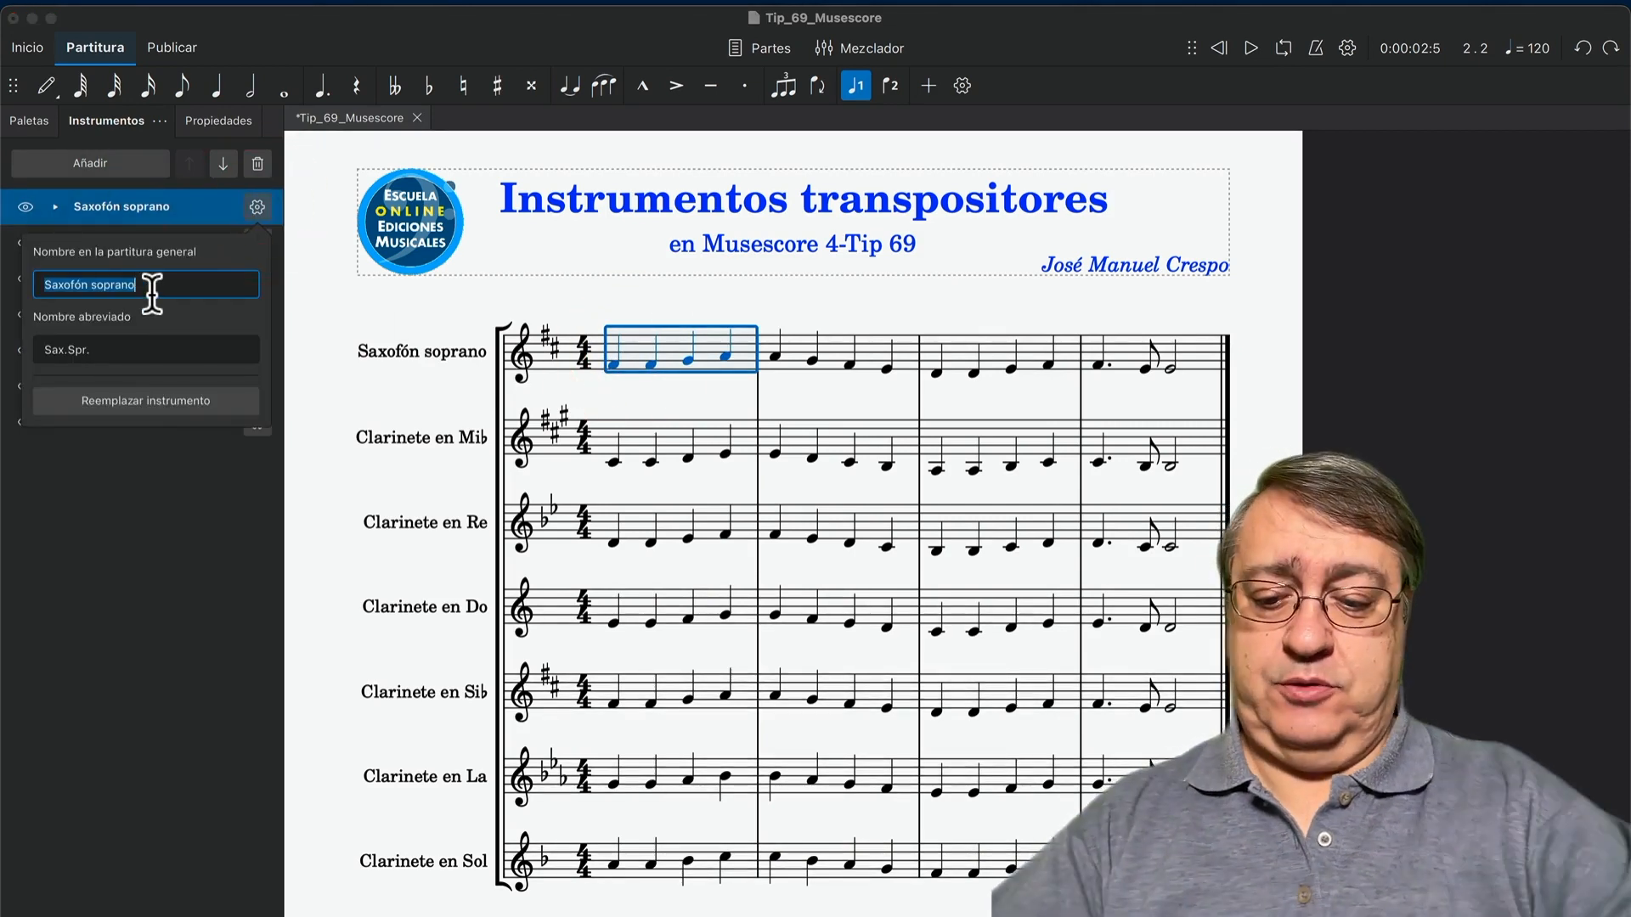
{"action": "type", "text": "Txistu"}
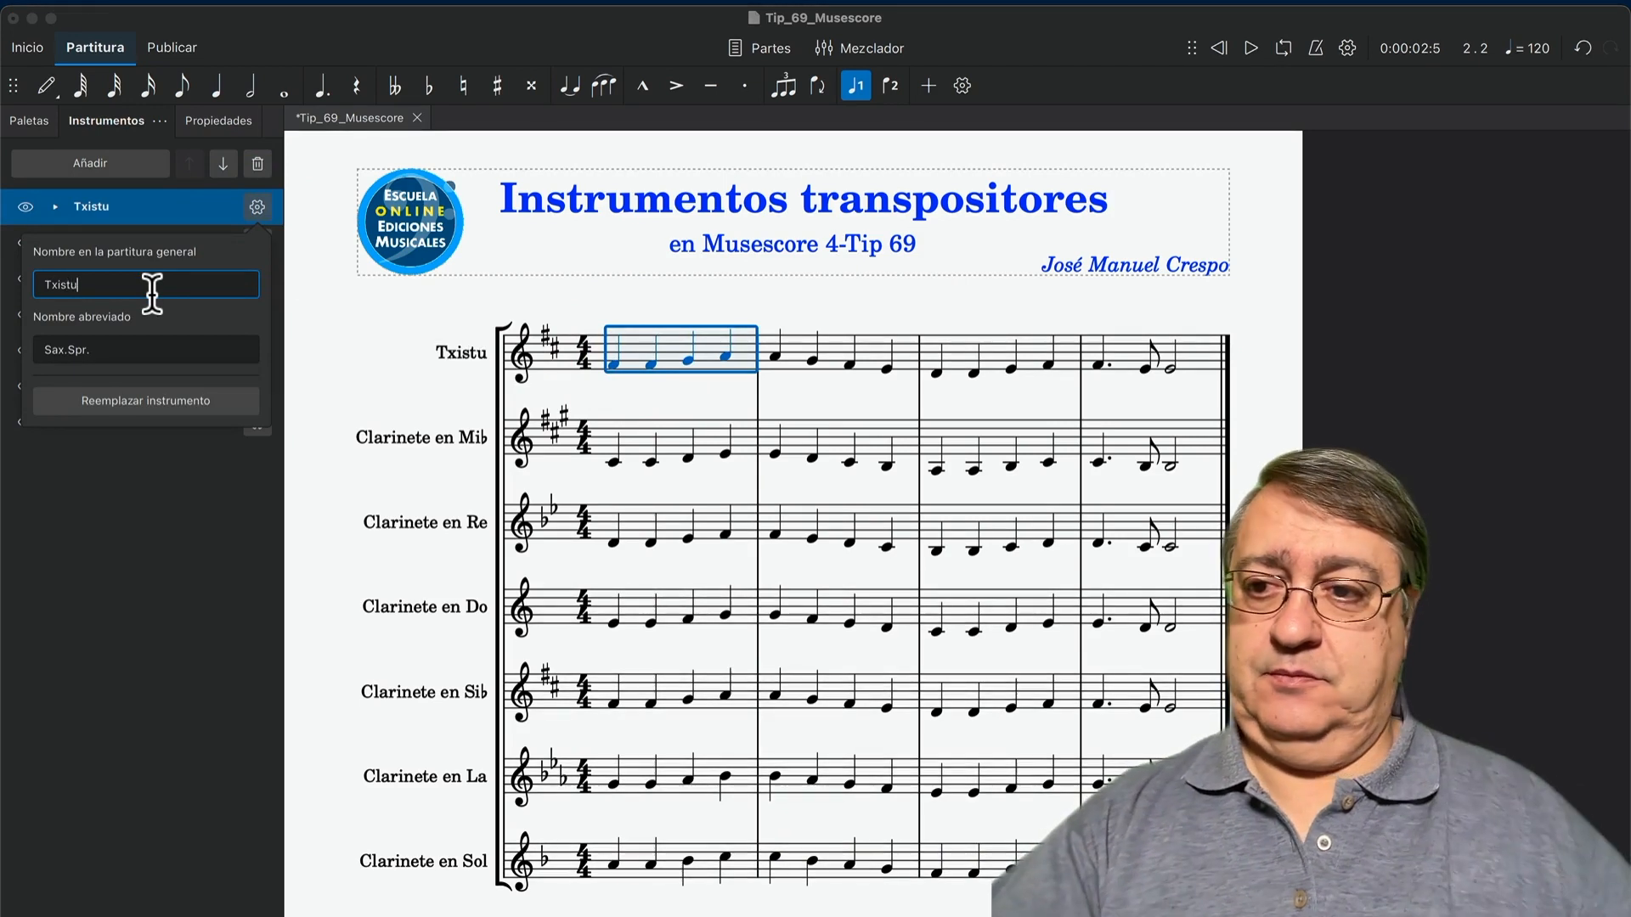
{"action": "left_click", "coordinate": [146, 350]}
{"action": "type", "text": "Tx."}
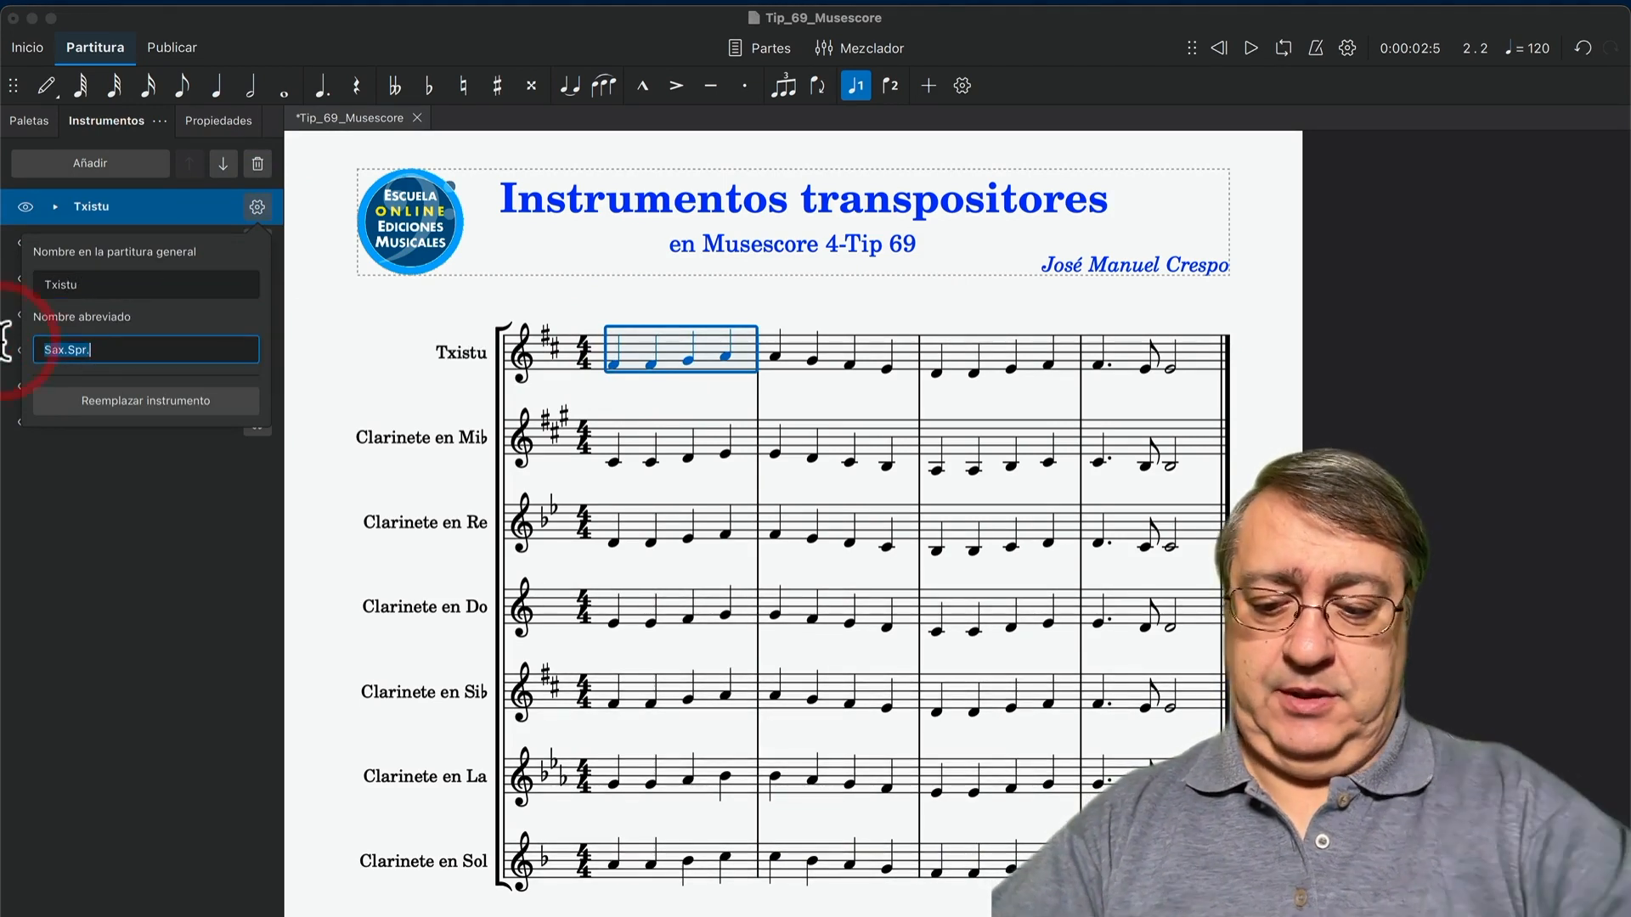
{"action": "left_click", "coordinate": [316, 357]}
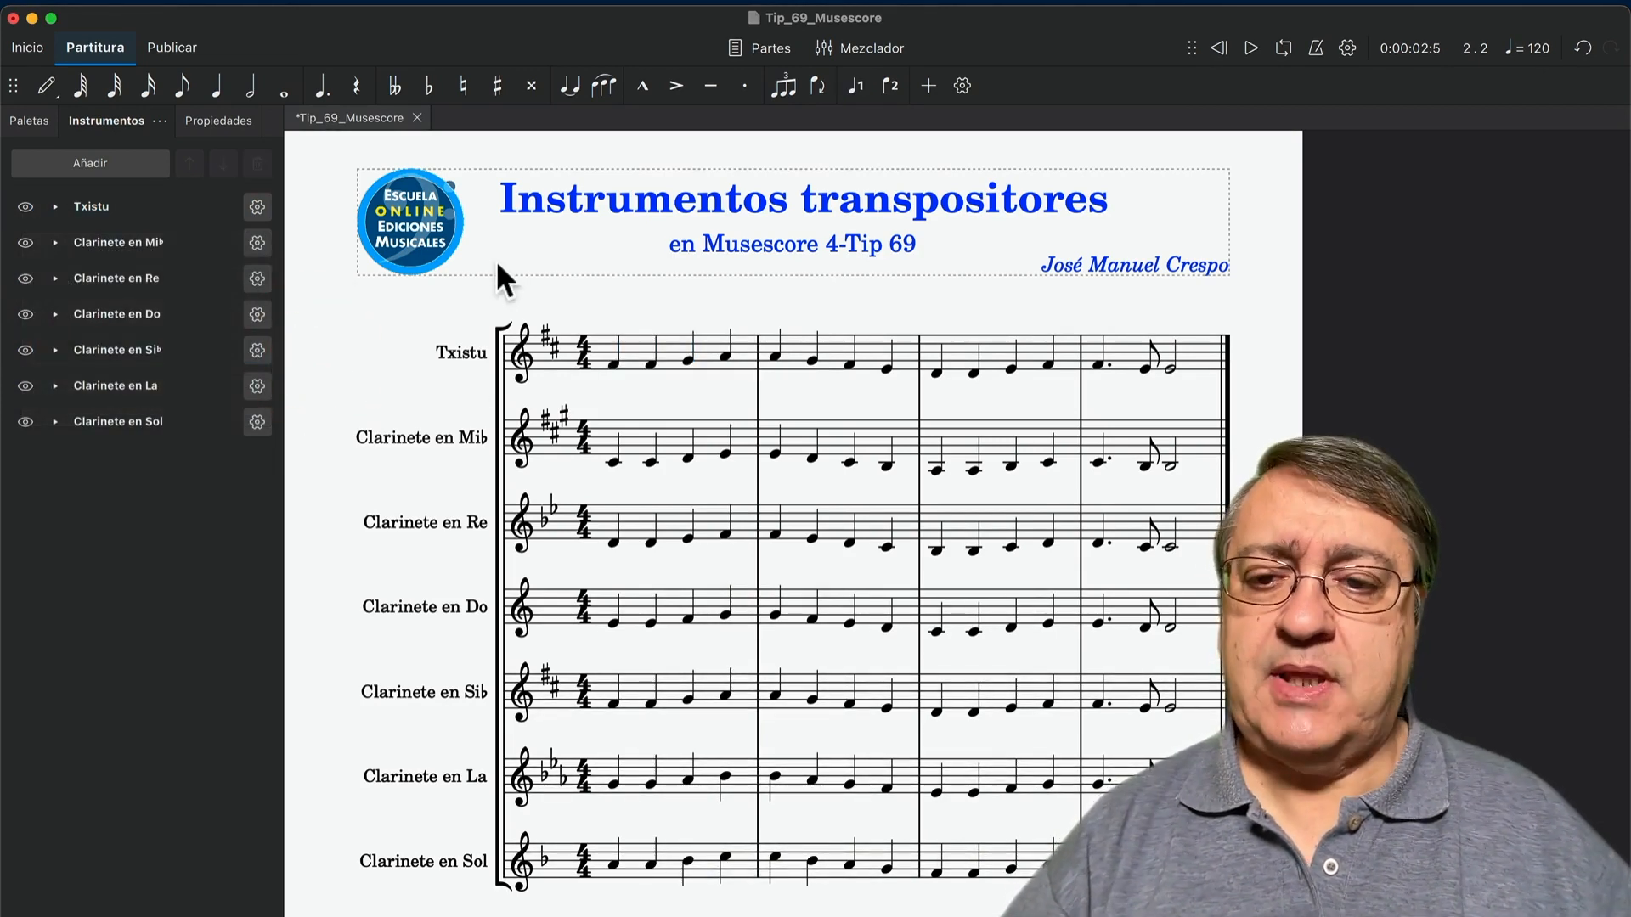
Step: Set the Txistu part's transposition to a perfect fourth (5 - Cuarta justa) upward and clear the selection
{"action": "right_click", "coordinate": [637, 346]}
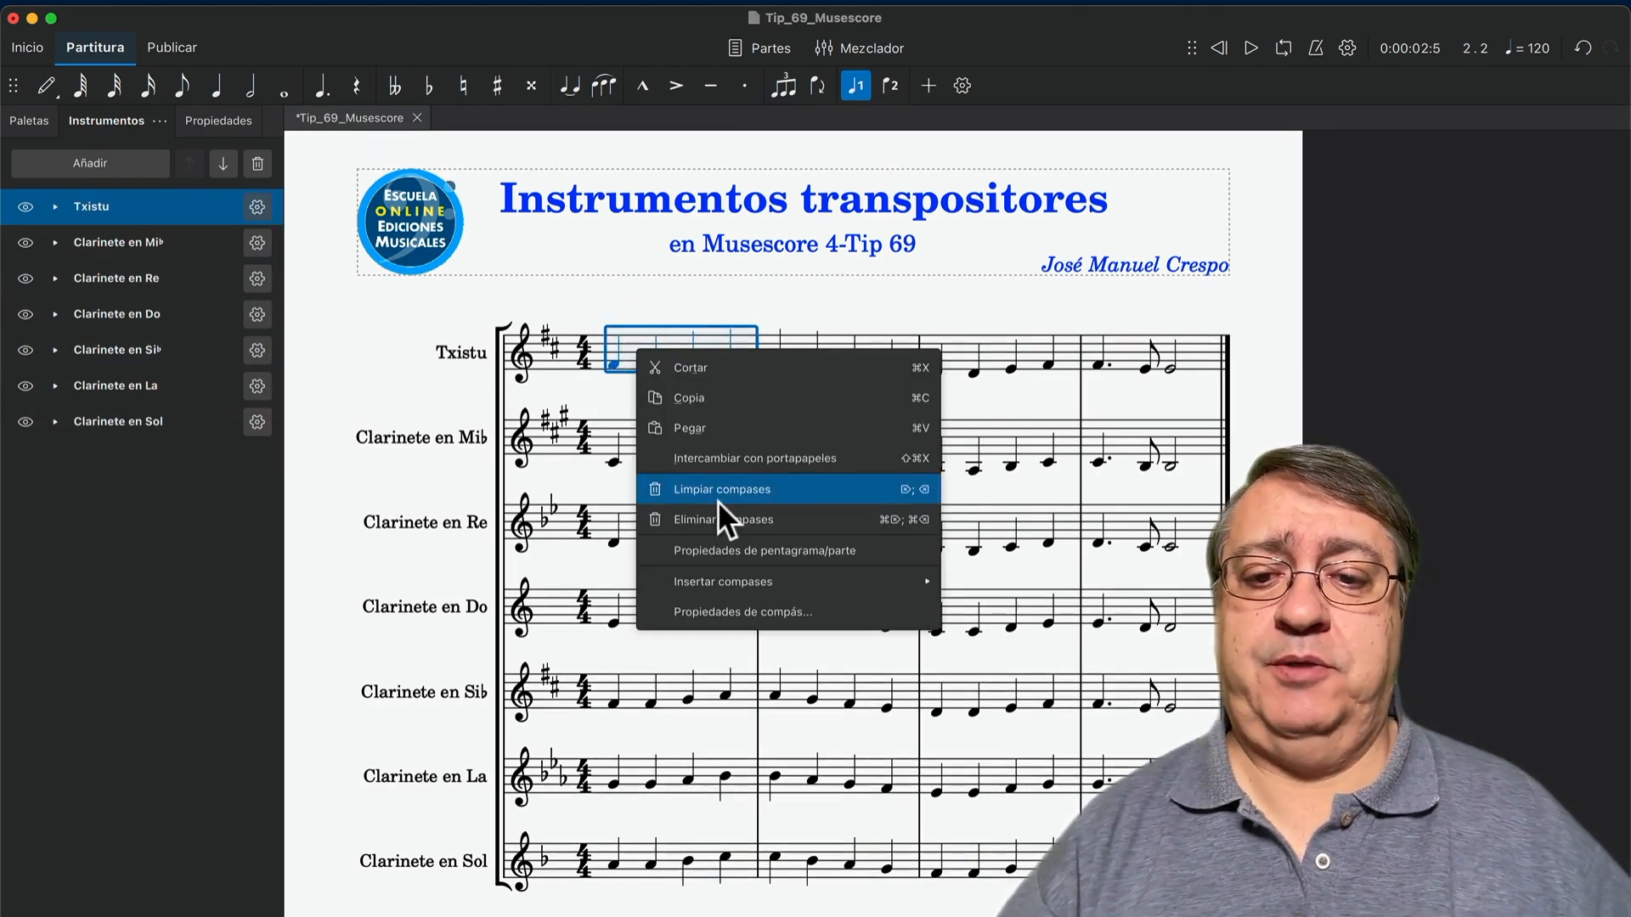
{"action": "left_click", "coordinate": [746, 553]}
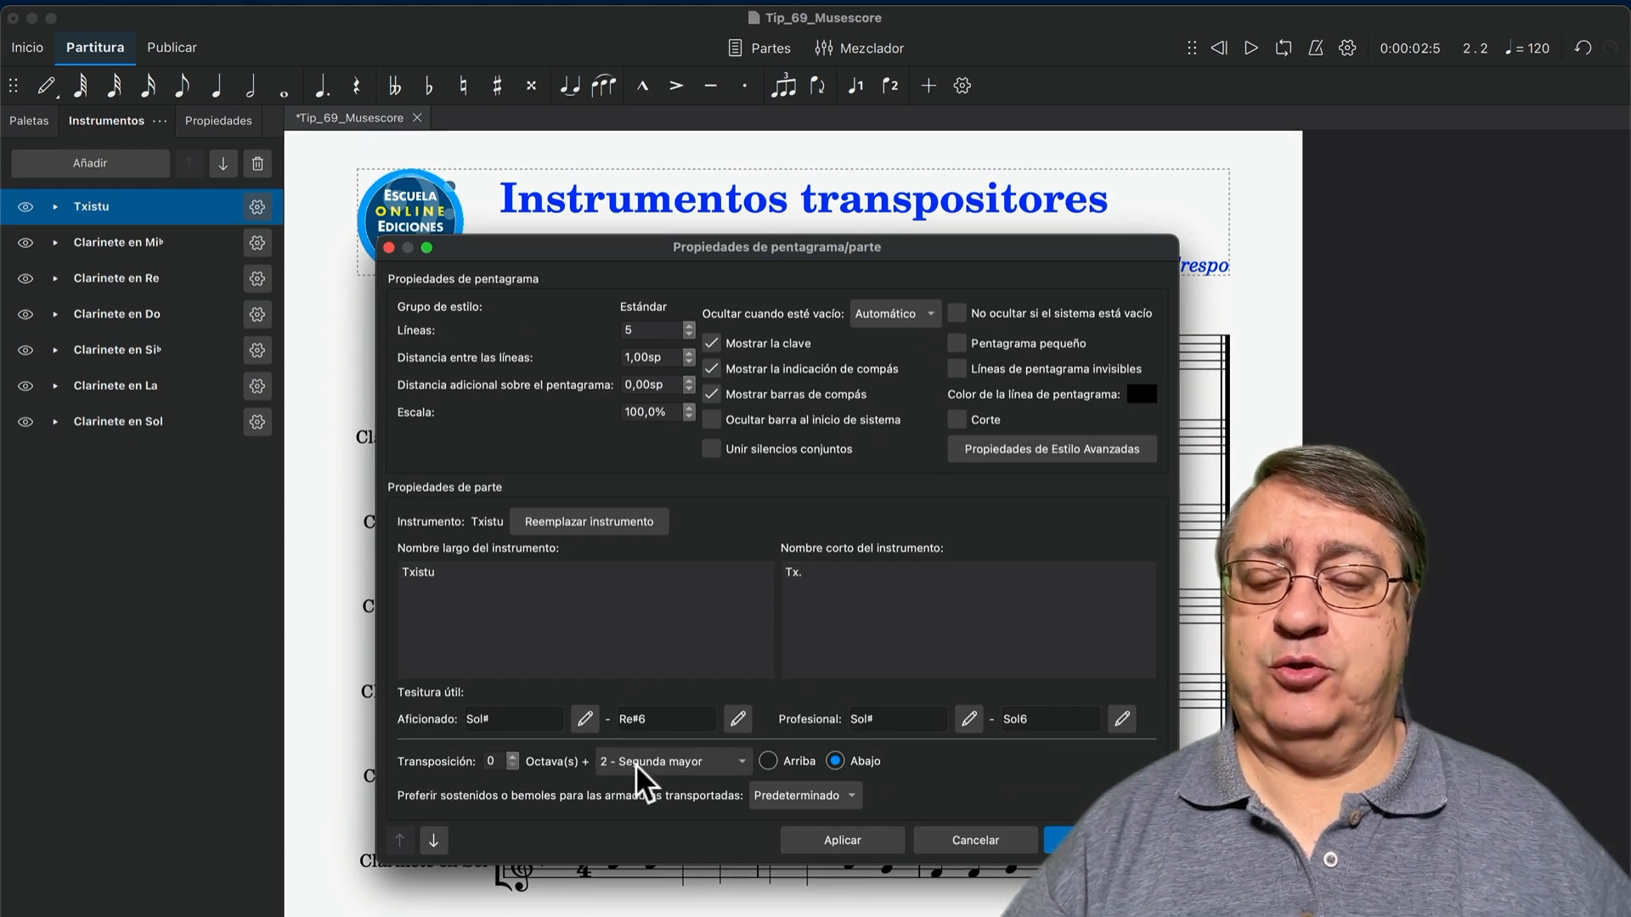
{"action": "left_click", "coordinate": [721, 763]}
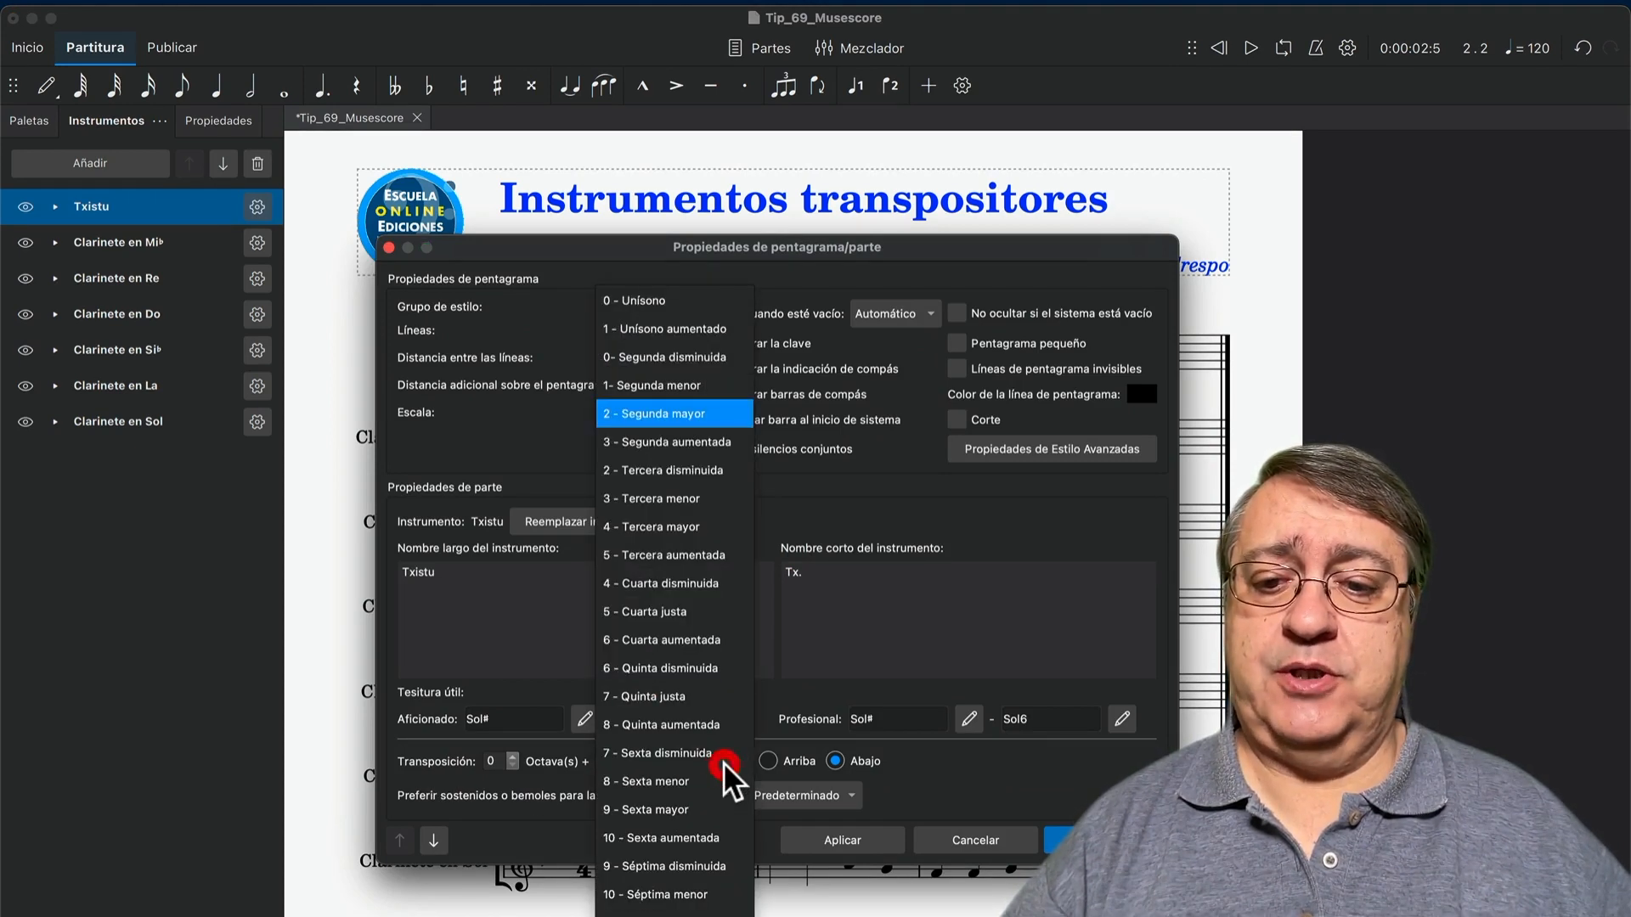
{"action": "left_click", "coordinate": [700, 607]}
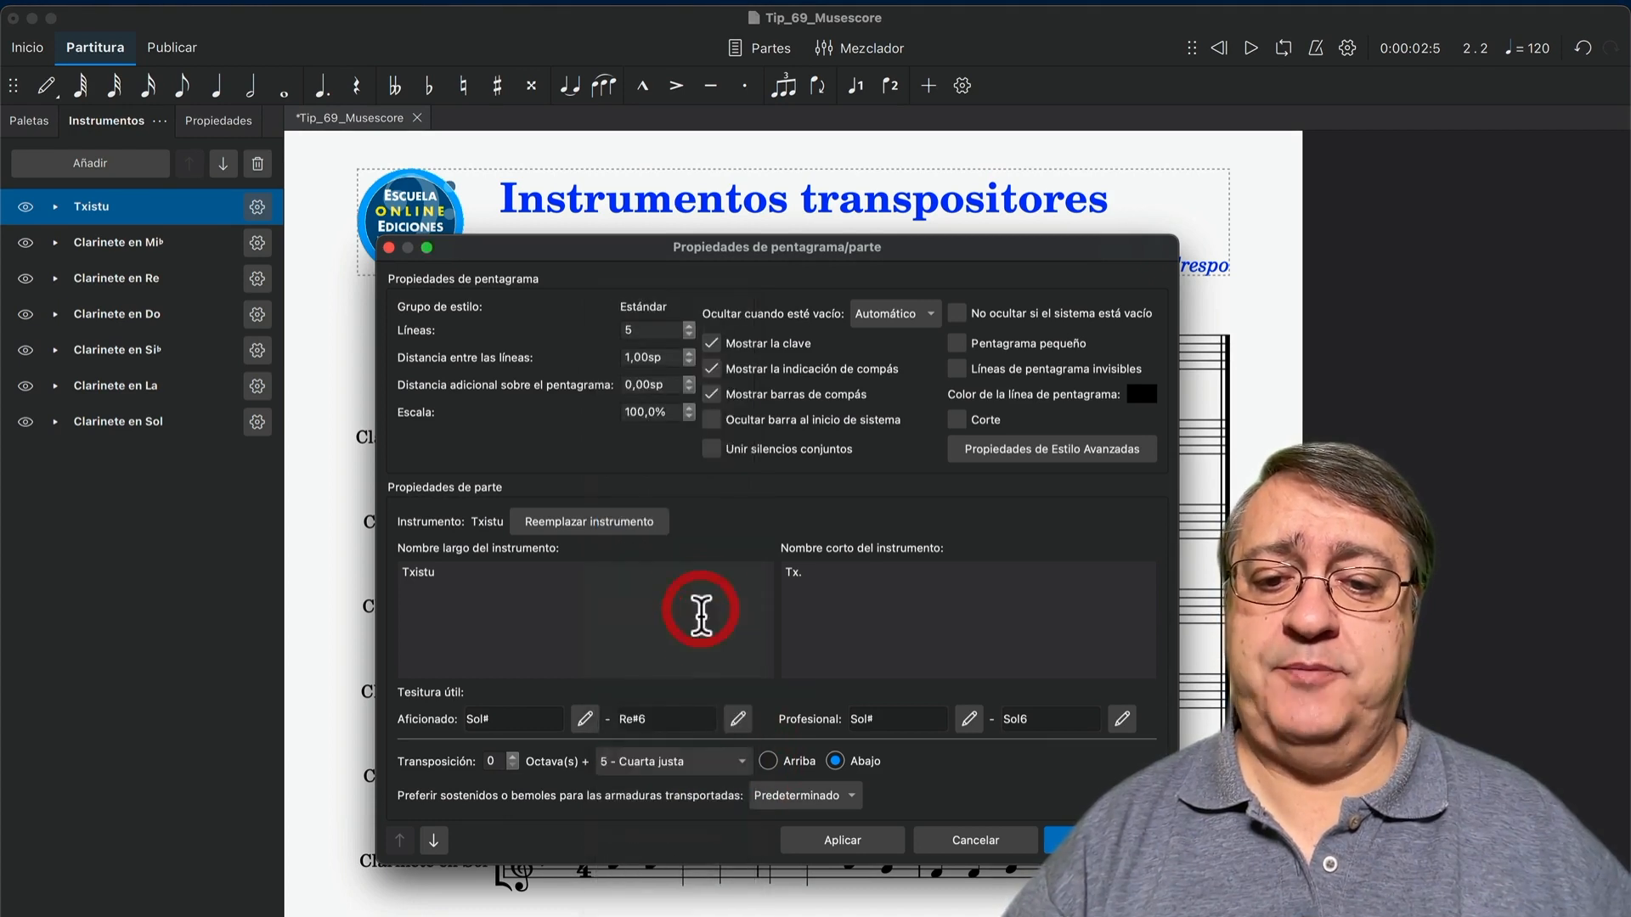
{"action": "left_click", "coordinate": [769, 759]}
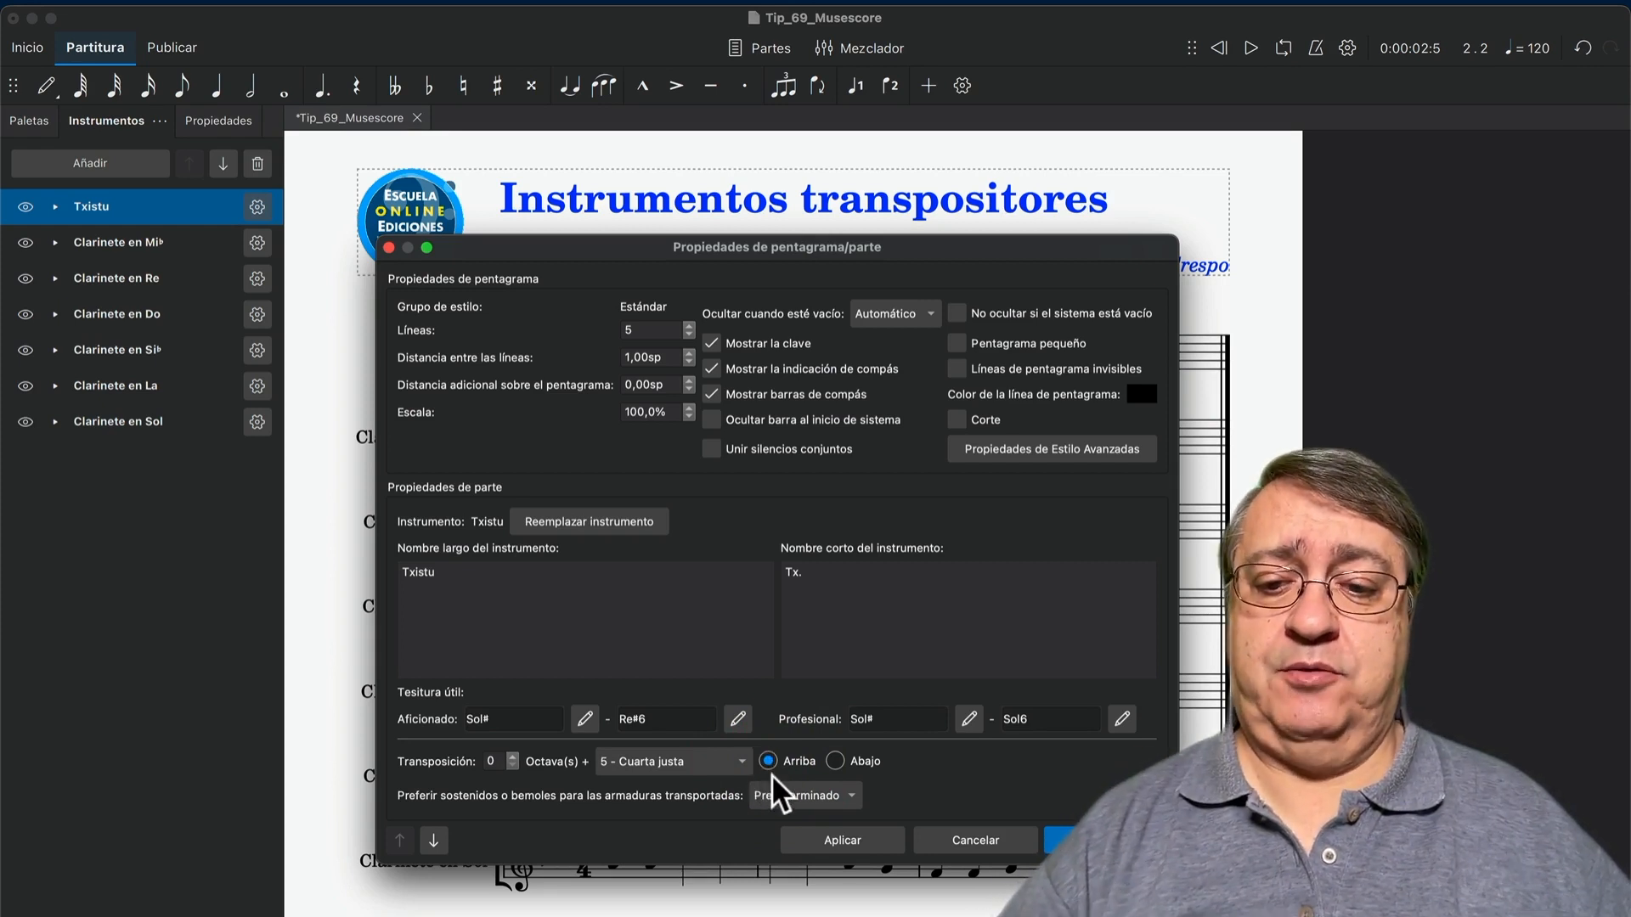
{"action": "left_click", "coordinate": [857, 841]}
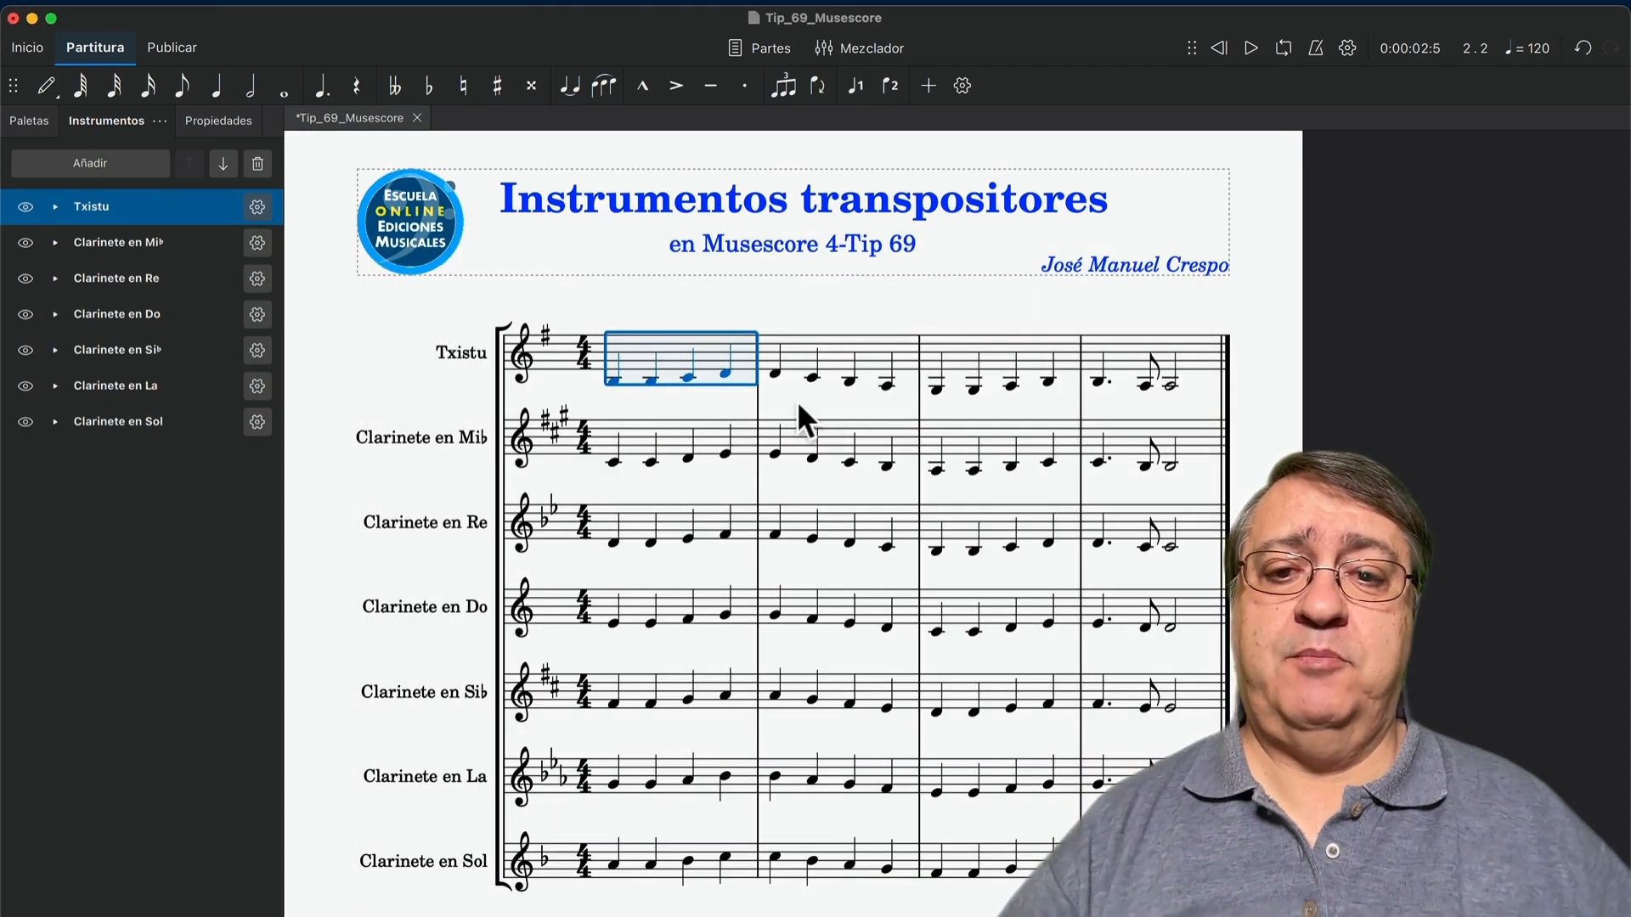
{"action": "left_click", "coordinate": [797, 400]}
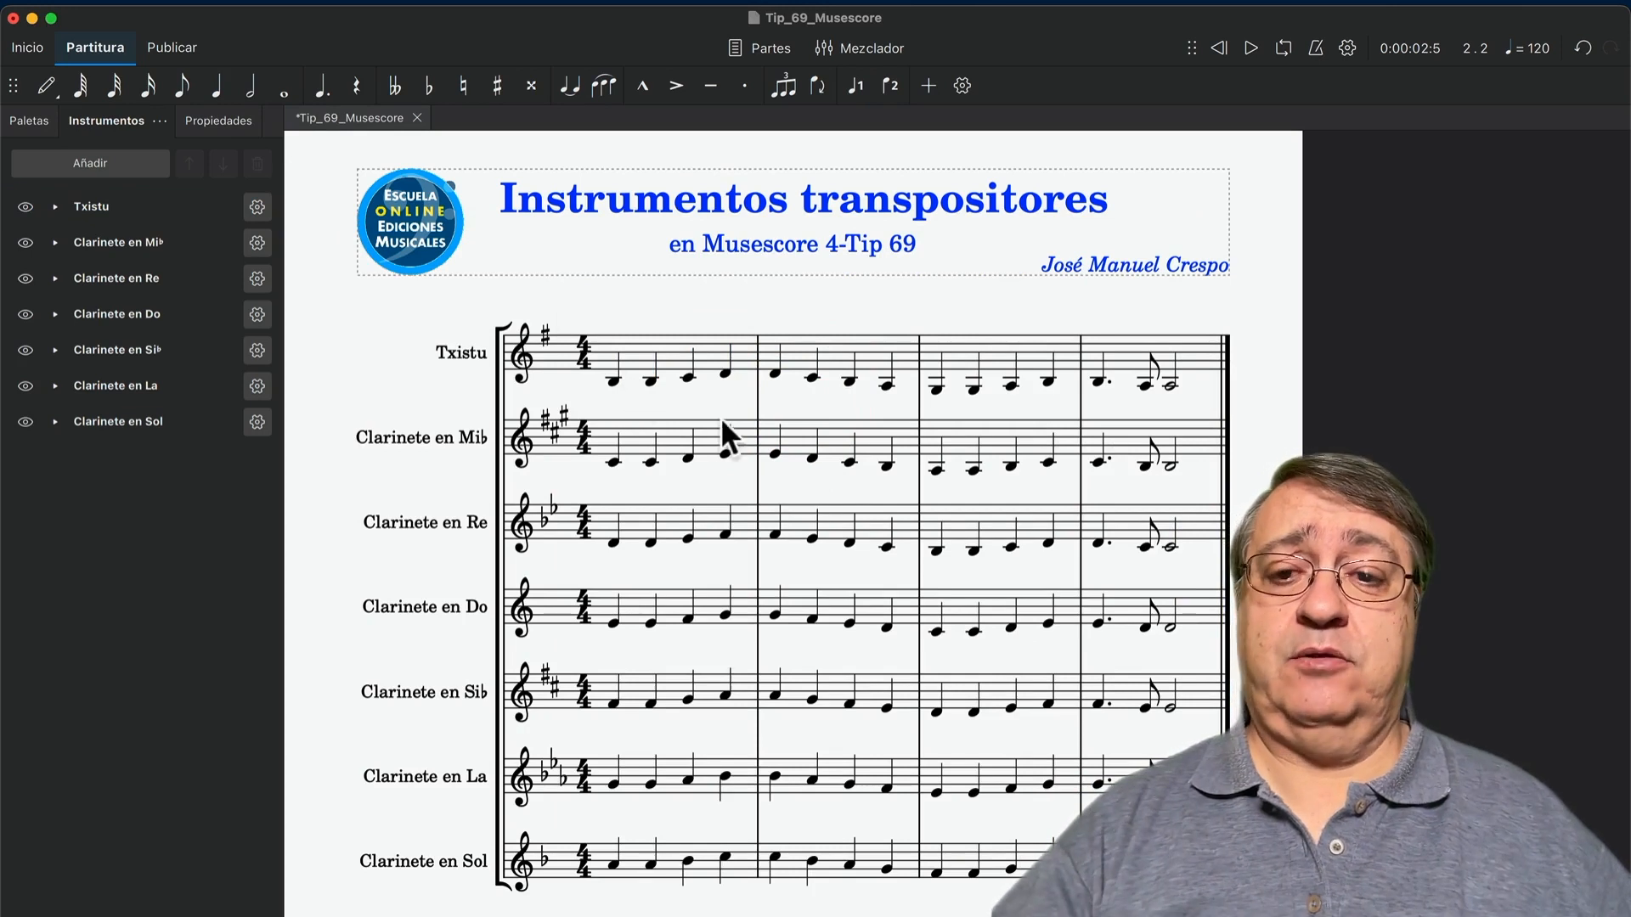
Step: Raise all four measures of the Txistu melody by one octave and clear the selection
{"action": "left_click", "coordinate": [669, 352]}
{"action": "left_click", "coordinate": [1134, 357], "text": "shift"}
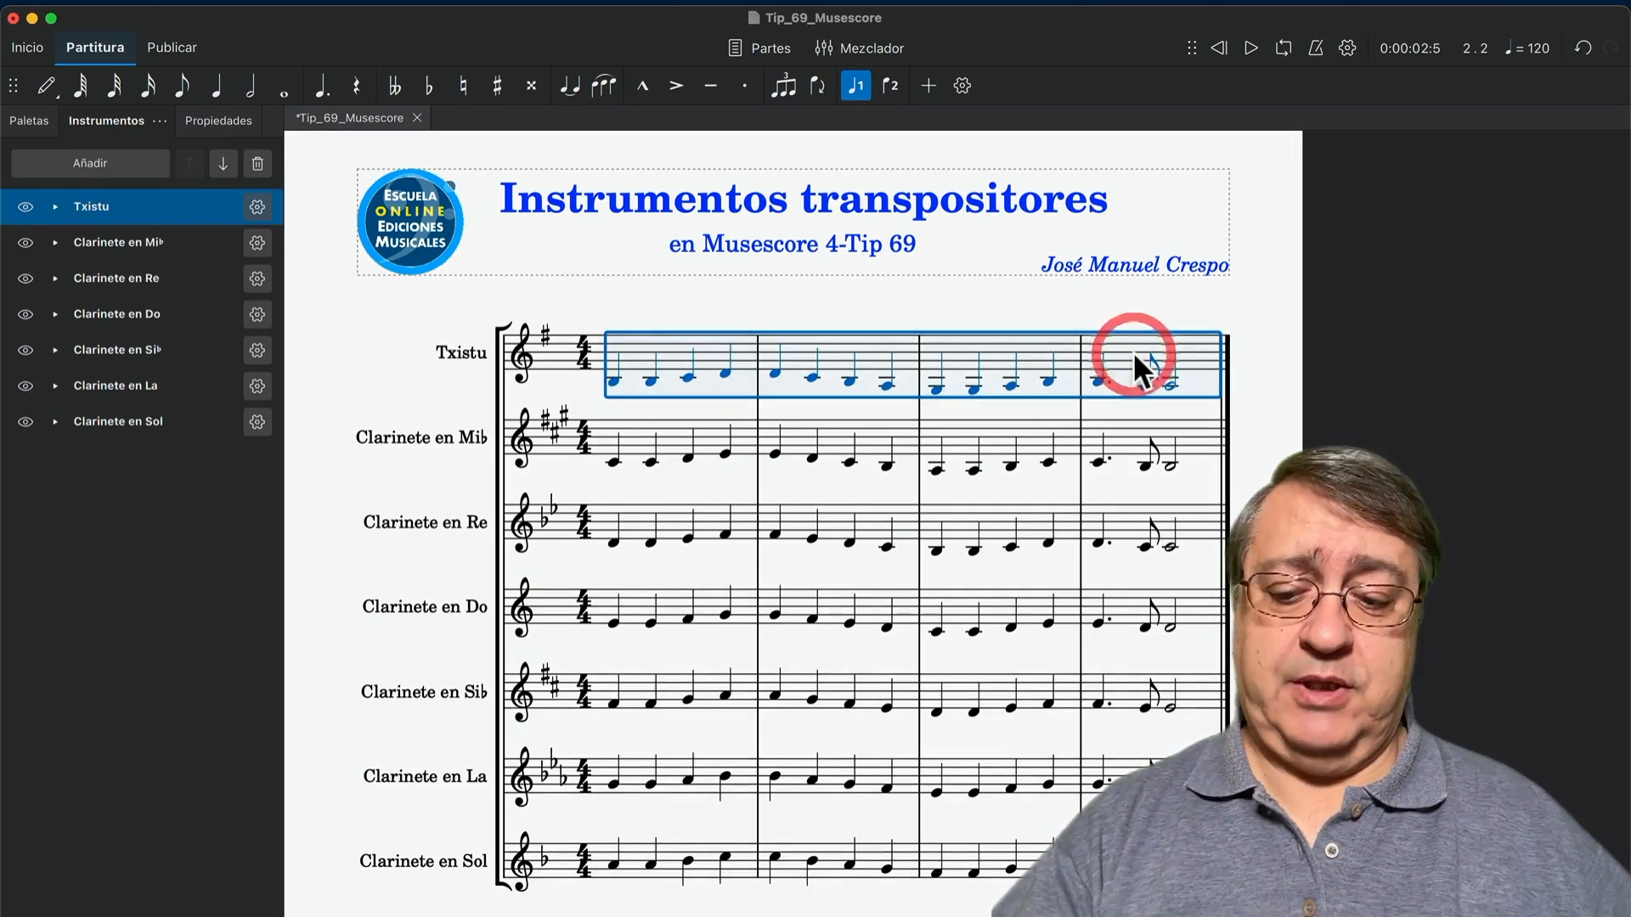
{"action": "key", "text": "super+Up"}
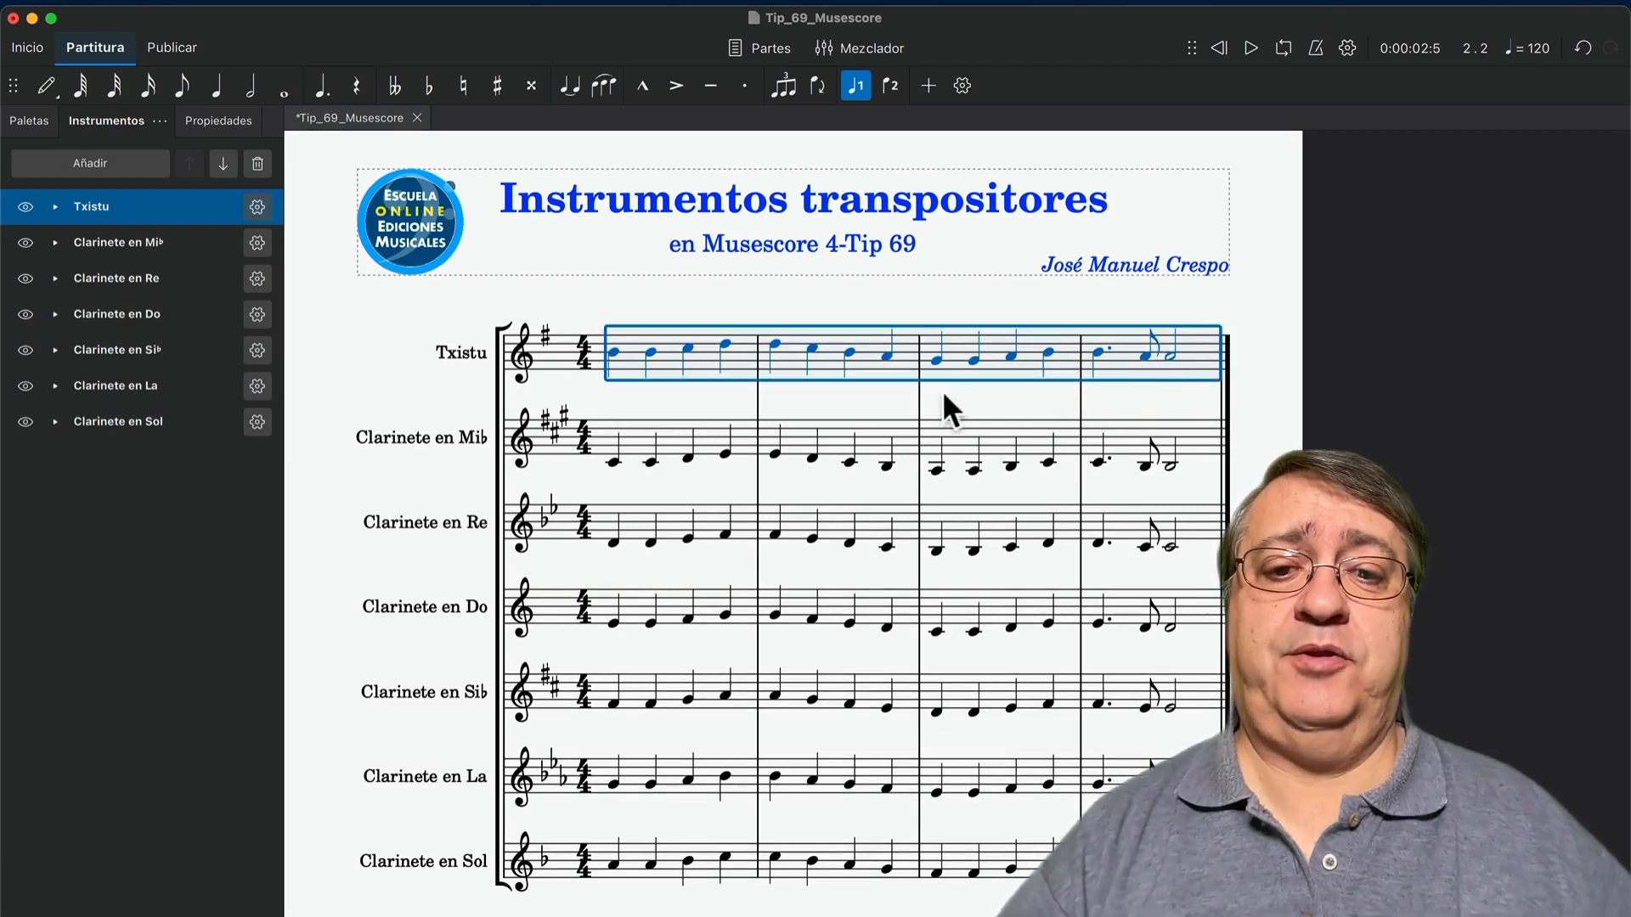
{"action": "left_click", "coordinate": [880, 389]}
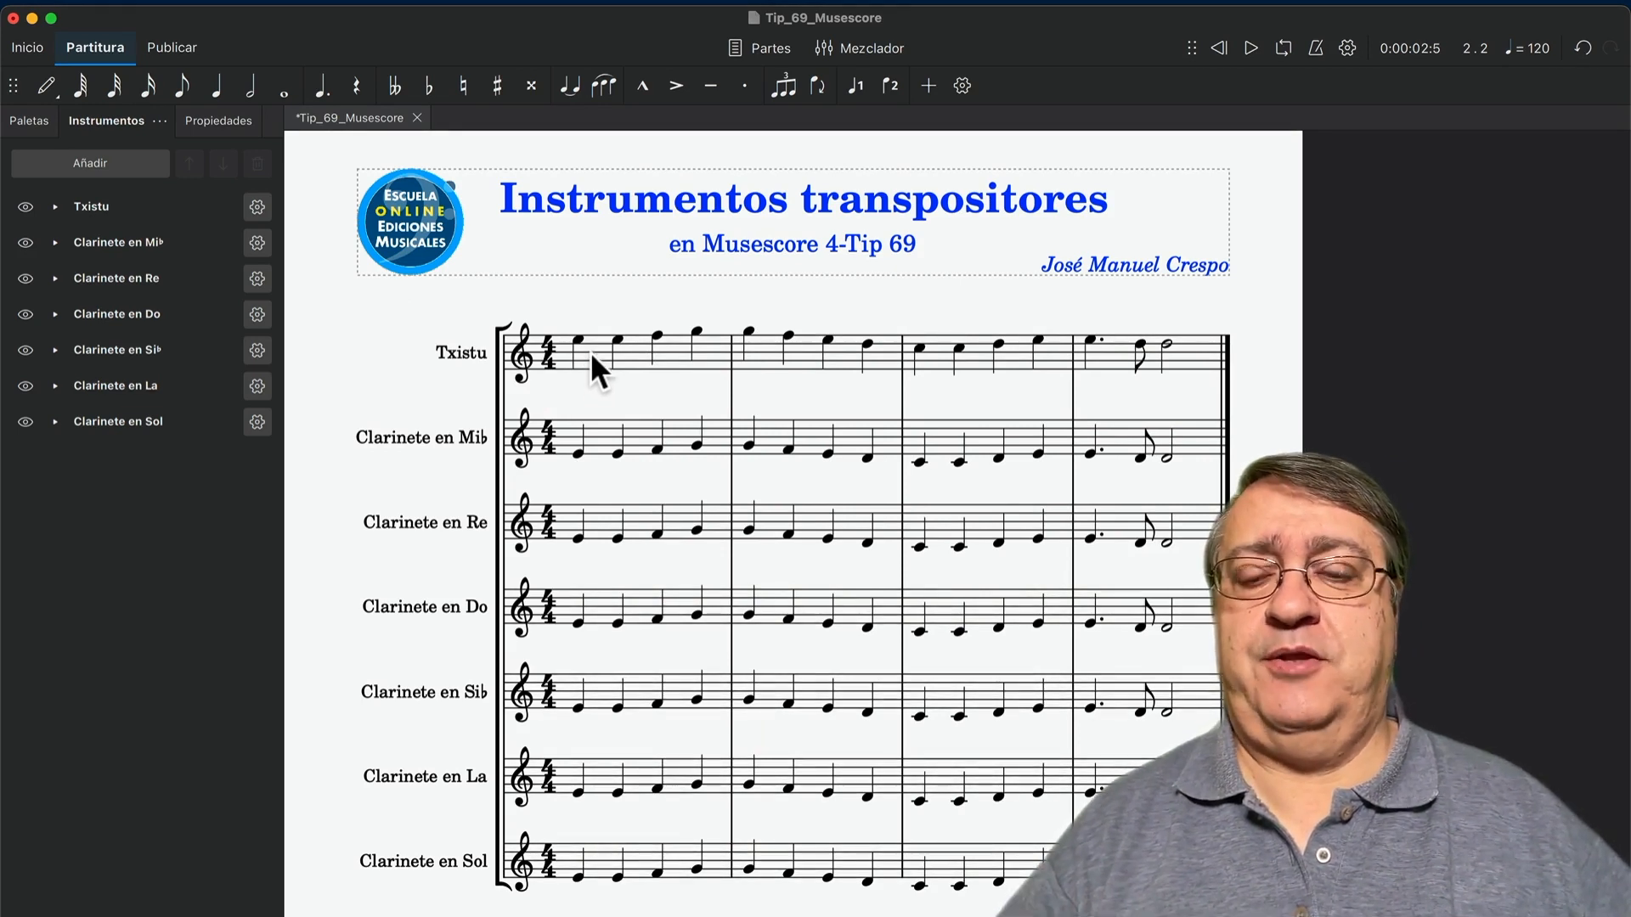
{"action": "scroll", "coordinate": [589, 360], "scroll_direction": "right", "scroll_amount": 1}
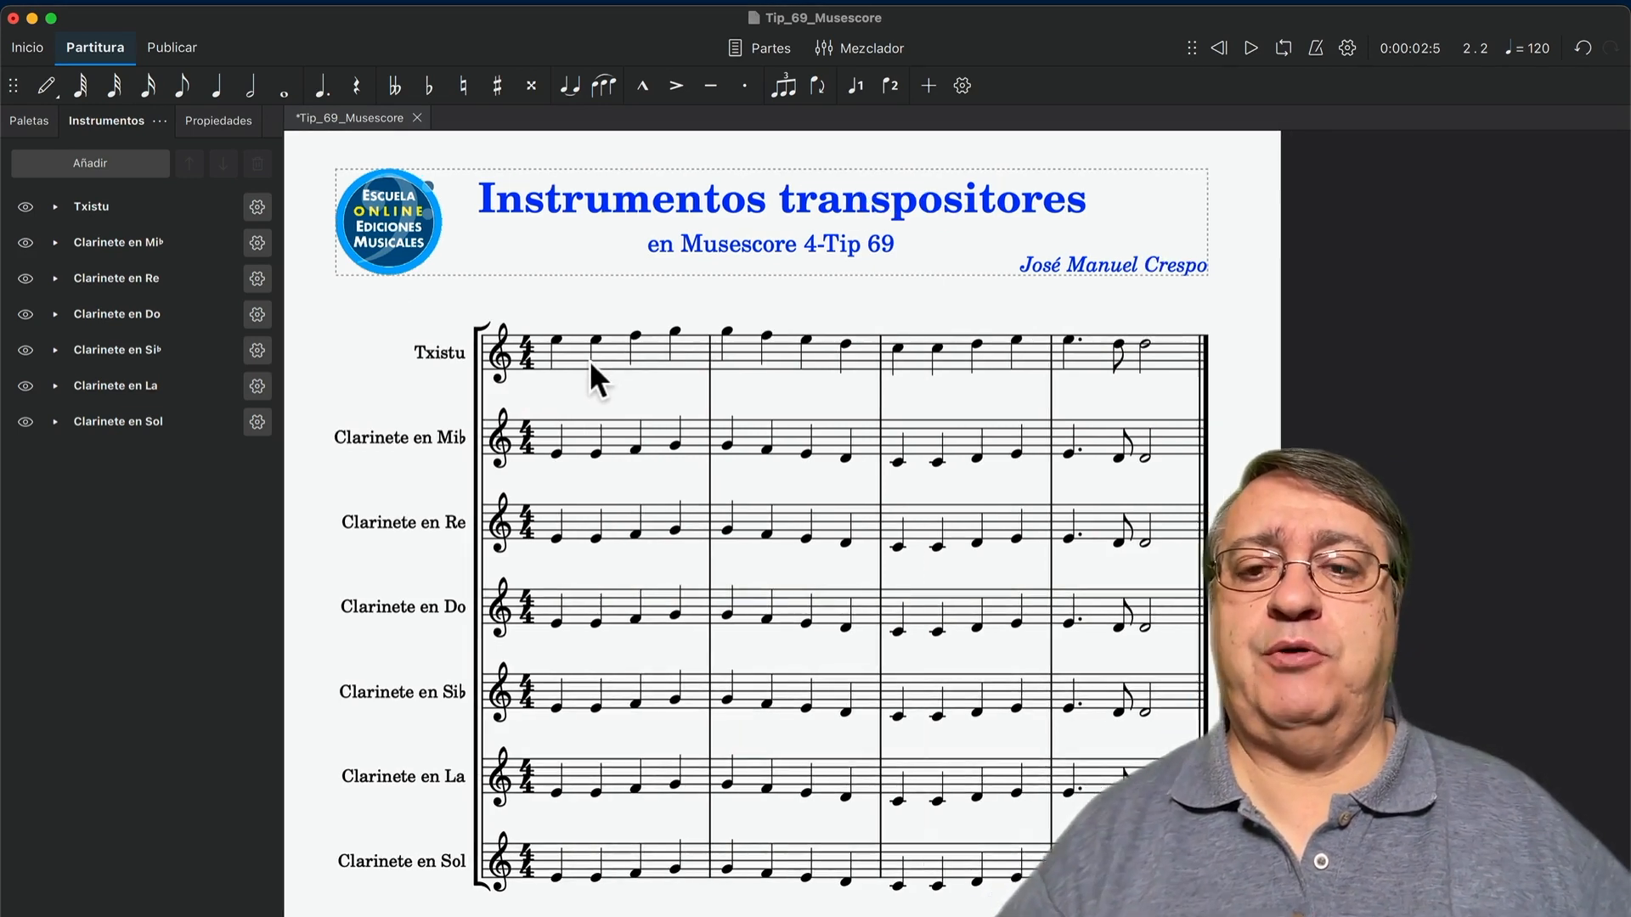
{"action": "scroll", "coordinate": [635, 365], "scroll_direction": "left", "scroll_amount": 1}
{"action": "scroll", "coordinate": [638, 368], "scroll_direction": "left", "scroll_amount": 1}
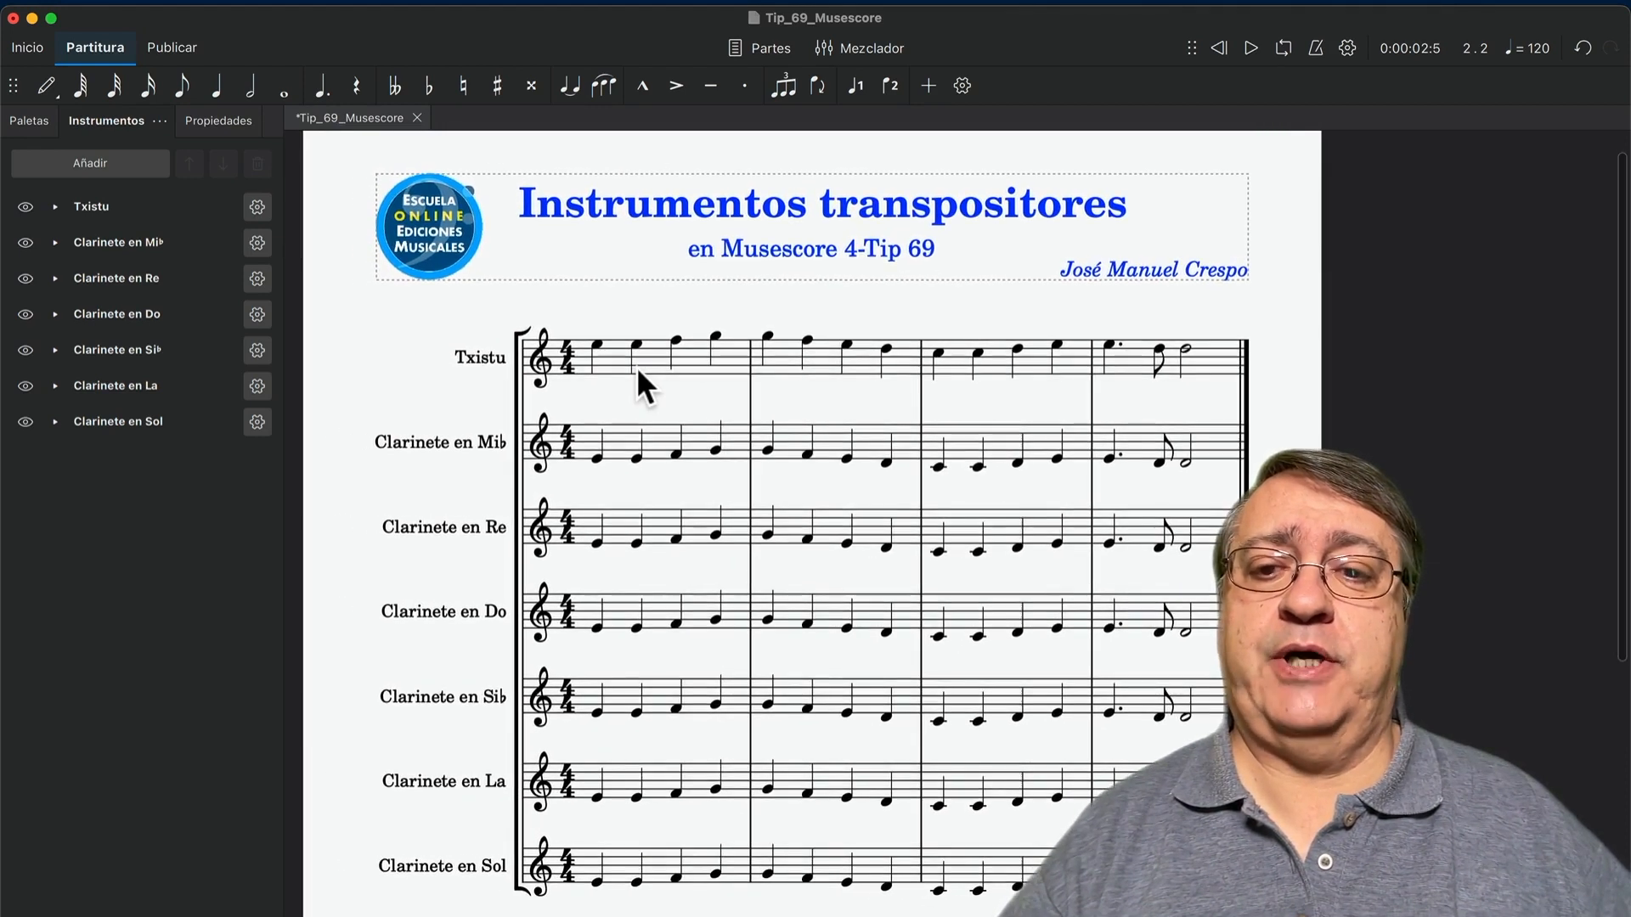
{"action": "scroll", "coordinate": [638, 368], "scroll_direction": "down", "scroll_amount": 1}
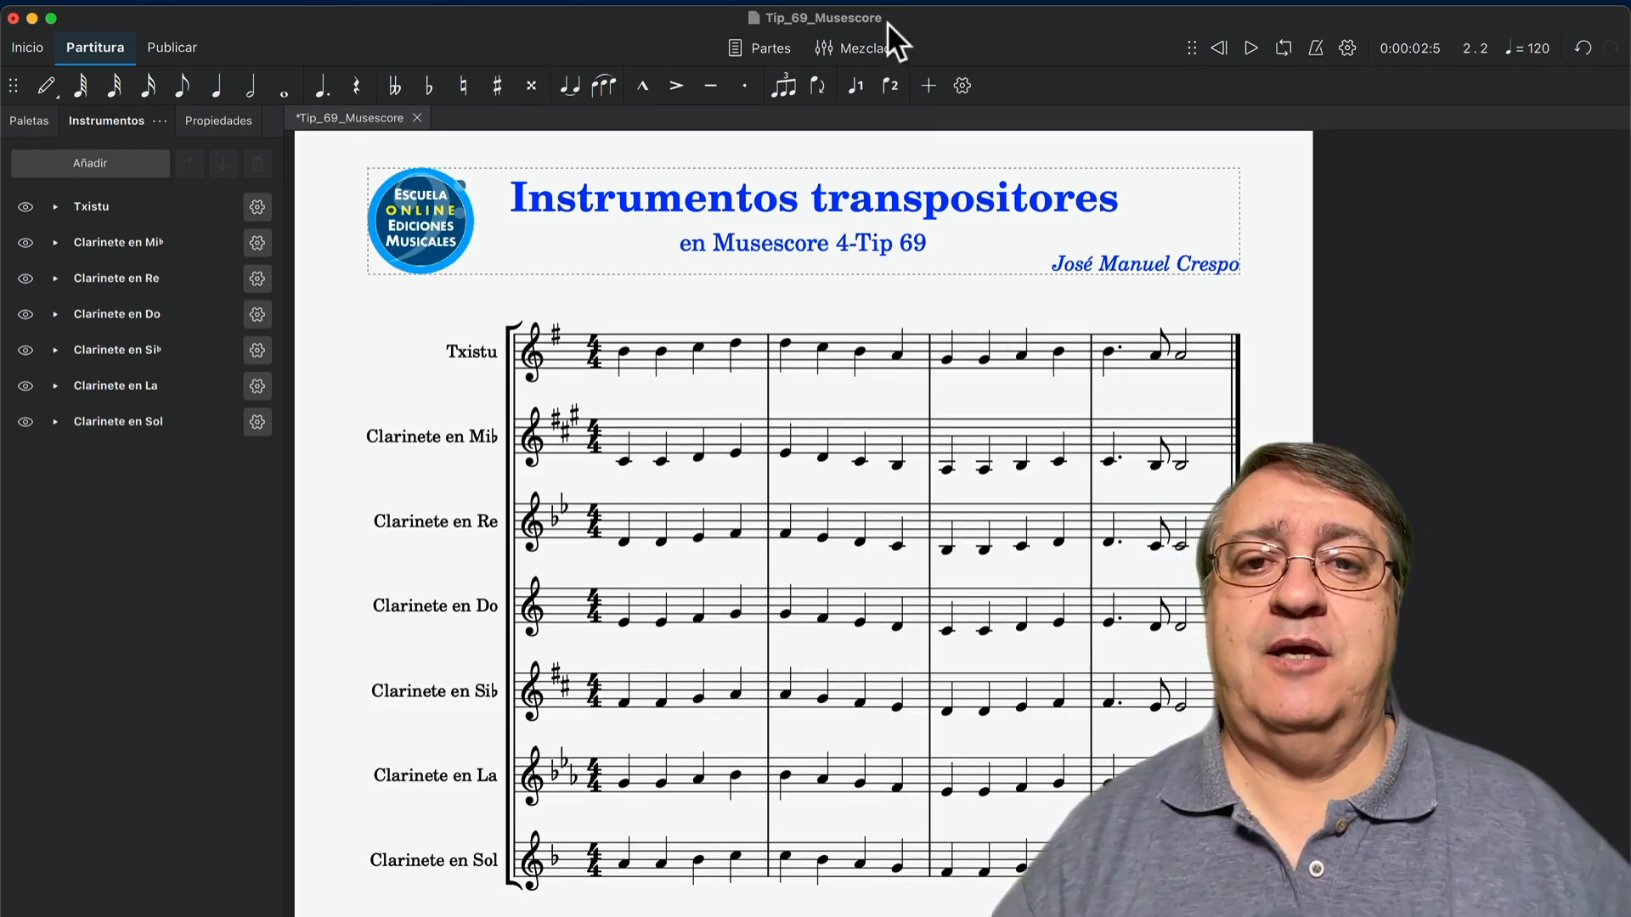
Step: Show the mixer and assign the Piccolo sound from Muse Woodwinds in Muse Sounds to the Txistu channel
{"action": "left_click", "coordinate": [832, 44]}
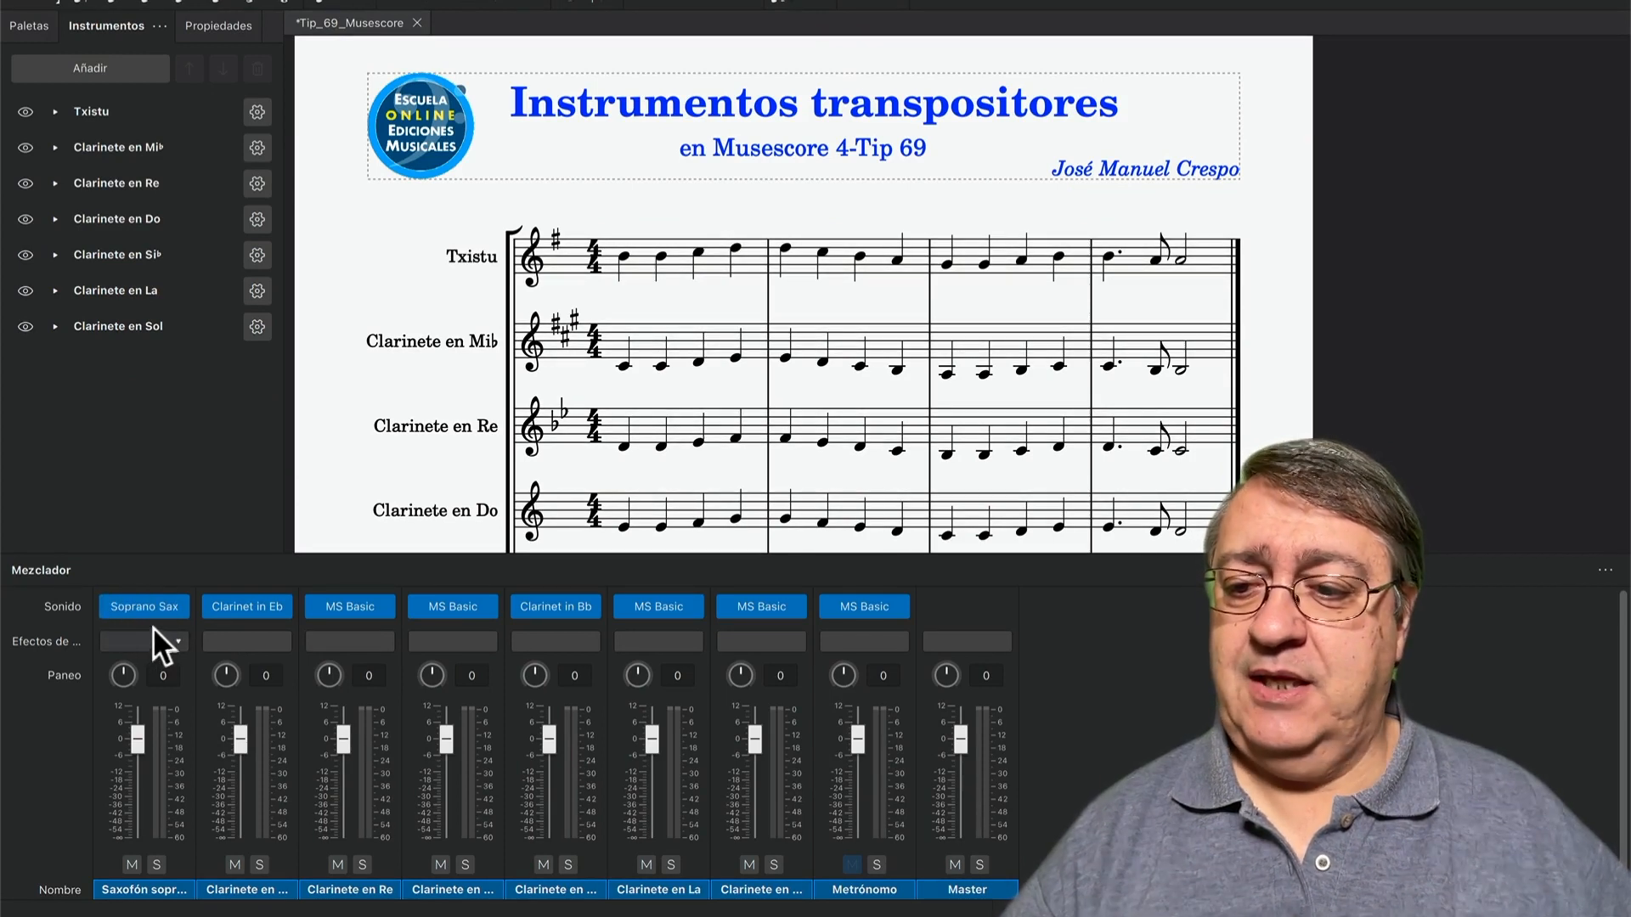
{"action": "left_click", "coordinate": [176, 605]}
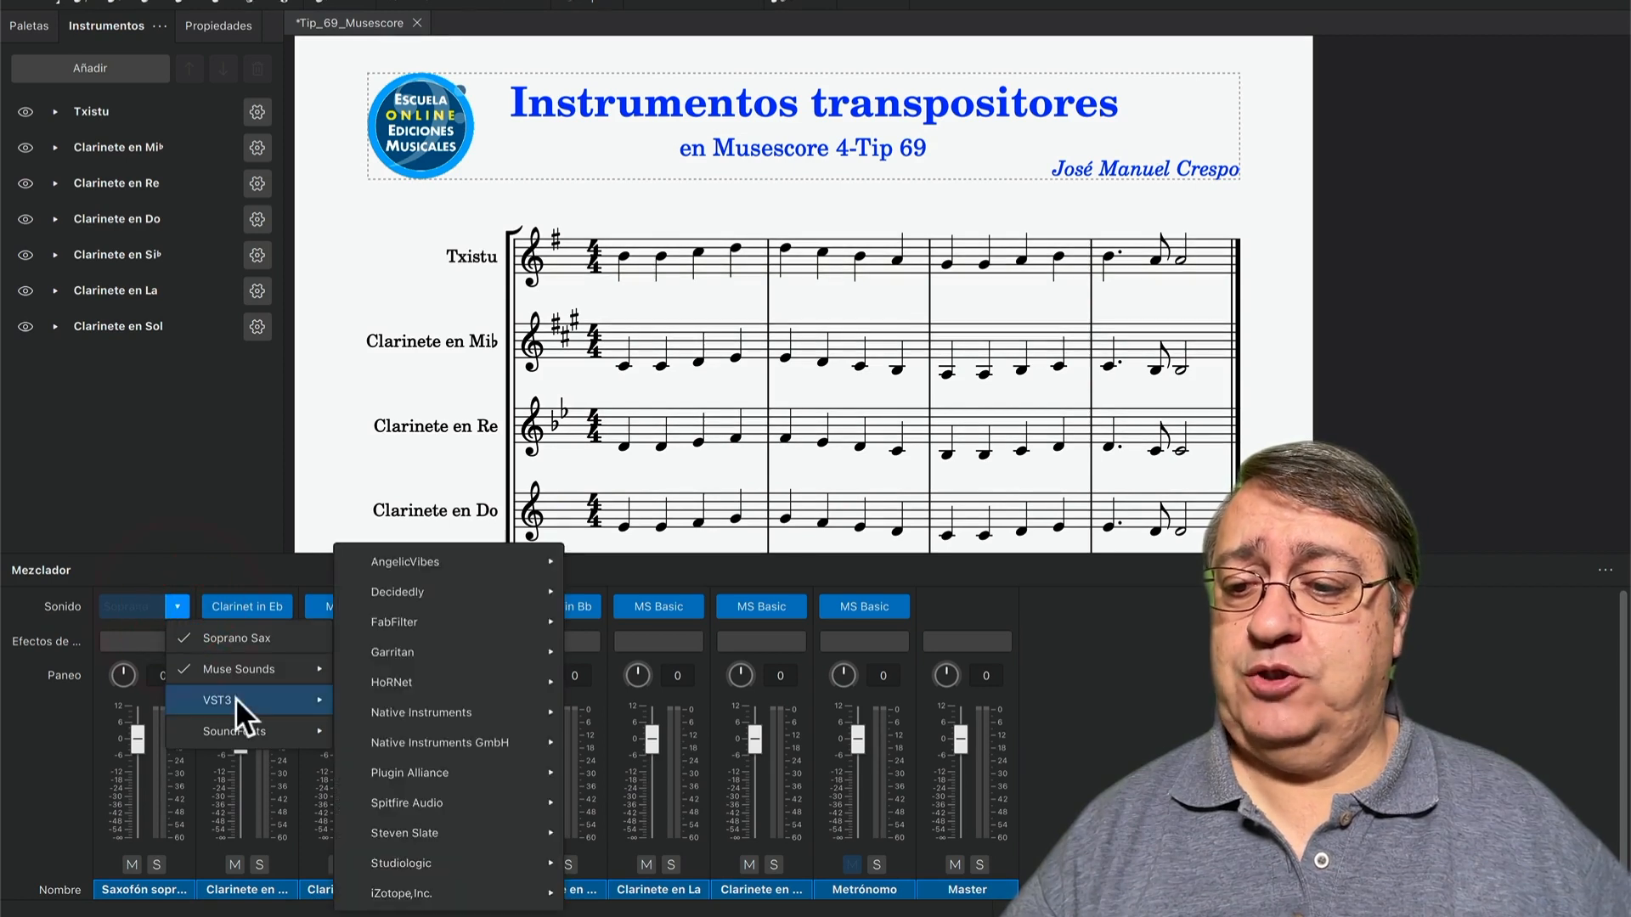
{"action": "mouse_move", "coordinate": [288, 691]}
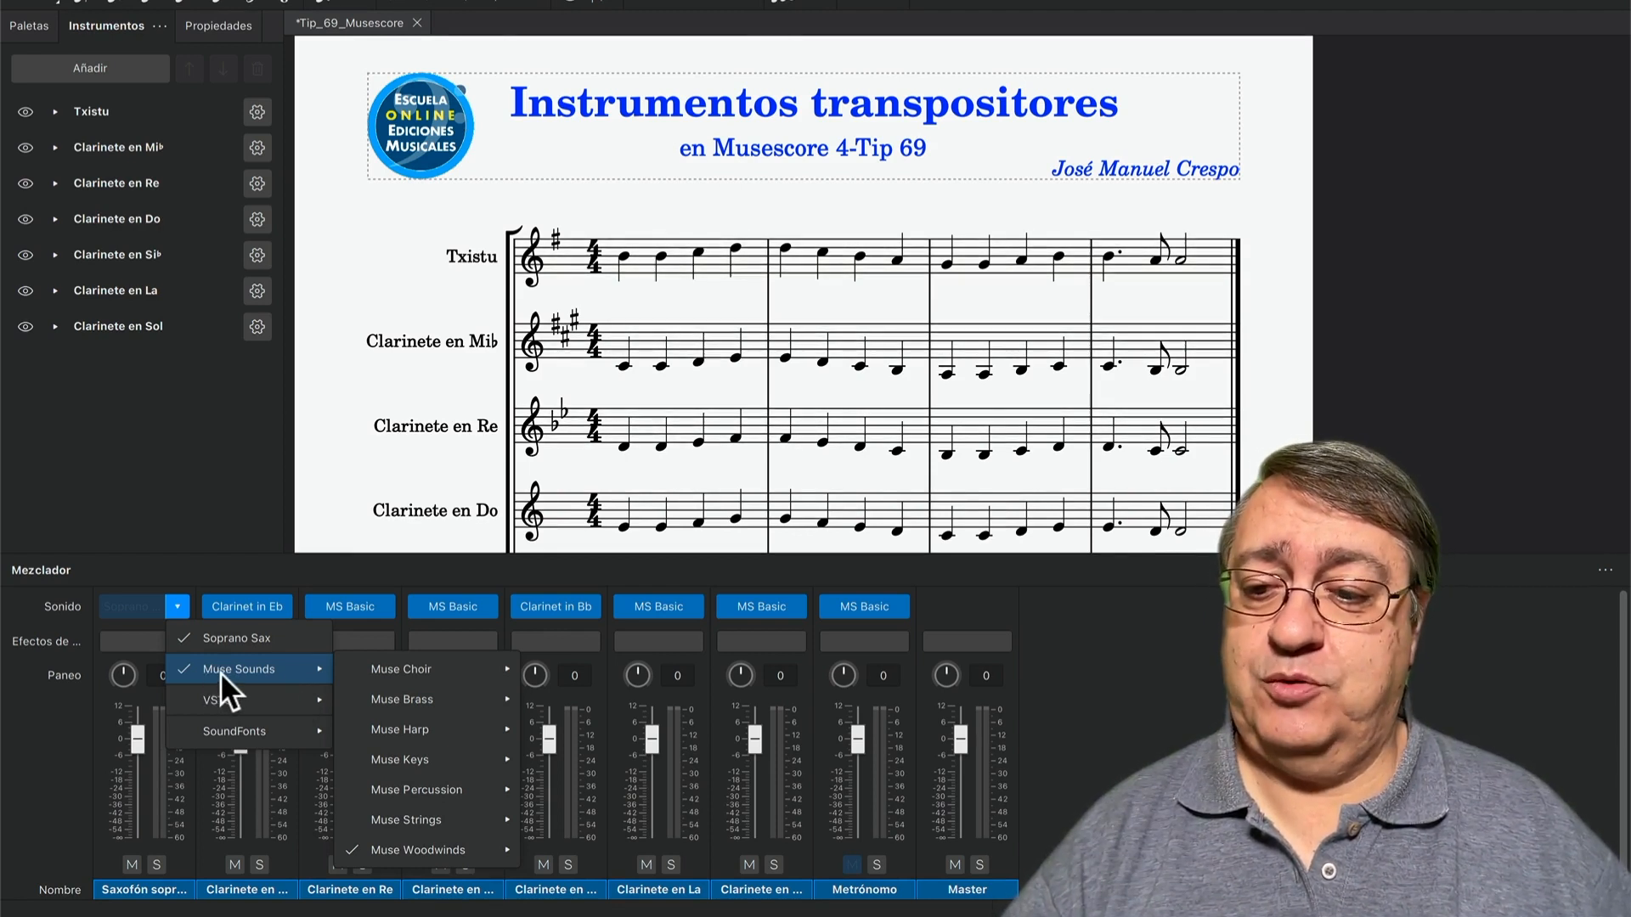
{"action": "mouse_move", "coordinate": [363, 695]}
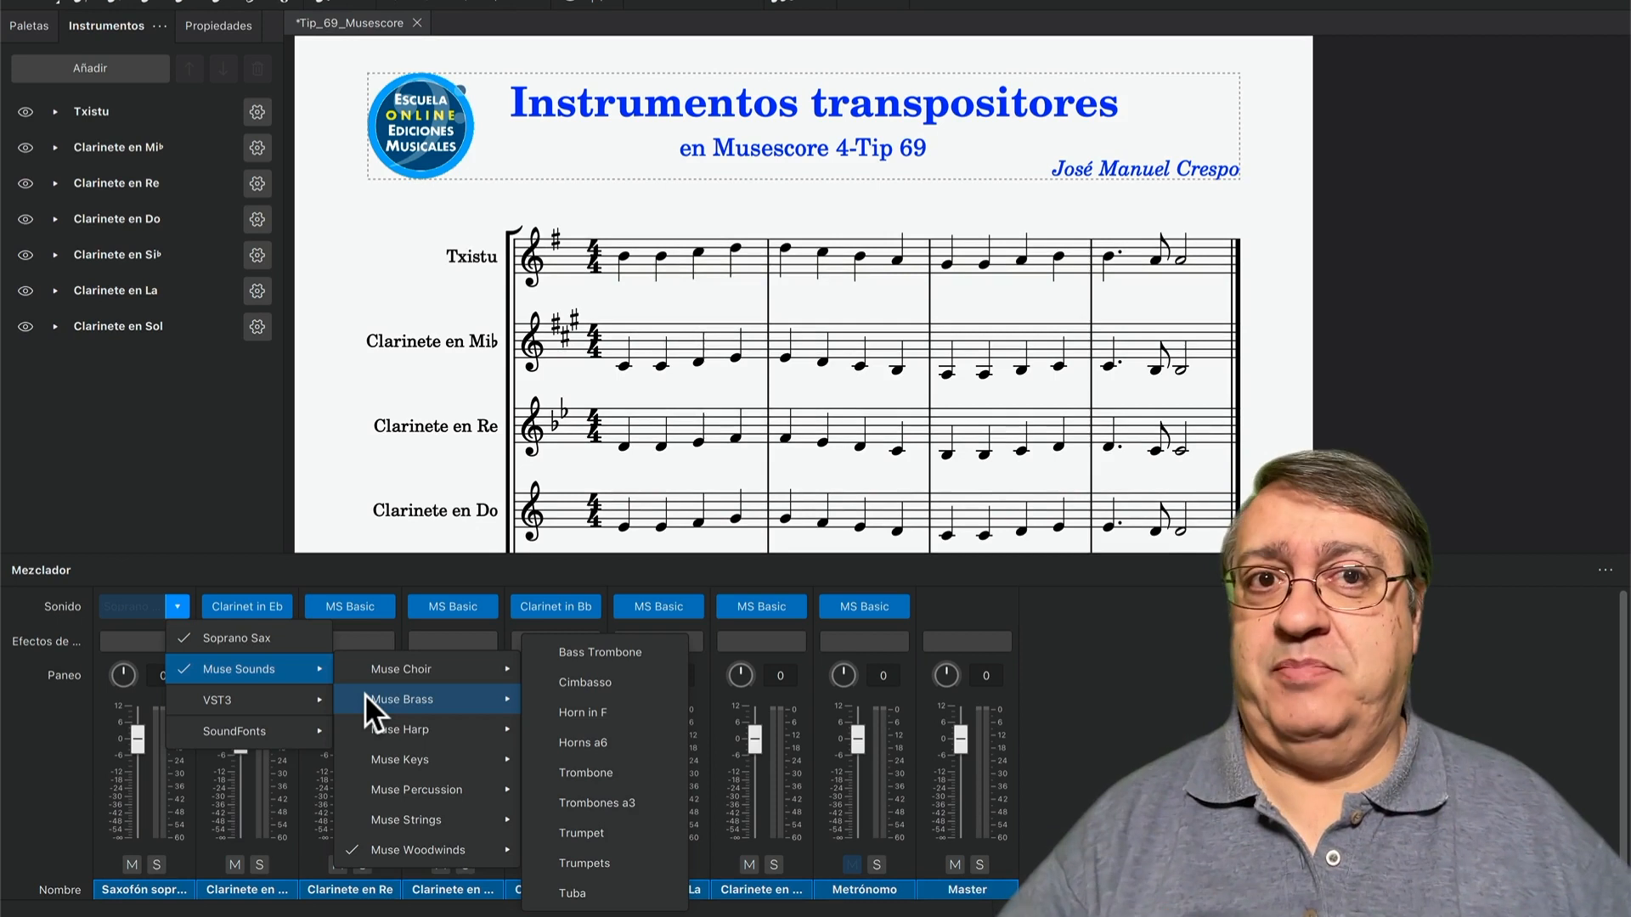
{"action": "mouse_move", "coordinate": [412, 831]}
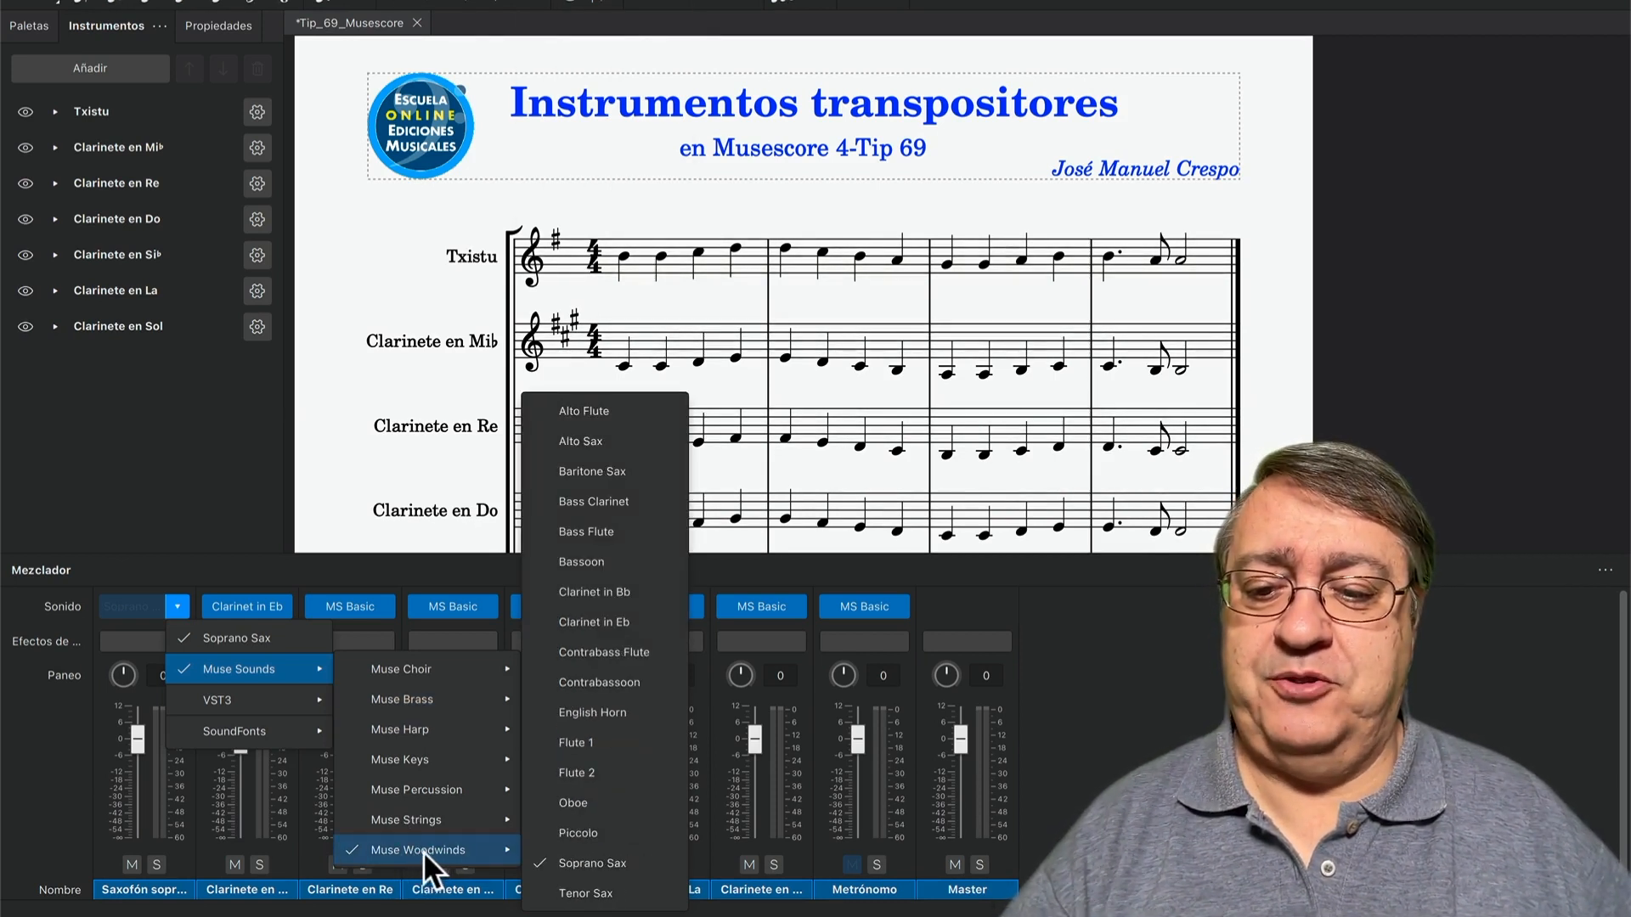
{"action": "left_click", "coordinate": [589, 829]}
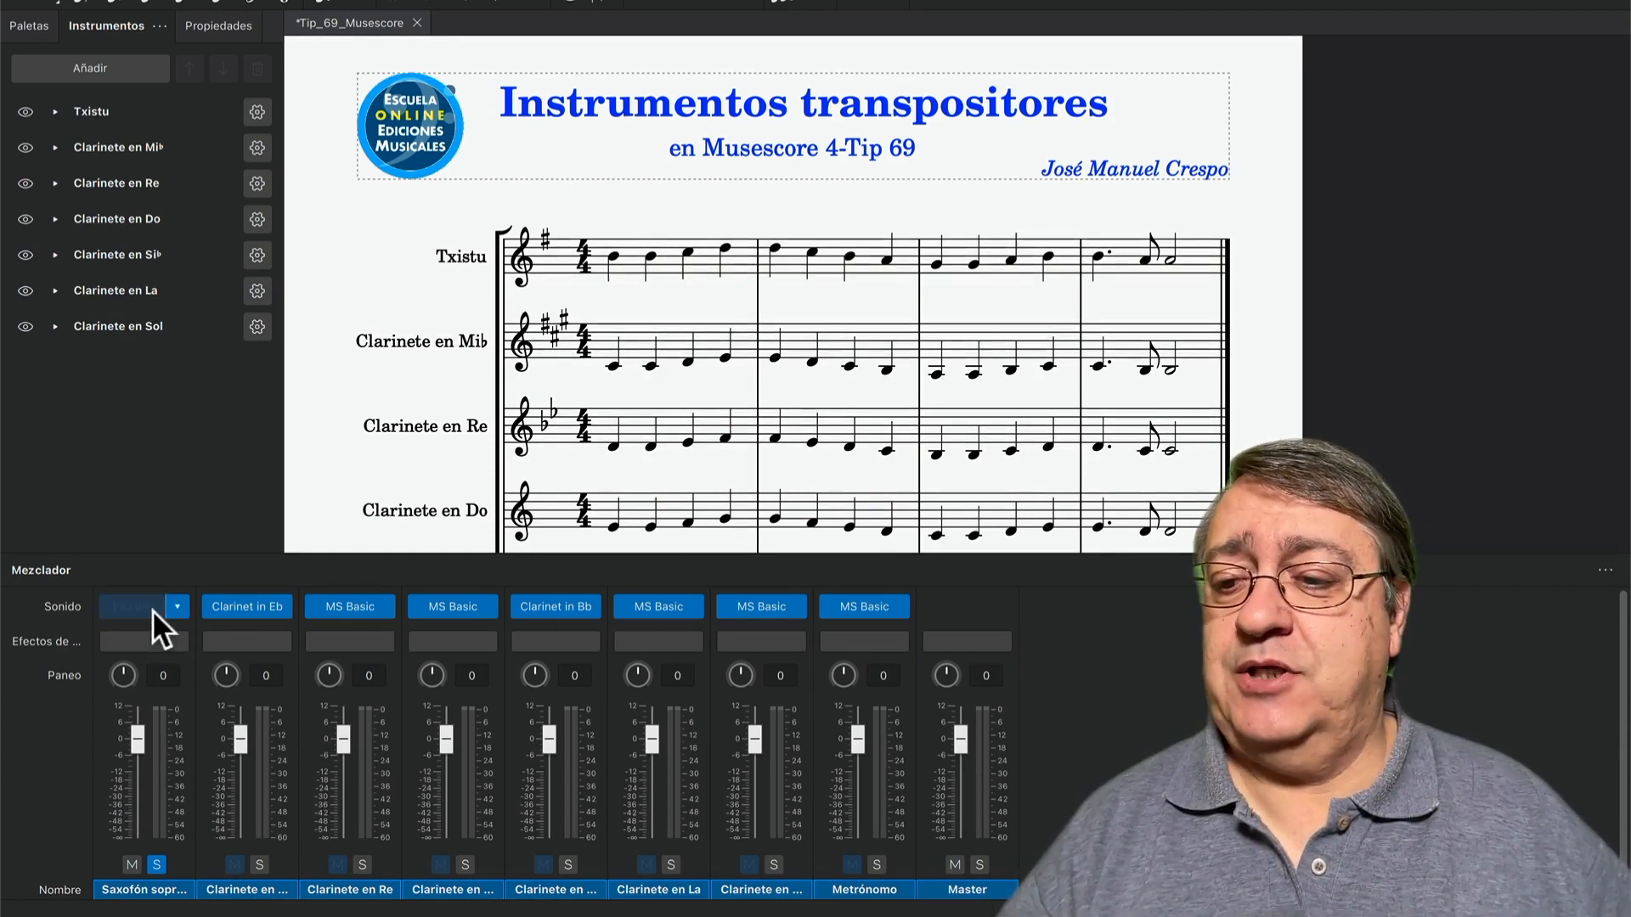
Step: Examine the other sounds available for the Txistu channel, including the Muse Sounds families and the VST3 instruments
{"action": "left_click", "coordinate": [177, 605]}
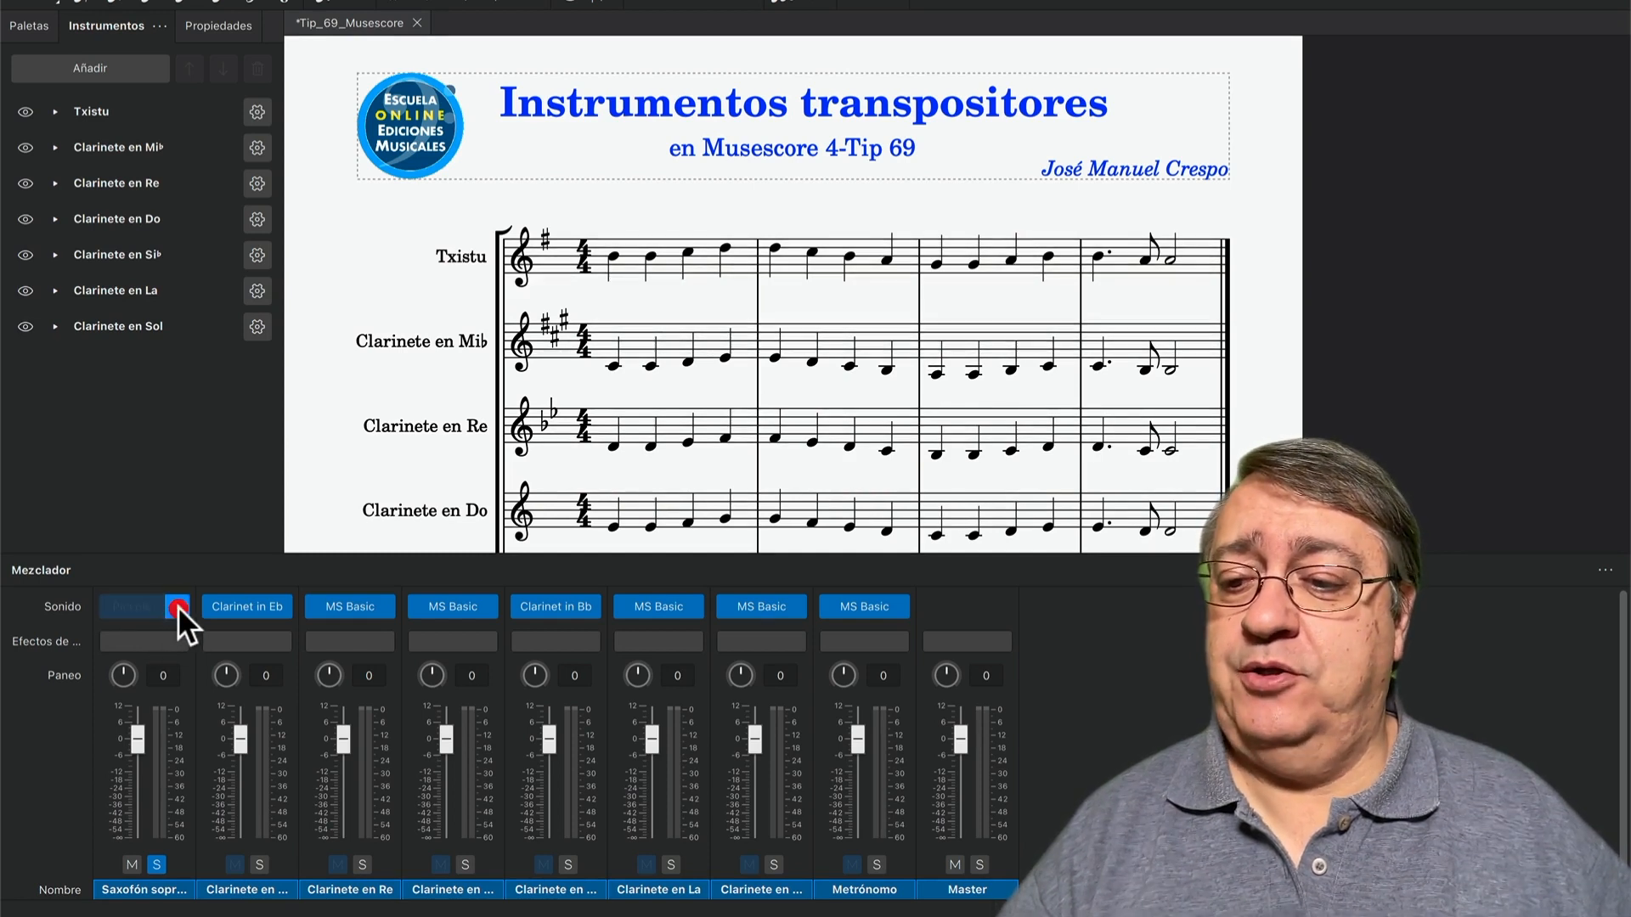
{"action": "mouse_move", "coordinate": [173, 654]}
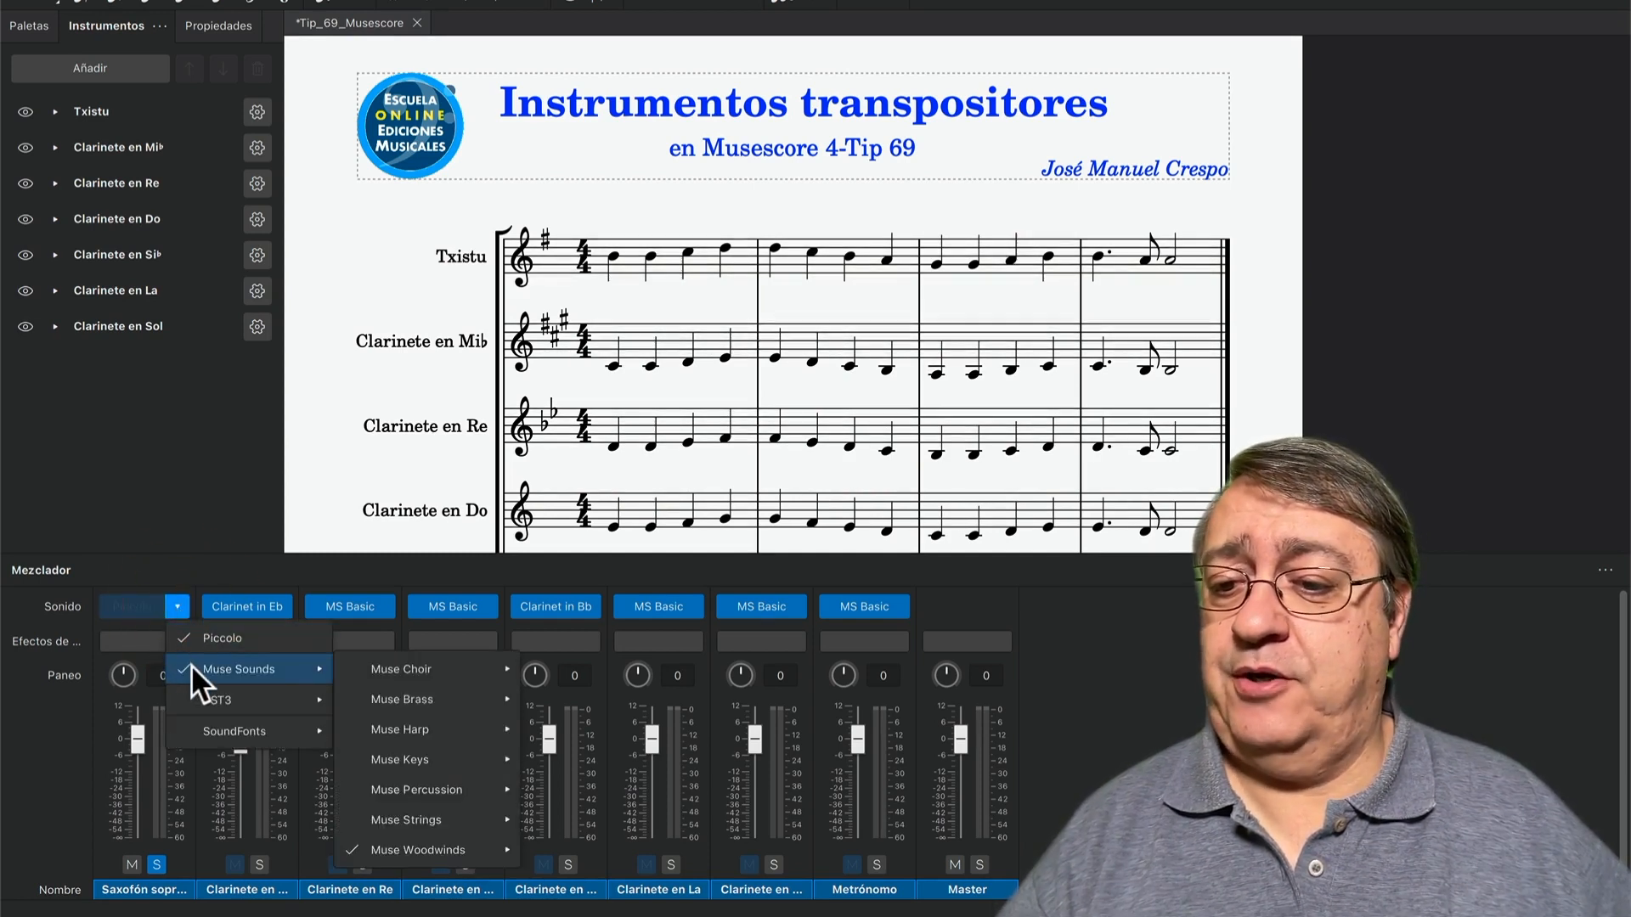
{"action": "left_click", "coordinate": [170, 558]}
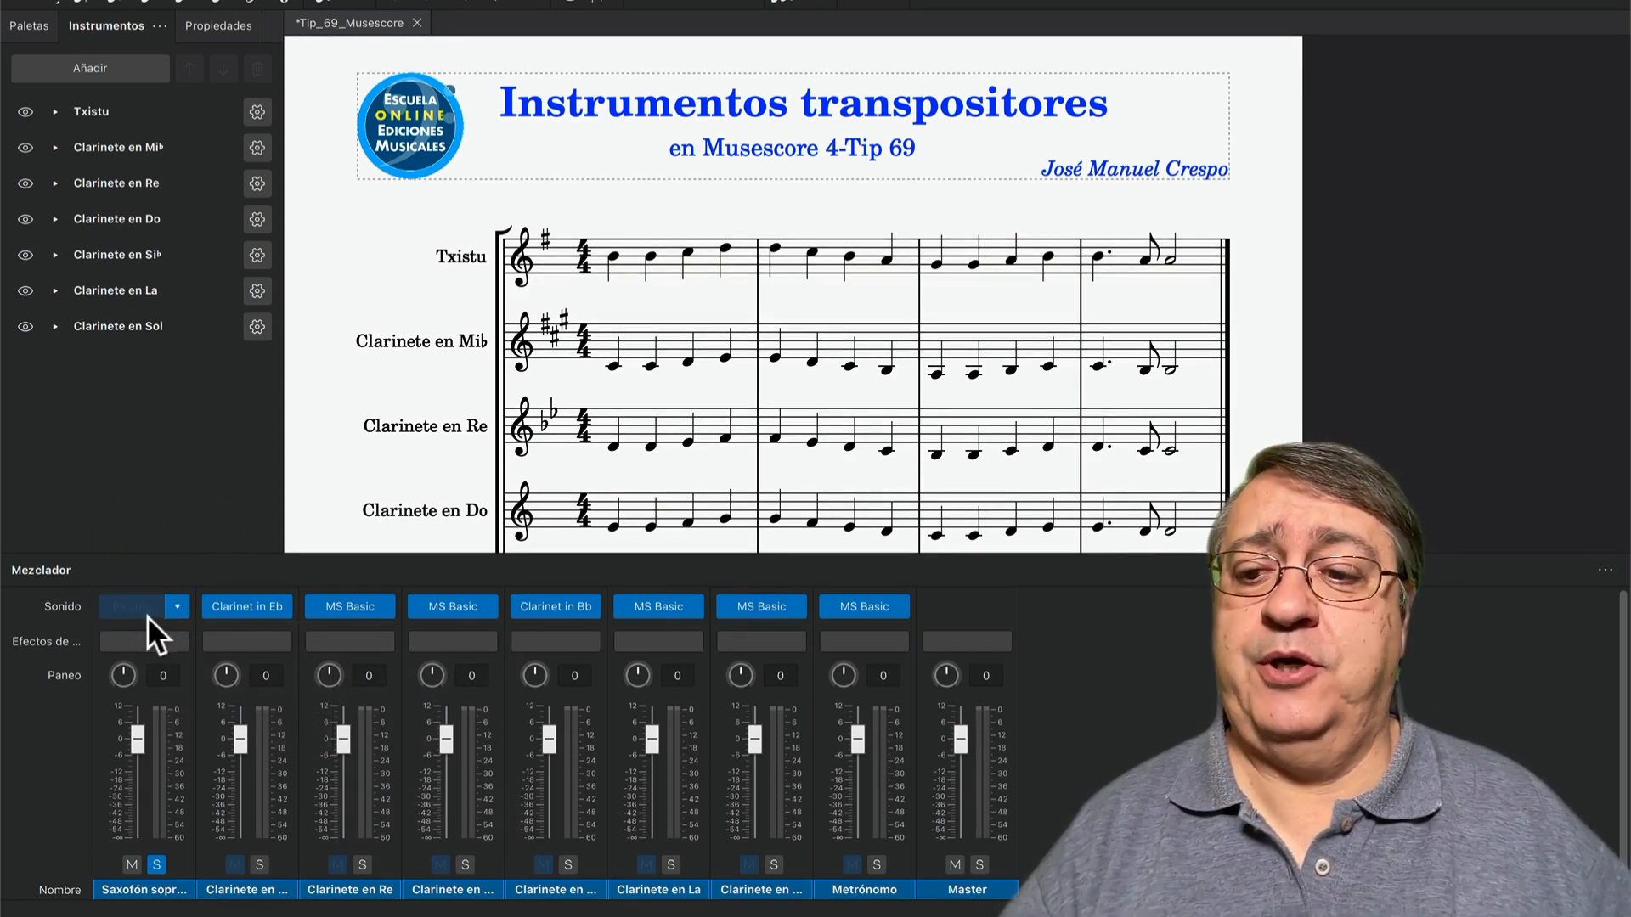
{"action": "left_click", "coordinate": [176, 607]}
{"action": "mouse_move", "coordinate": [205, 667]}
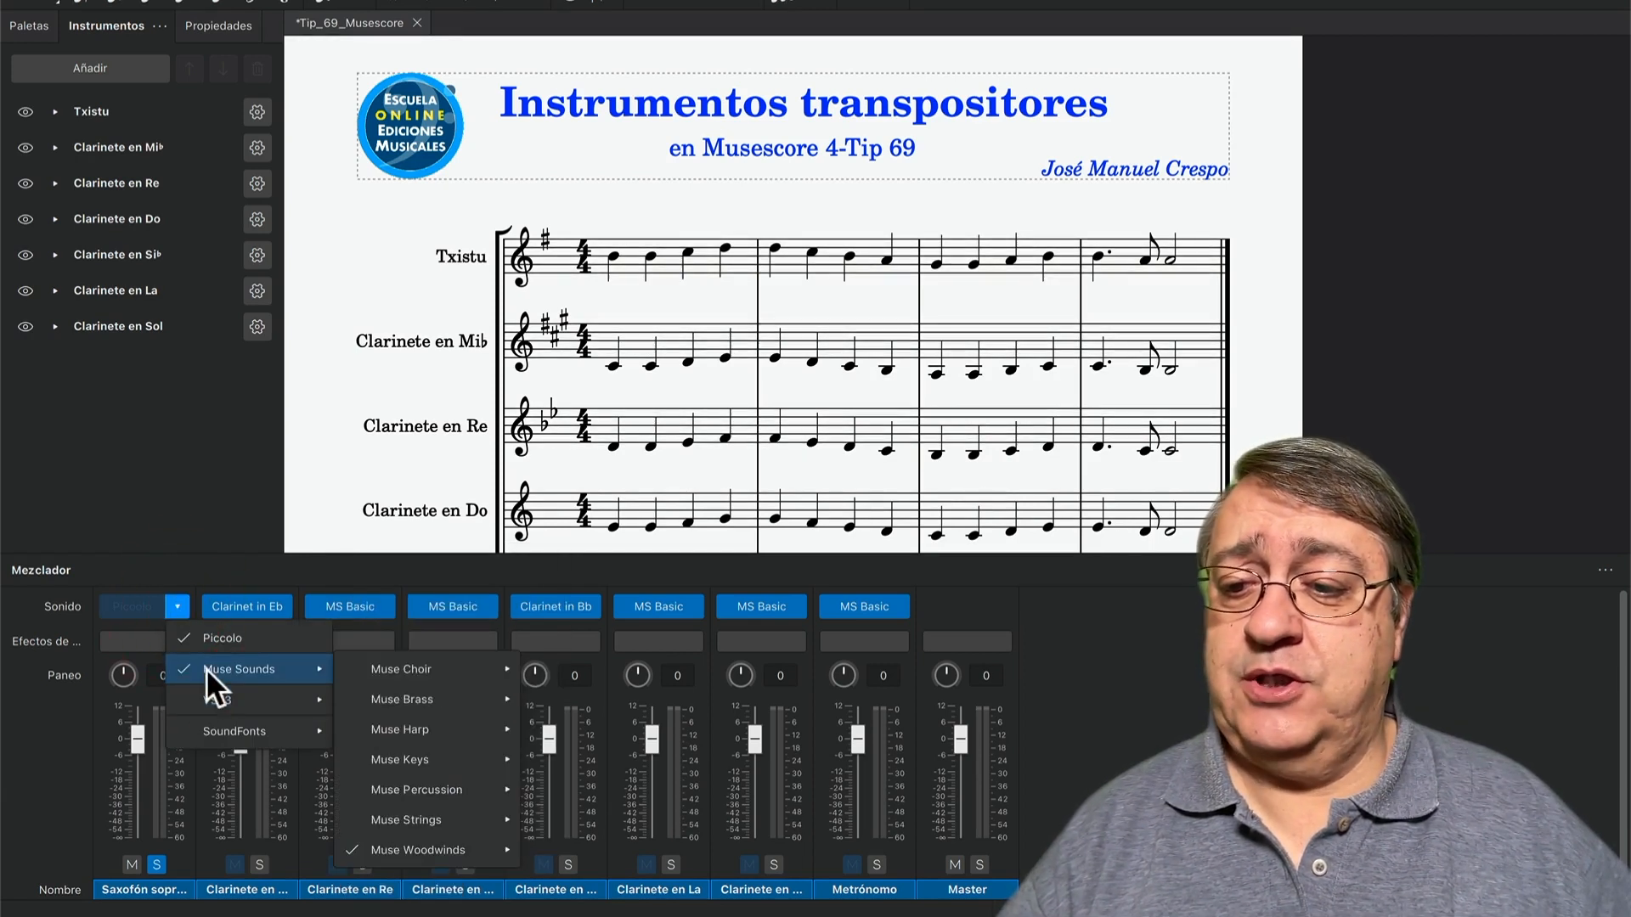
{"action": "mouse_move", "coordinate": [451, 701]}
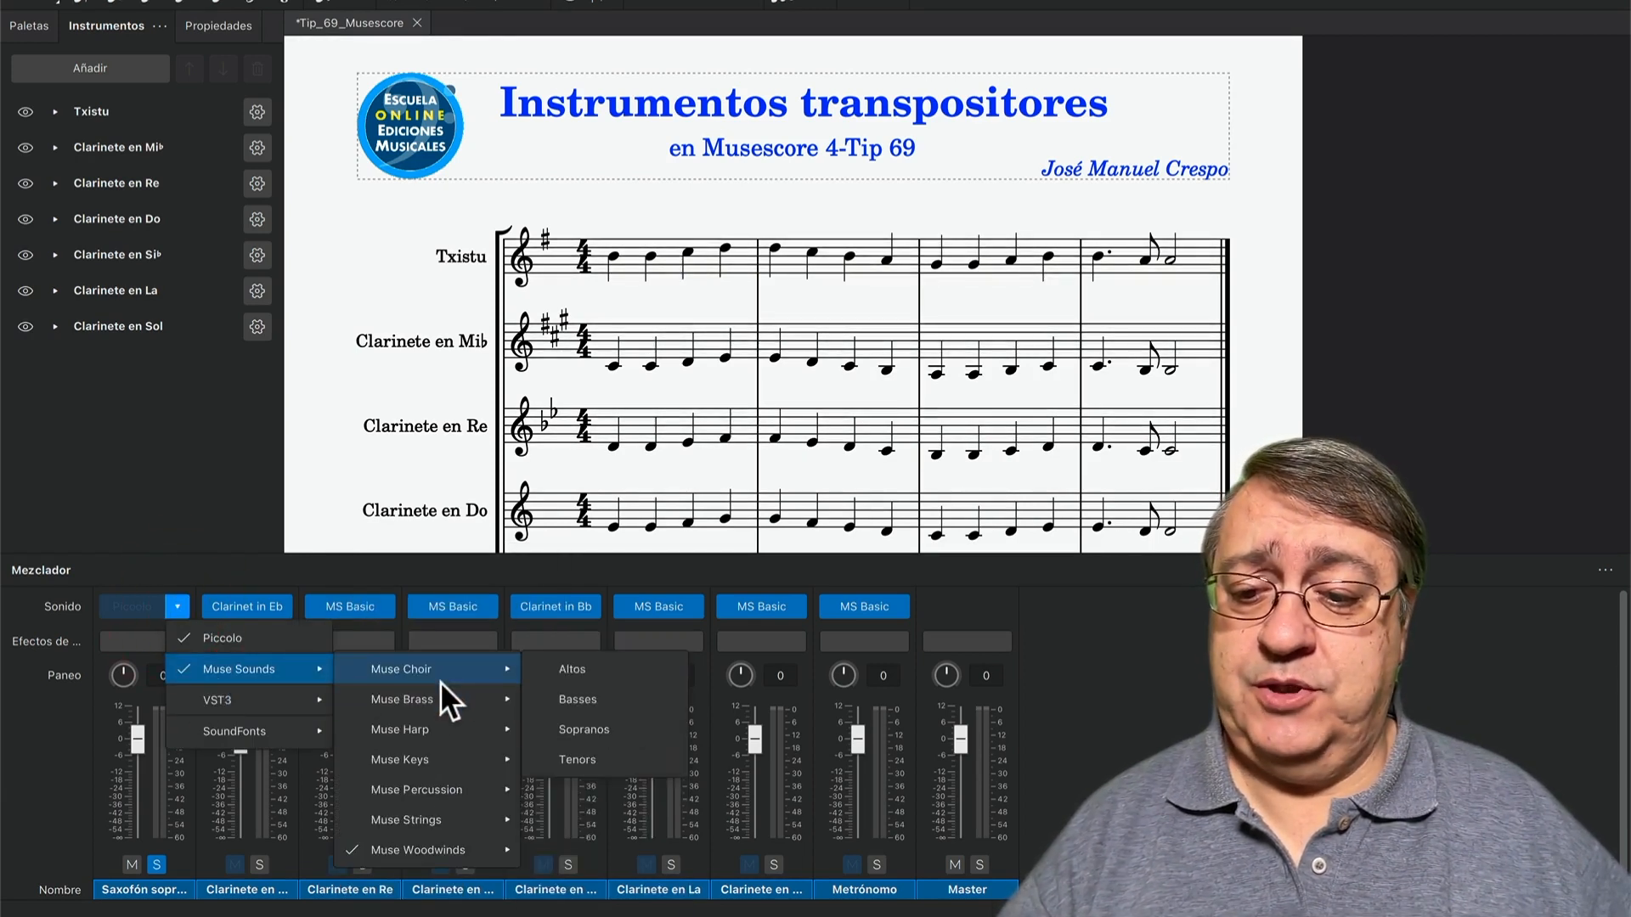
{"action": "mouse_move", "coordinate": [440, 784]}
{"action": "mouse_move", "coordinate": [456, 848]}
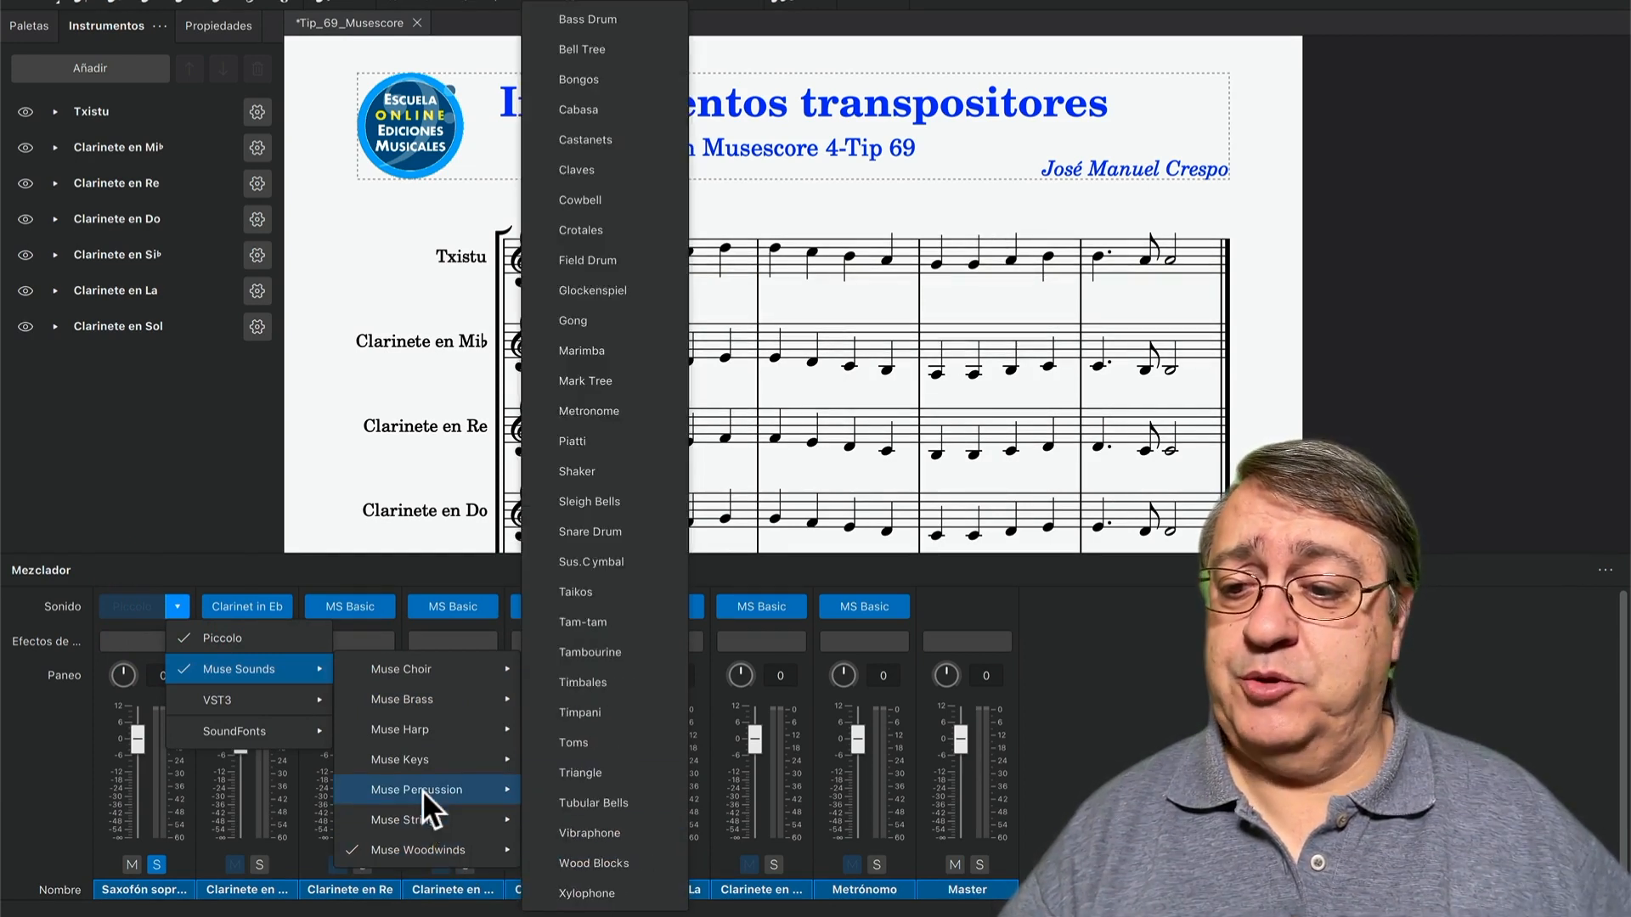
{"action": "mouse_move", "coordinate": [236, 696]}
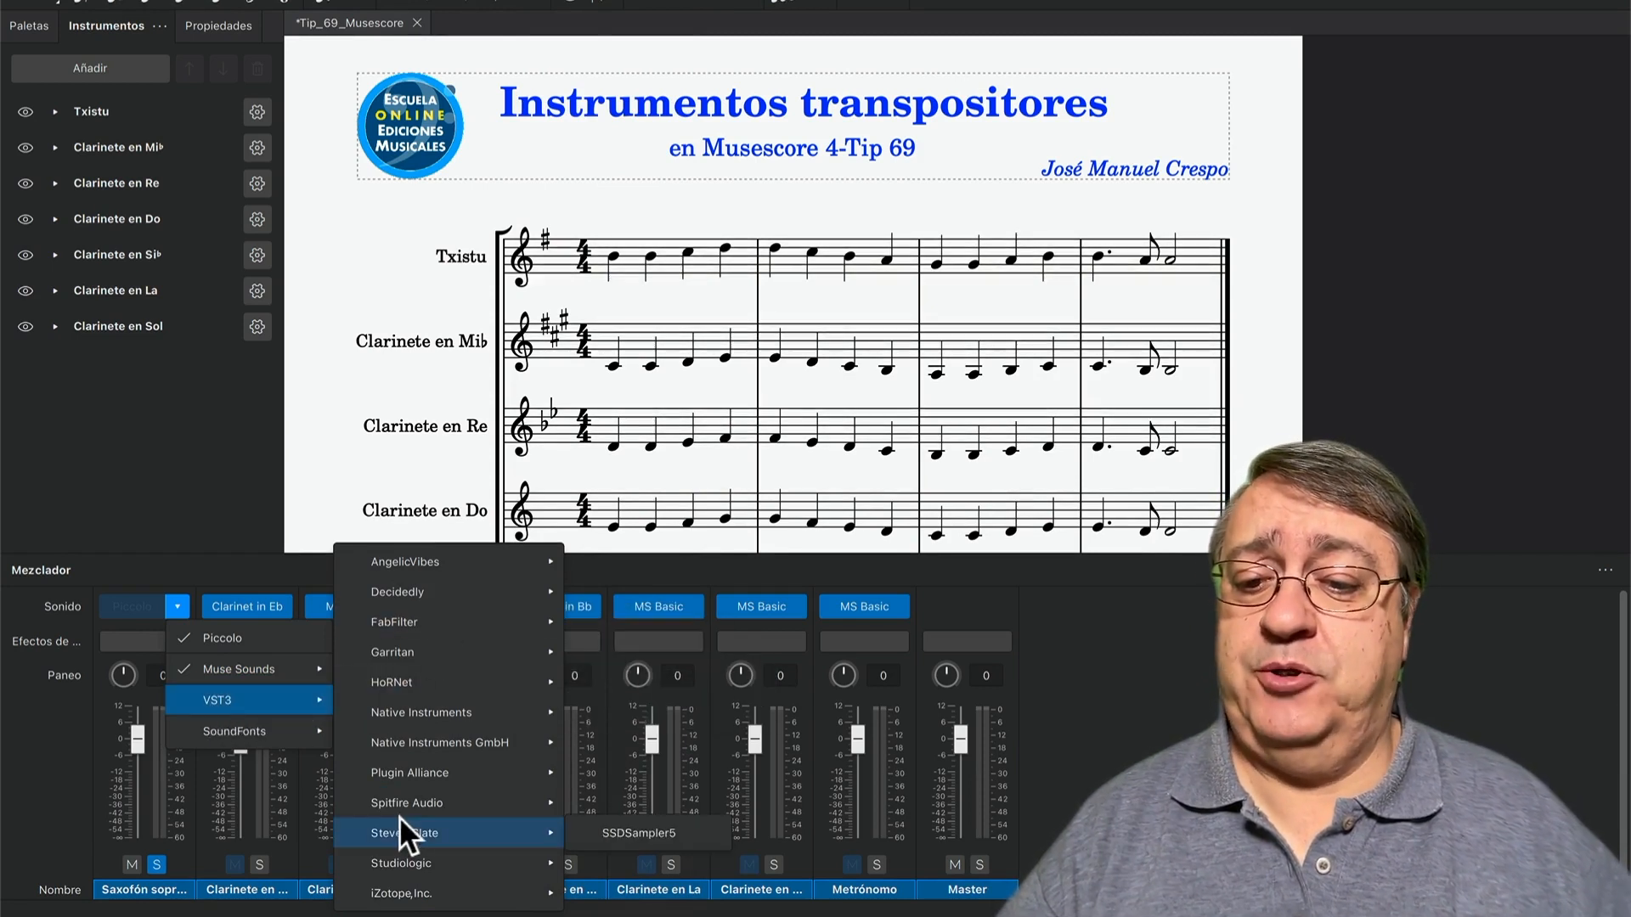
{"action": "left_click", "coordinate": [170, 530]}
{"action": "left_click", "coordinate": [174, 537]}
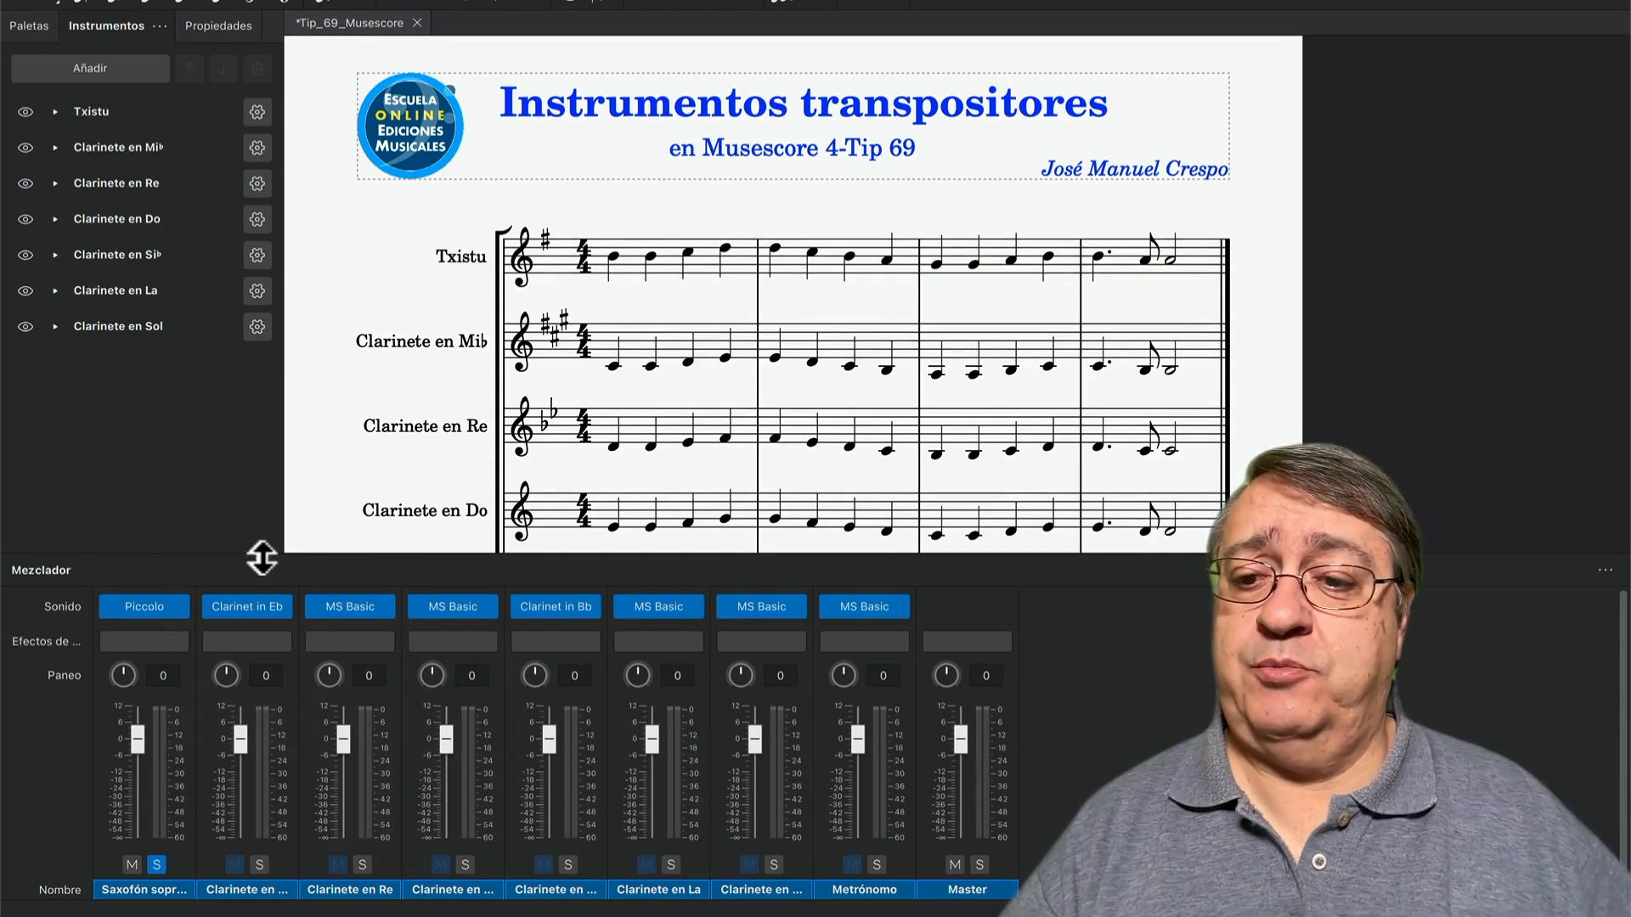
Step: Close the mixer and switch the score to concert pitch
{"action": "key", "text": "F10"}
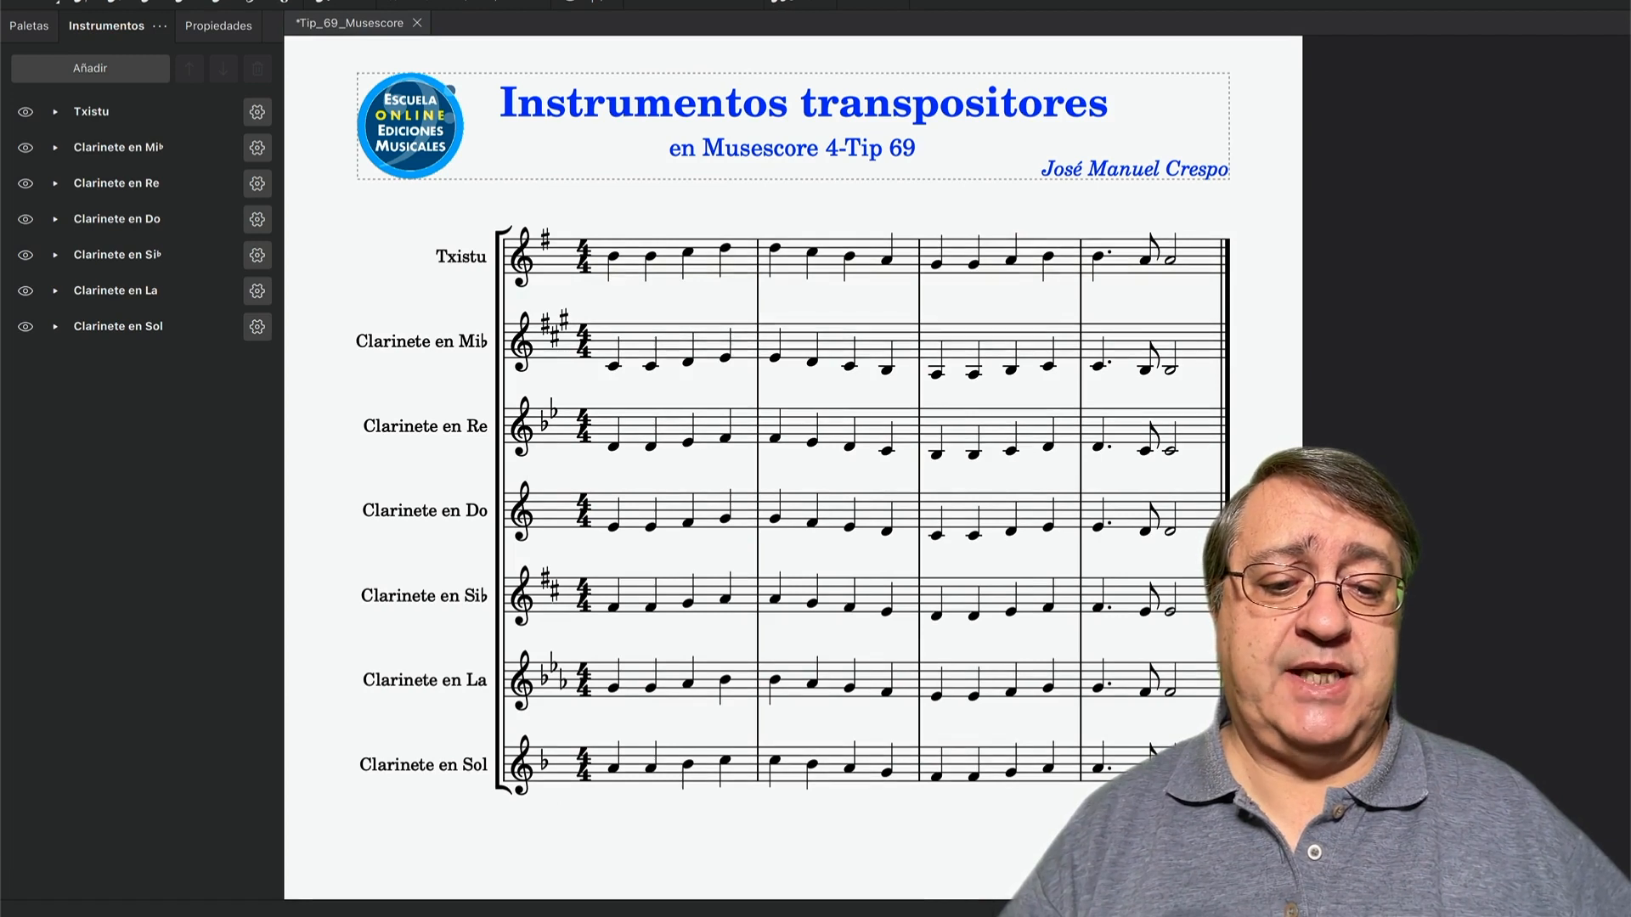
{"action": "key", "text": "ctrl+shift+c"}
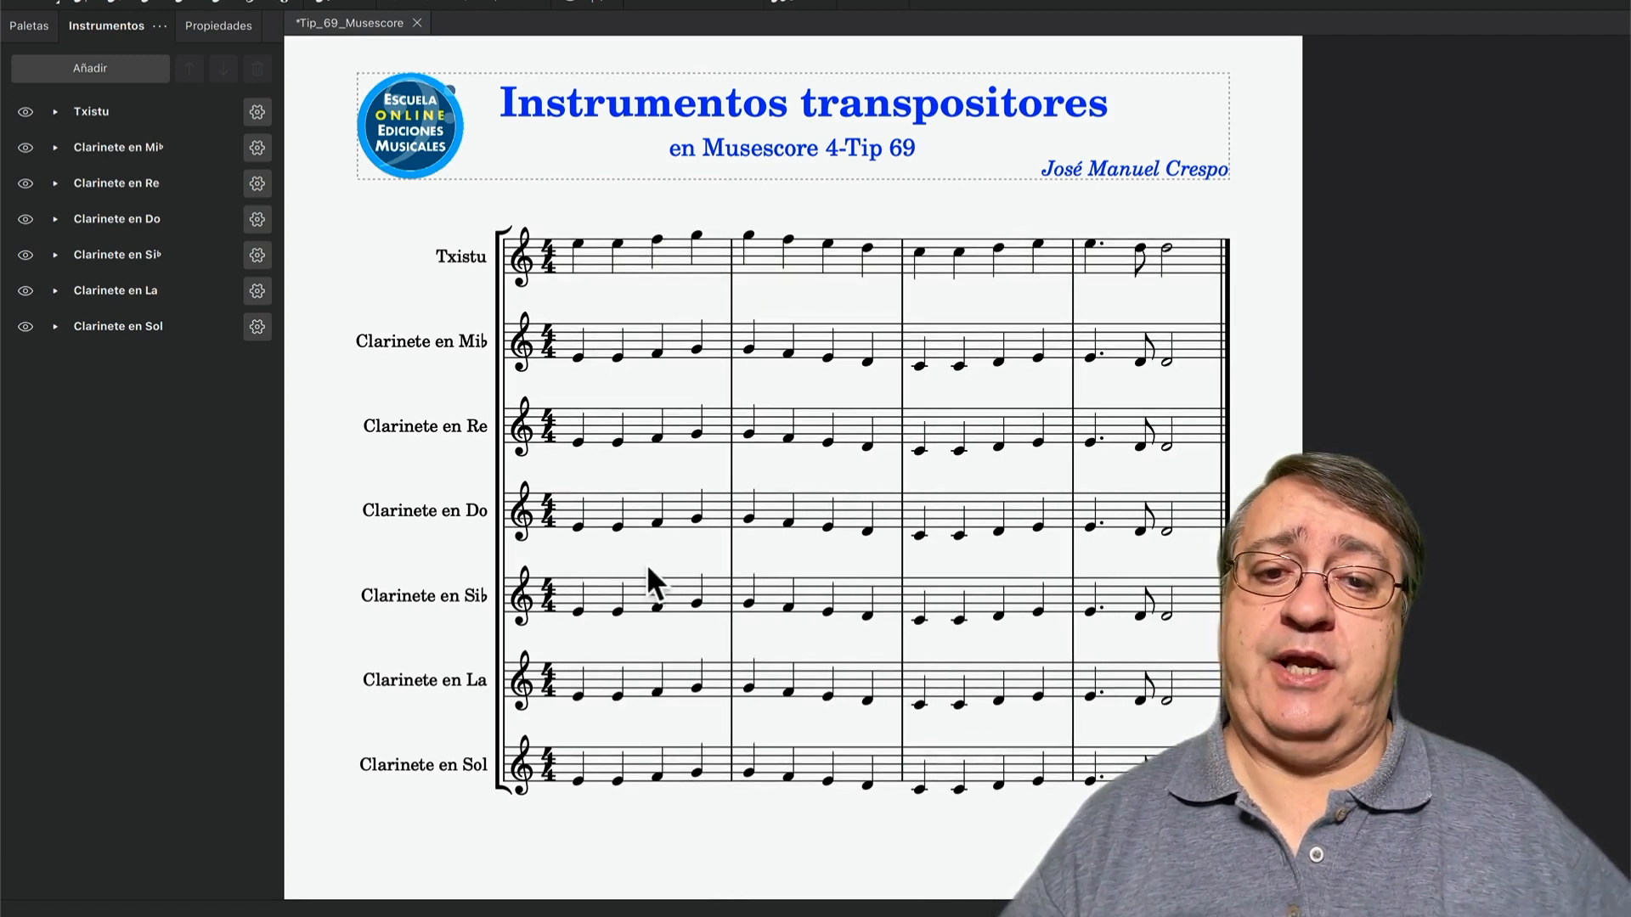